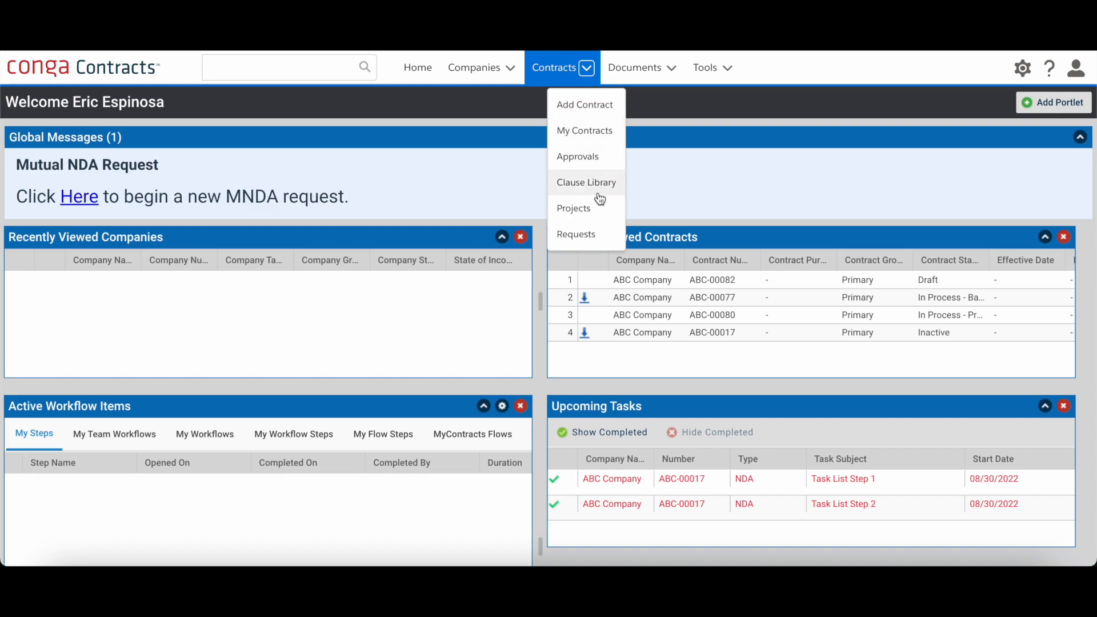
Start a new Mutual NDA request from the global message
left_click(432, 194)
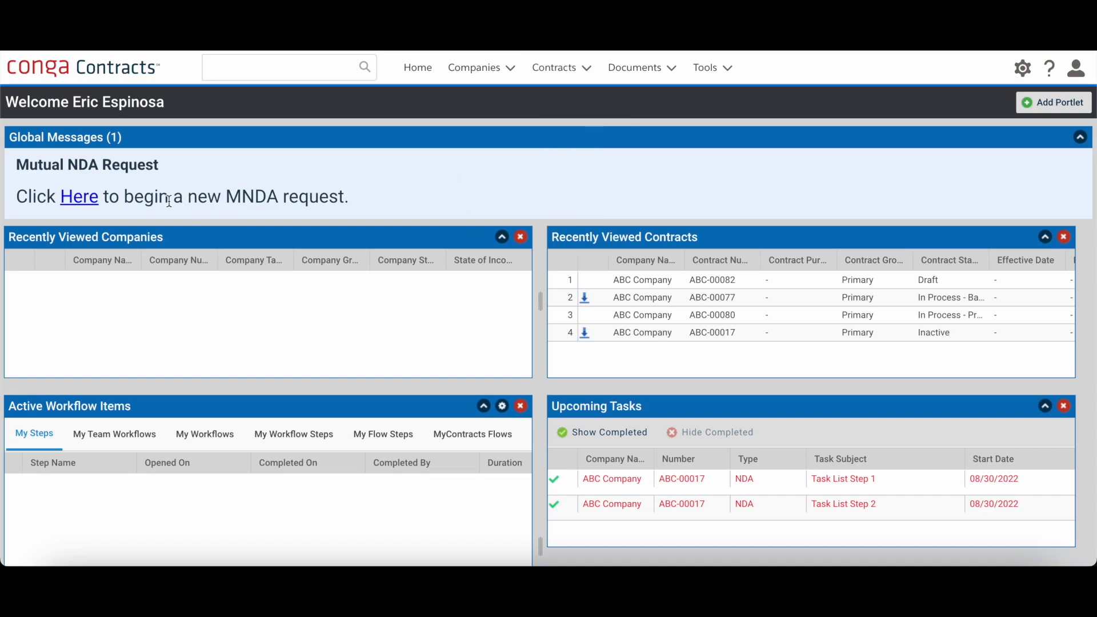
left_click(86, 197)
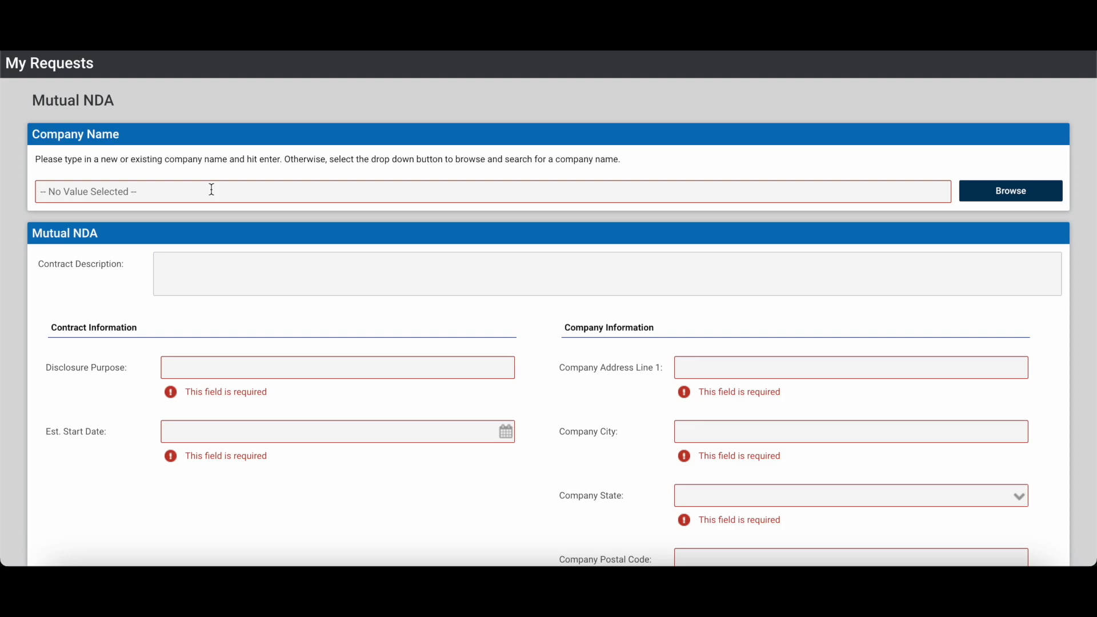
Enter "Video Demonstration Company" as the request's company name and "This is a test for a video demo." as the contract description
left_click(211, 190)
type("test")
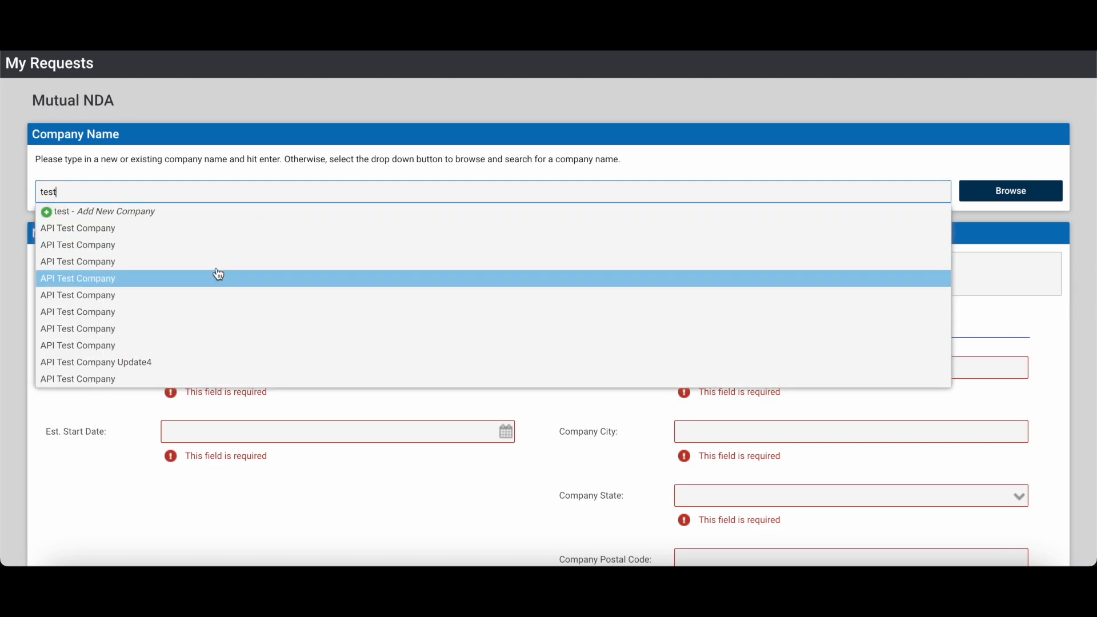
left_click_drag(260, 191, 19, 194)
type("V")
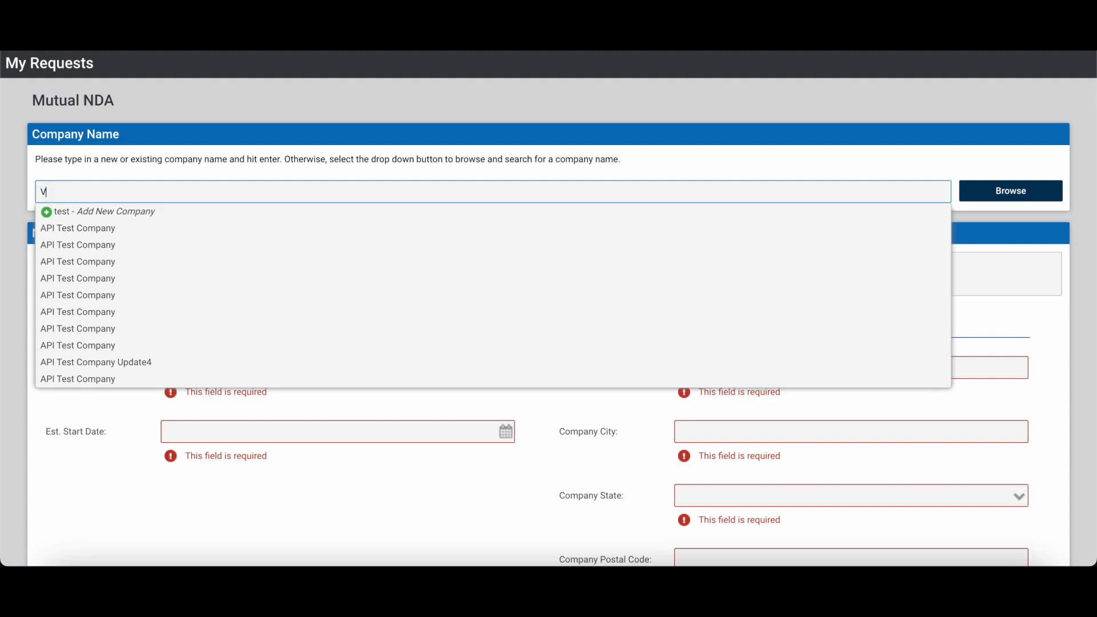
type("ideo Demonstration Company")
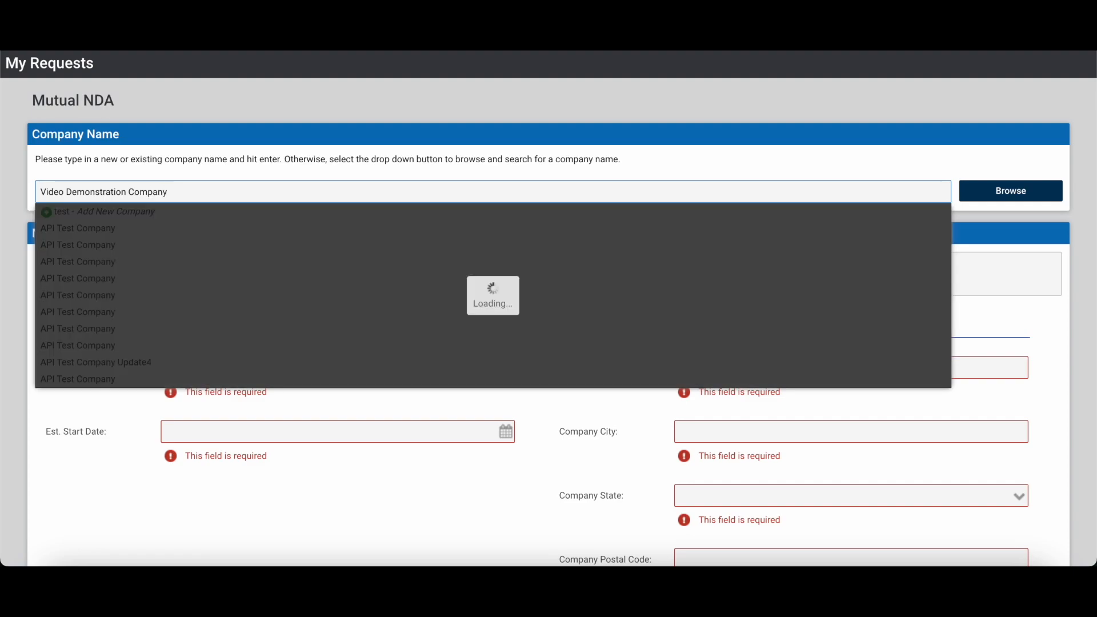
key("Return")
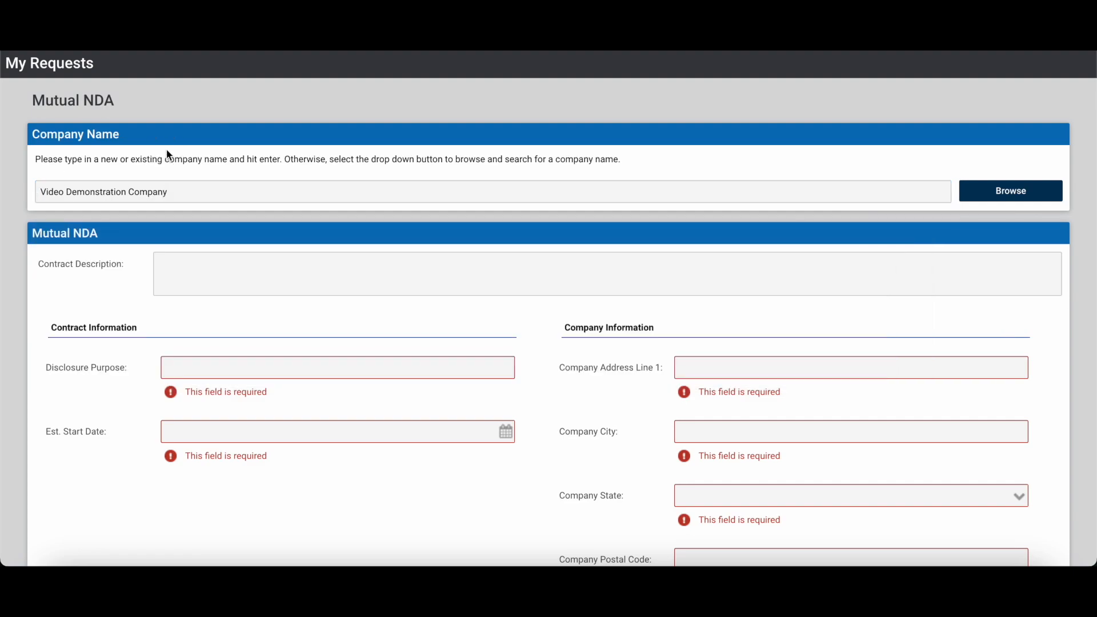
left_click(189, 279)
type("This is a test for a video demo.")
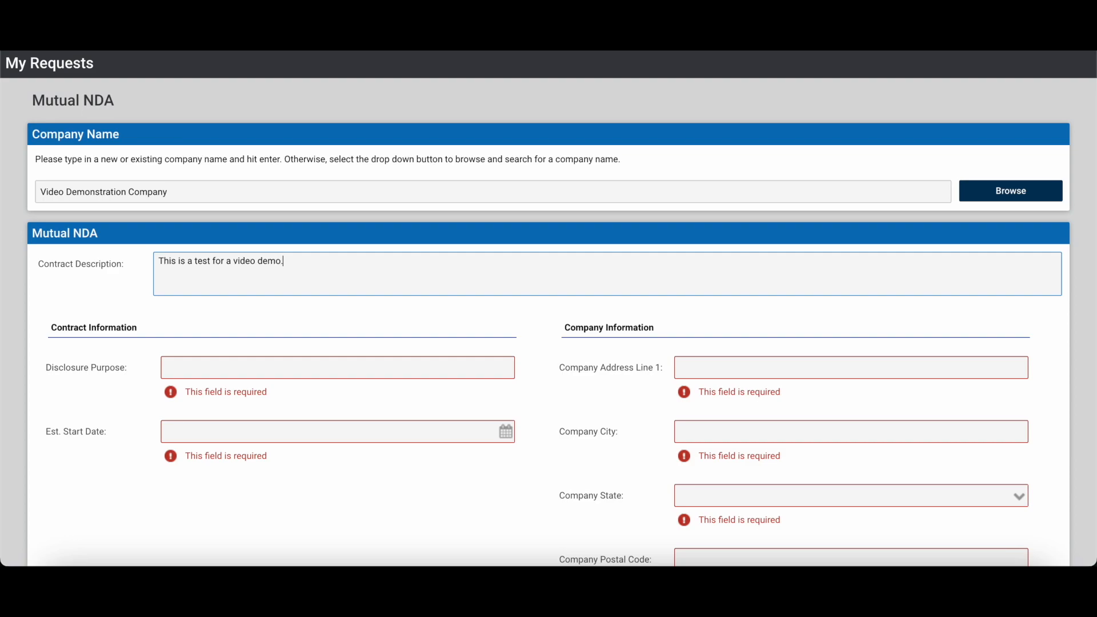
Enter the disclosure purpose "New vendor that we need to log a NDA with." and set the estimated start date to 02/01/2023
left_click(224, 371)
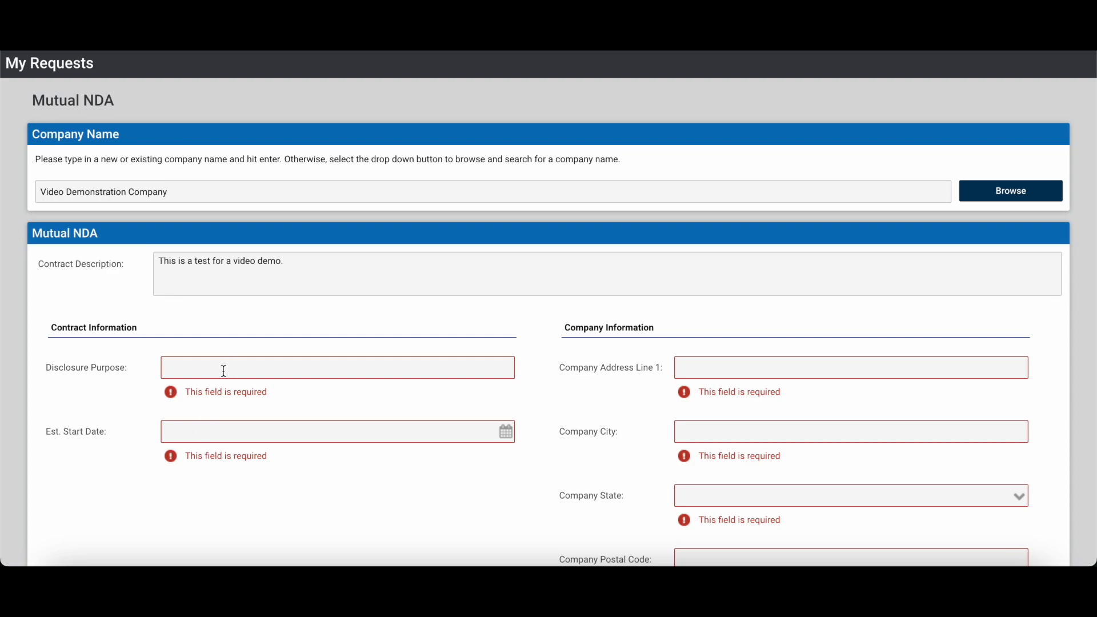
type("New vendo")
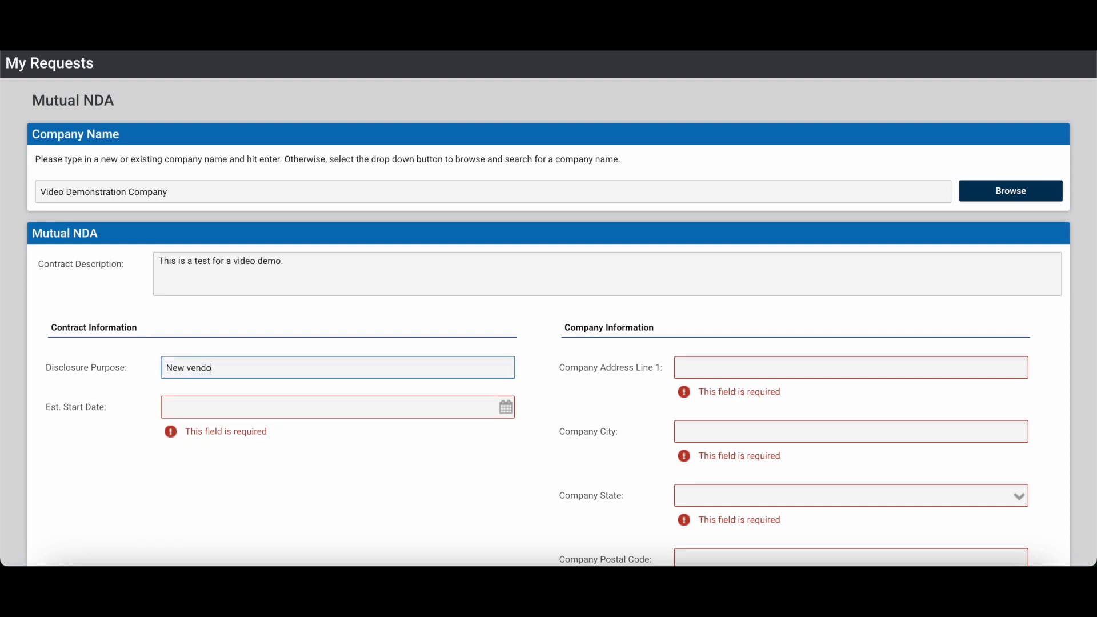
type("r that we need to log an d")
key("BackSpace")
key("BackSpace")
key("BackSpace")
type("NDA with.")
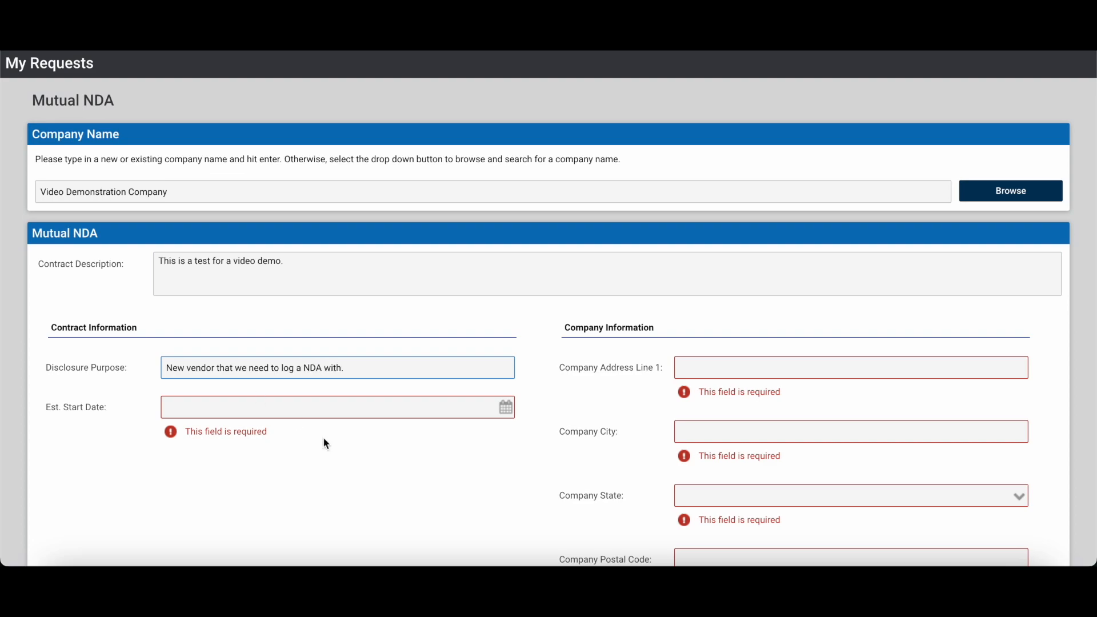
left_click(506, 408)
left_click(225, 385)
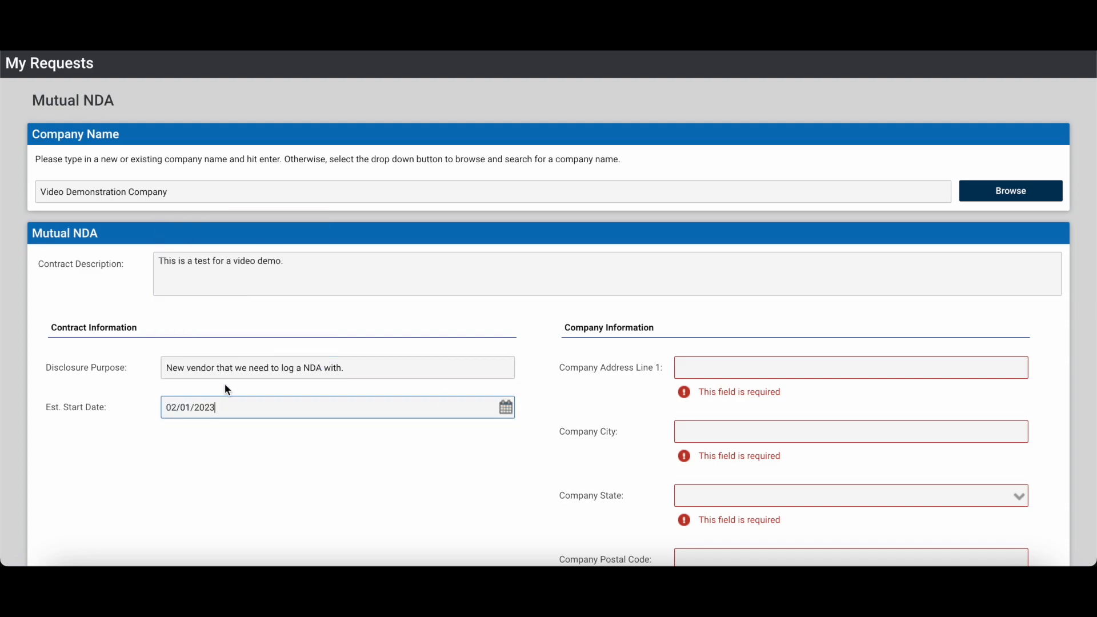
Fill in the company's street address, city, state and postal code in the Company Information section
left_click(847, 371)
type("123")
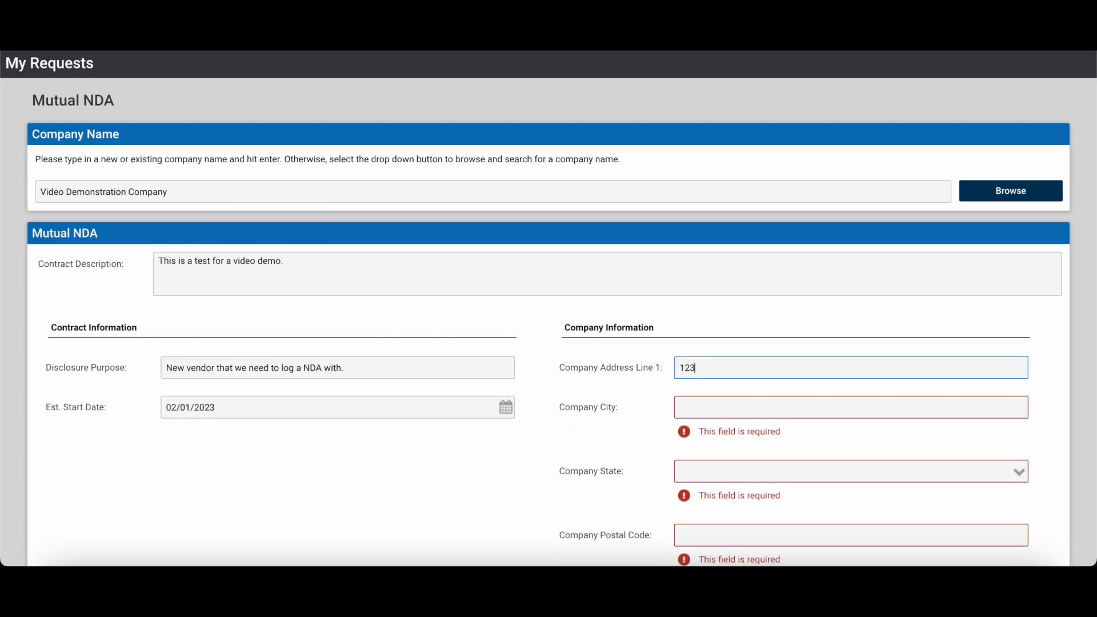
type(" Test St")
key("Tab")
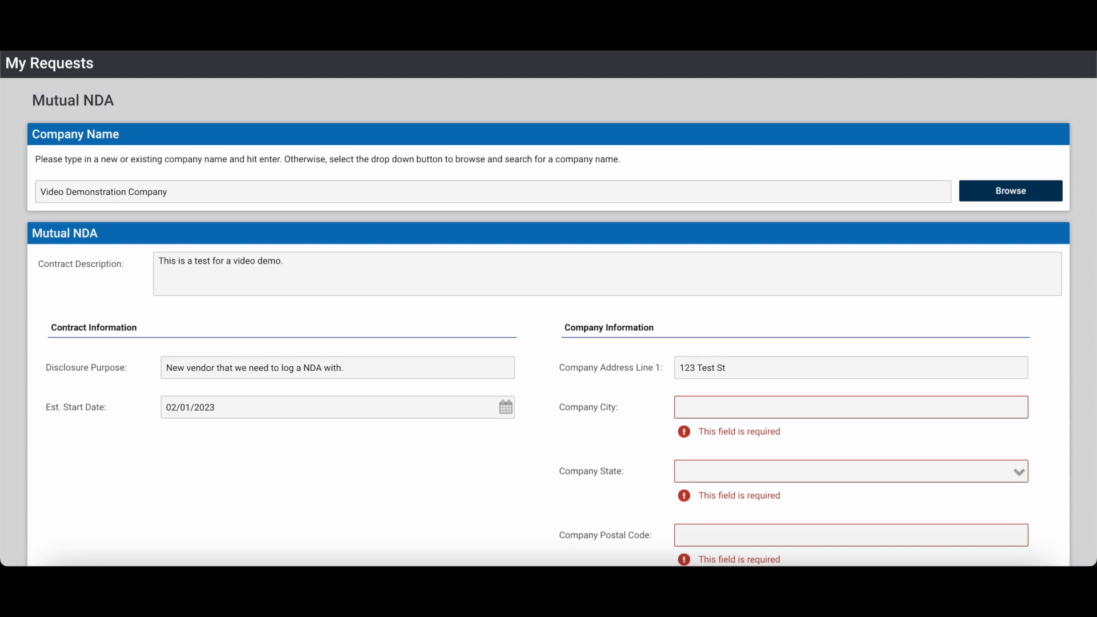
type("Orlando")
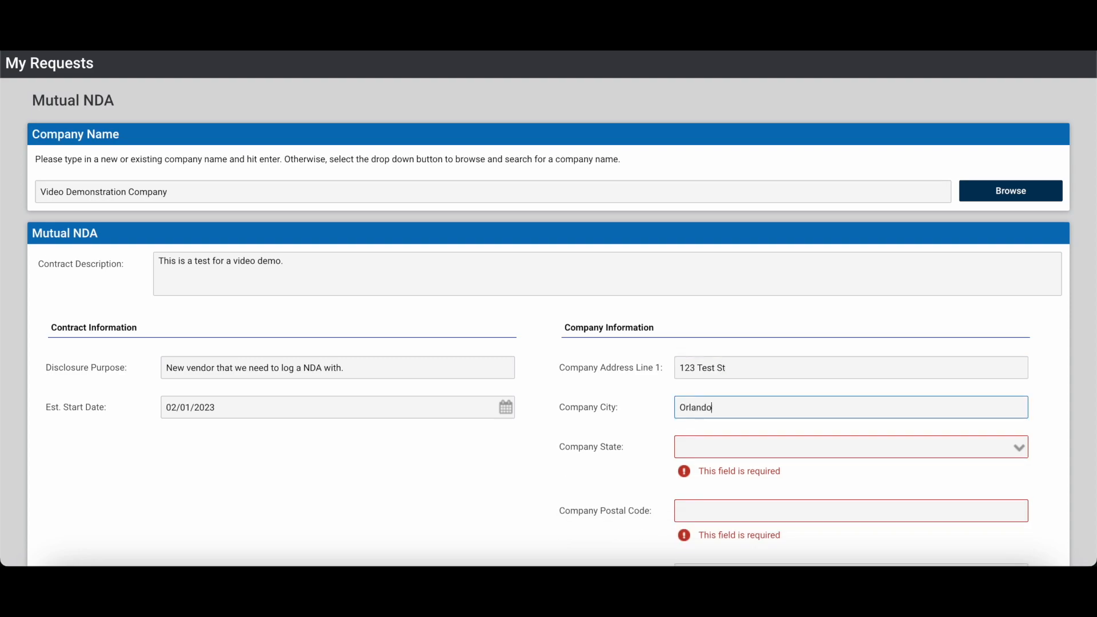
key("Tab")
type("Fl")
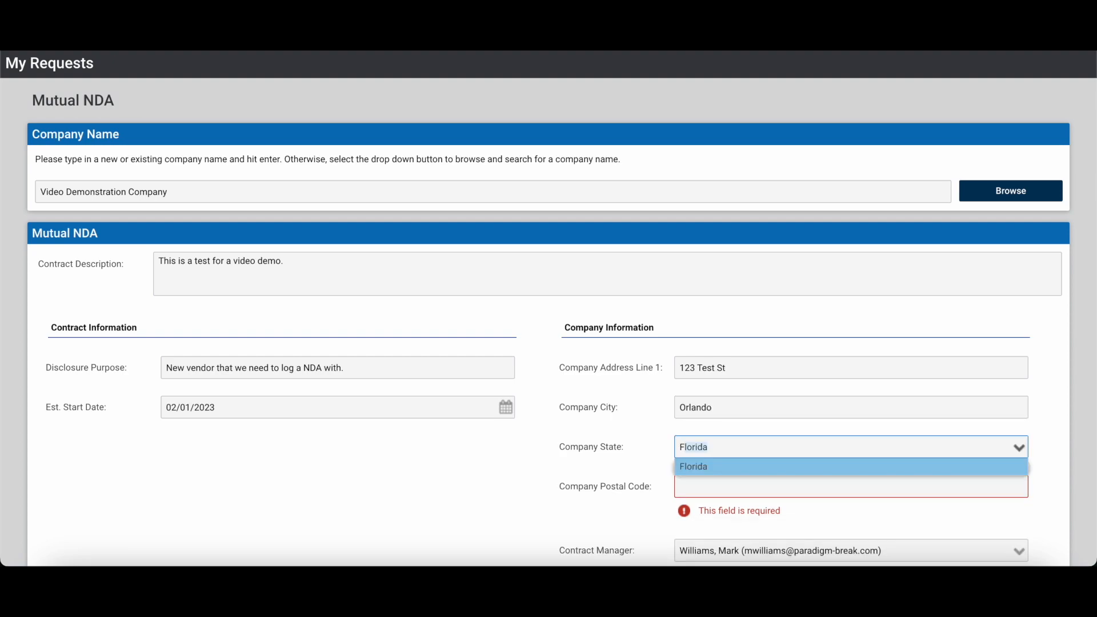
key("Return")
key("Tab")
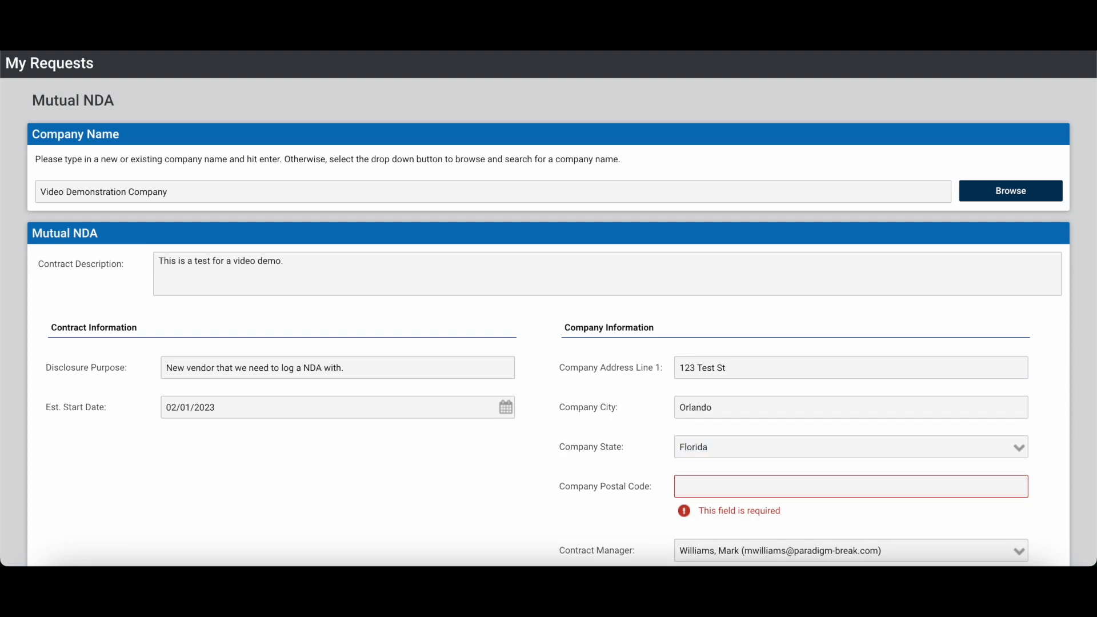
type("32828")
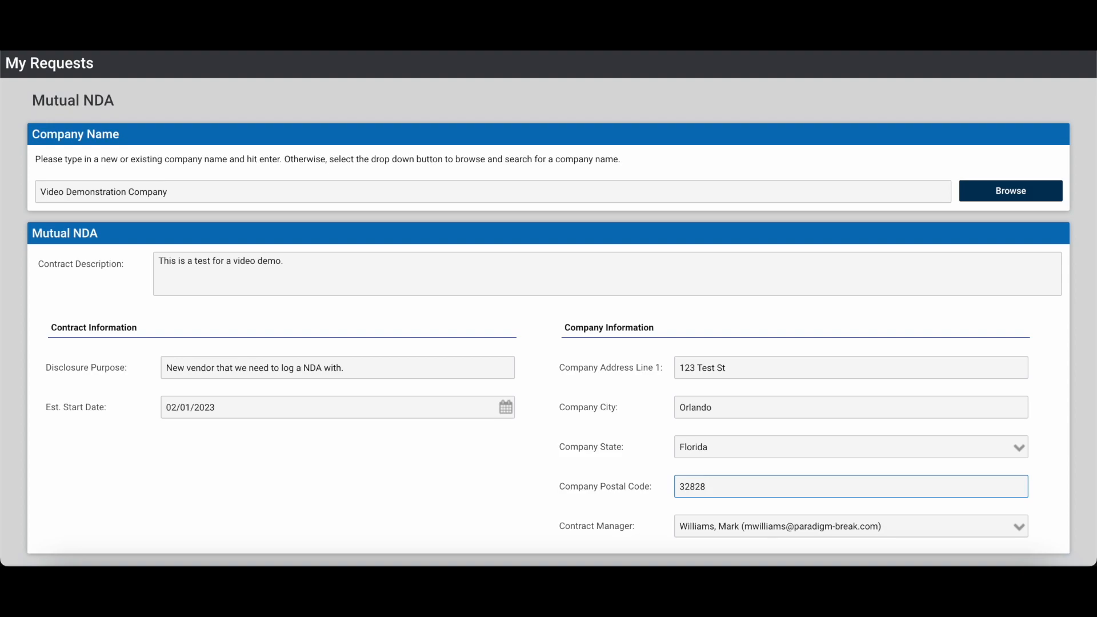
Review the completed Mutual NDA form and submit the request
scroll(549, 308, "down", 1)
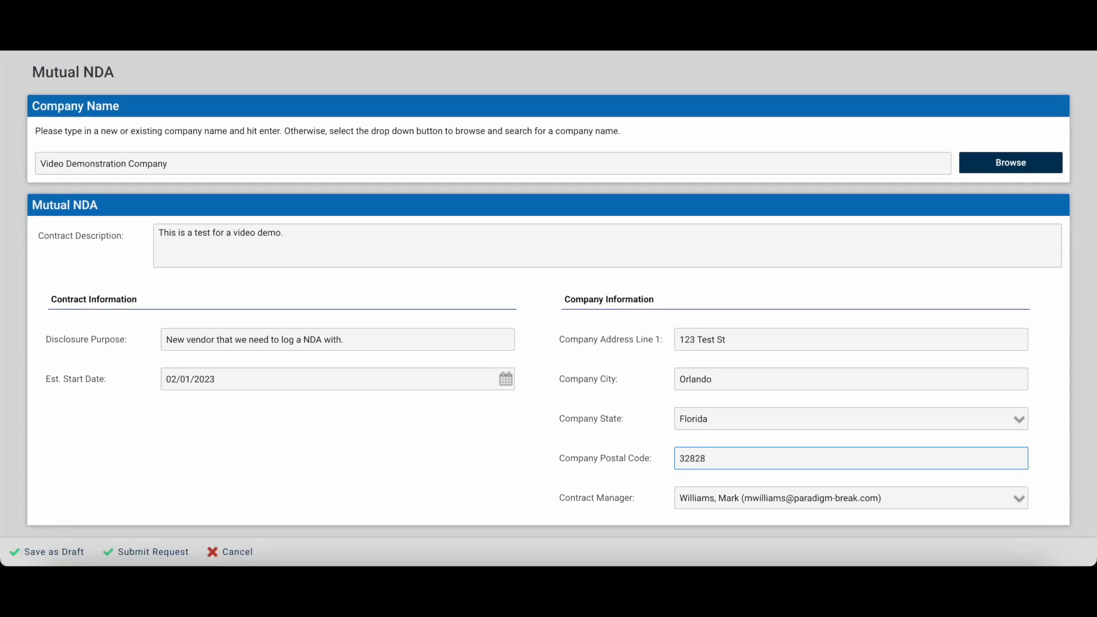
scroll(877, 348, "up", 1)
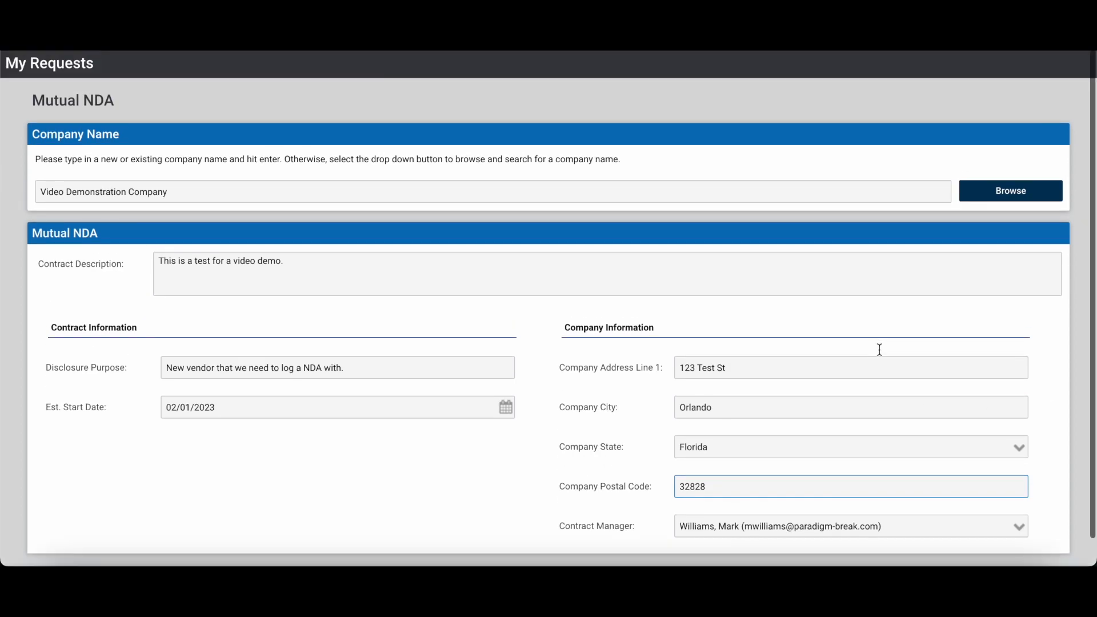
scroll(658, 338, "down", 1)
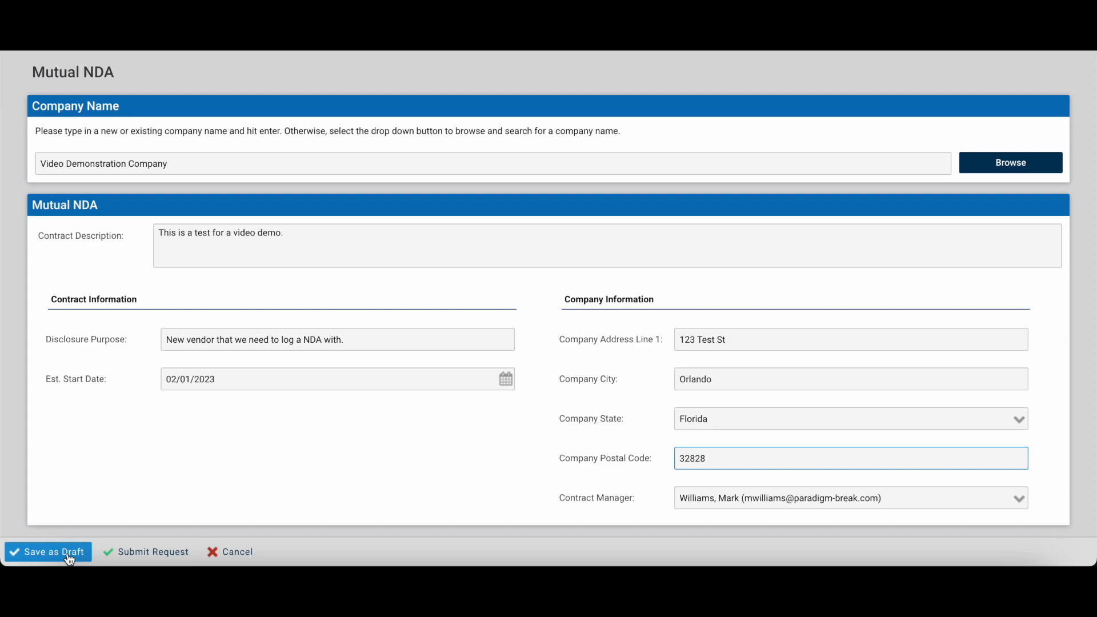
left_click(154, 552)
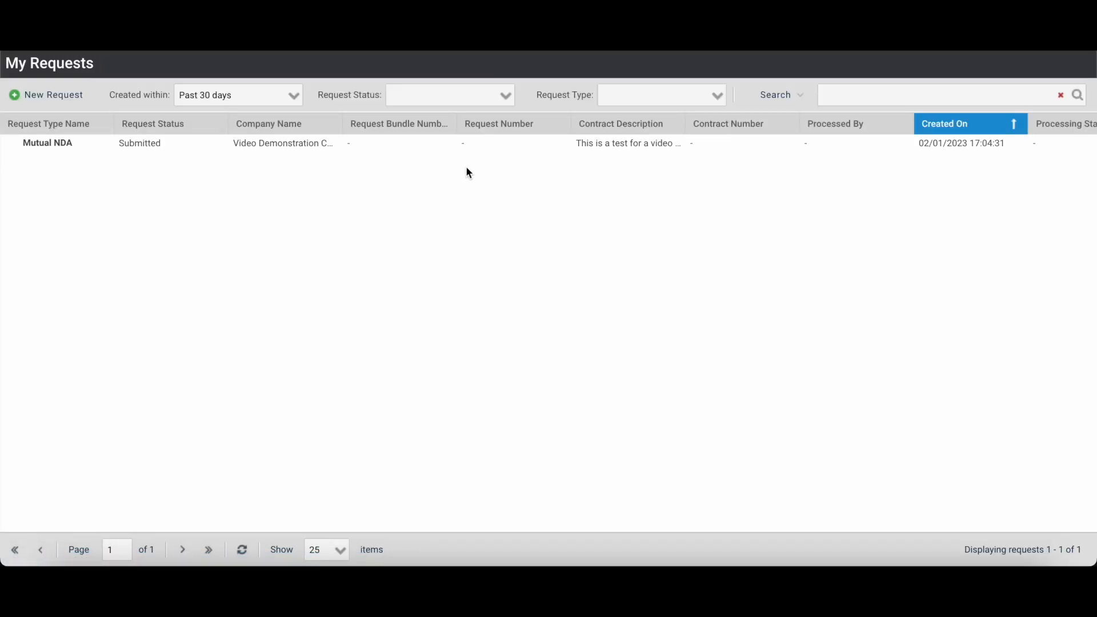
Refresh the My Requests list and go to the contract generated from the submitted Mutual NDA request
scroll(657, 266, "right", 3)
scroll(659, 272, "right", 9)
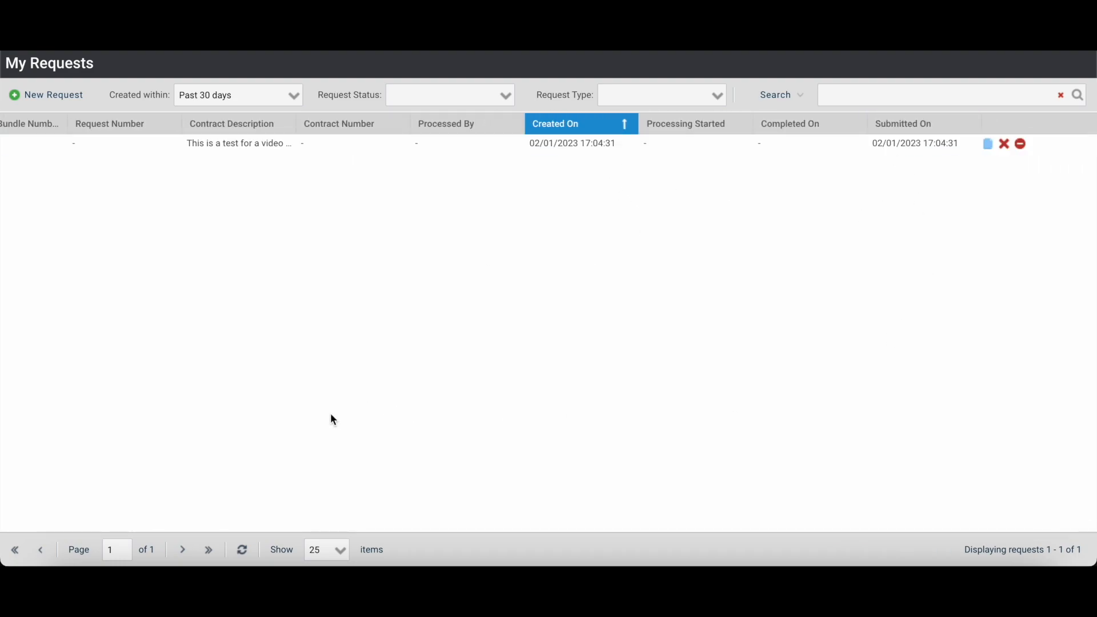
left_click(253, 551)
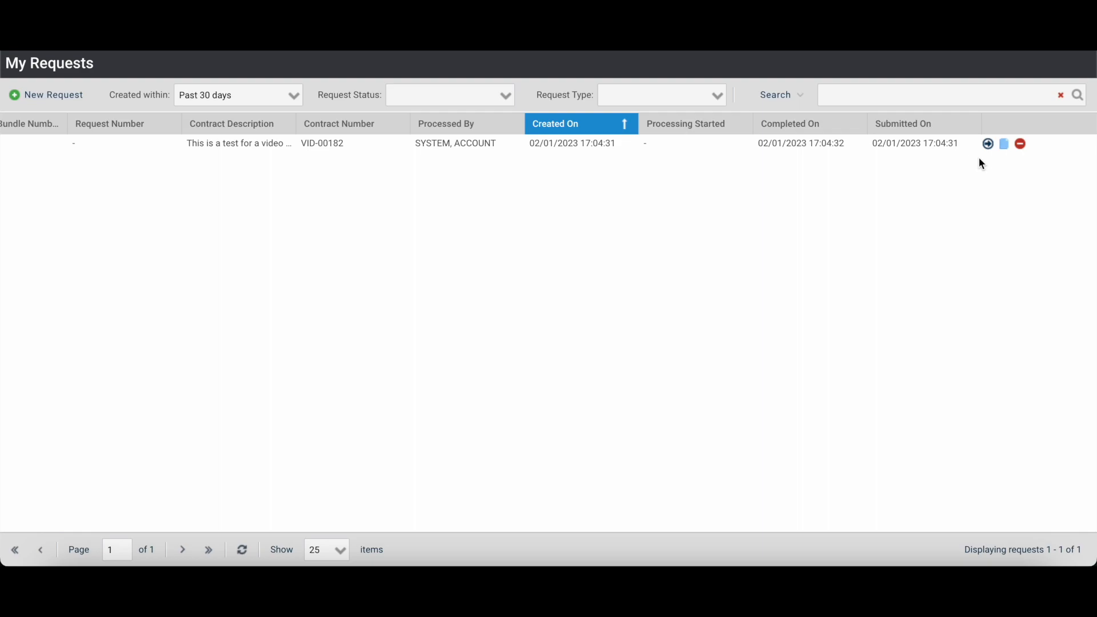
left_click(988, 145)
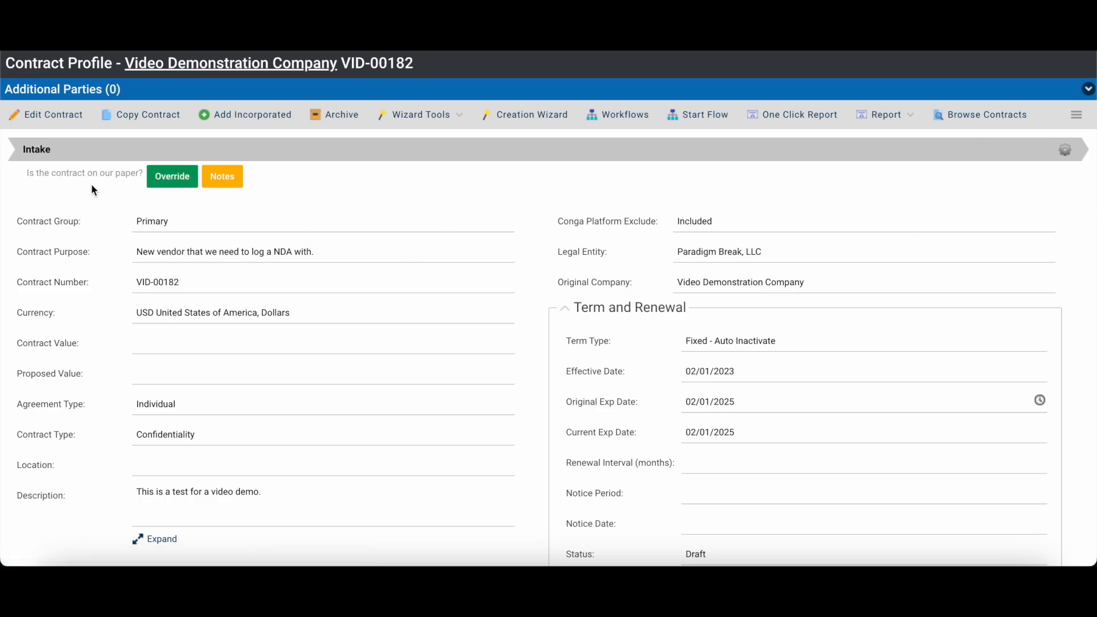
Edit the contract and reassign its Contract Manager responsibility to the same person as the Deal Owner / Requester
left_click(52, 122)
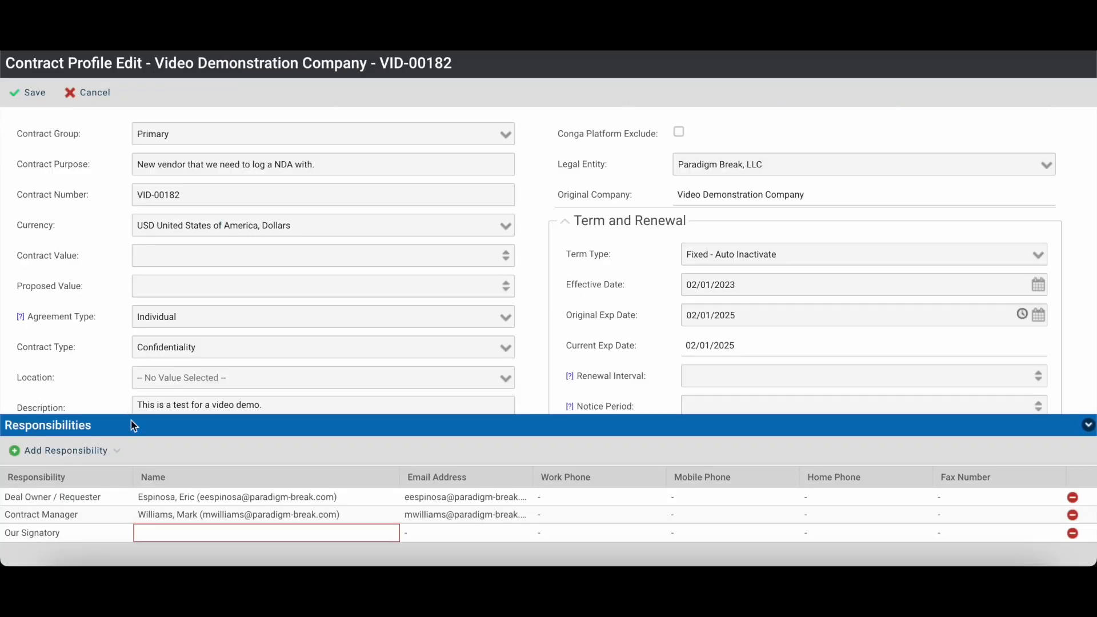
left_click(208, 532)
left_click(205, 515)
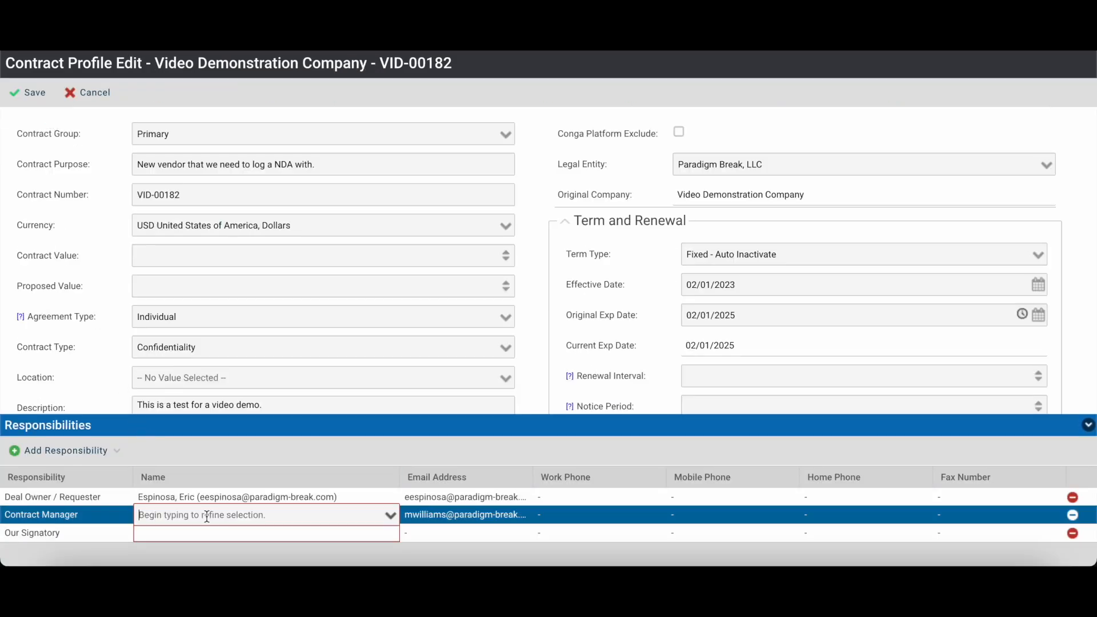
type("eric")
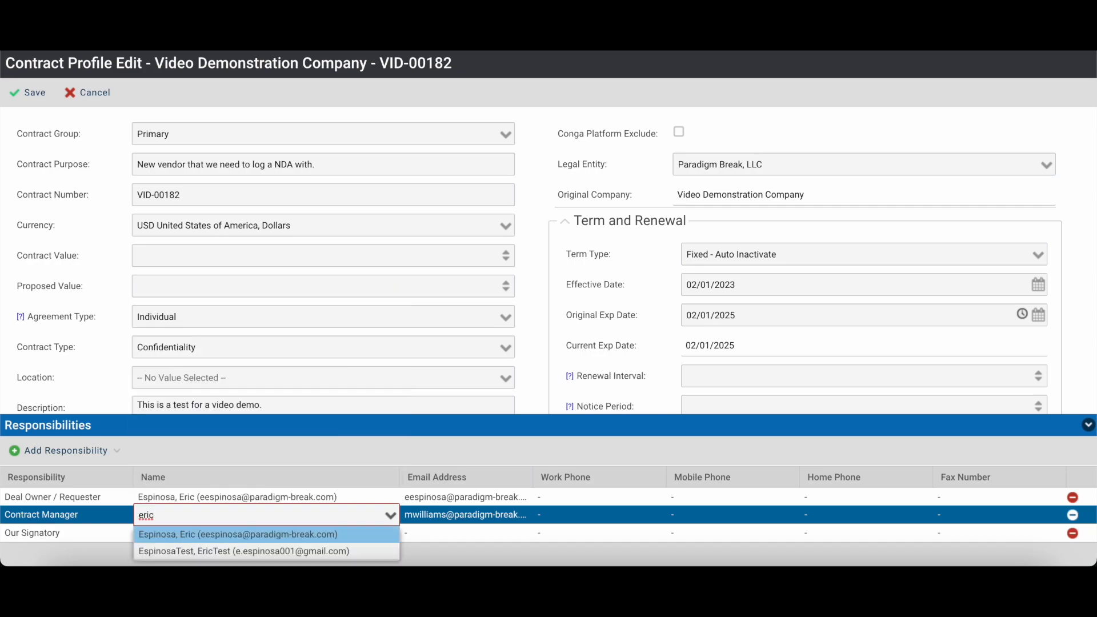
key("Return")
Assign the Deal Owner / Requester as Our Signatory and save the contract profile
left_click(208, 532)
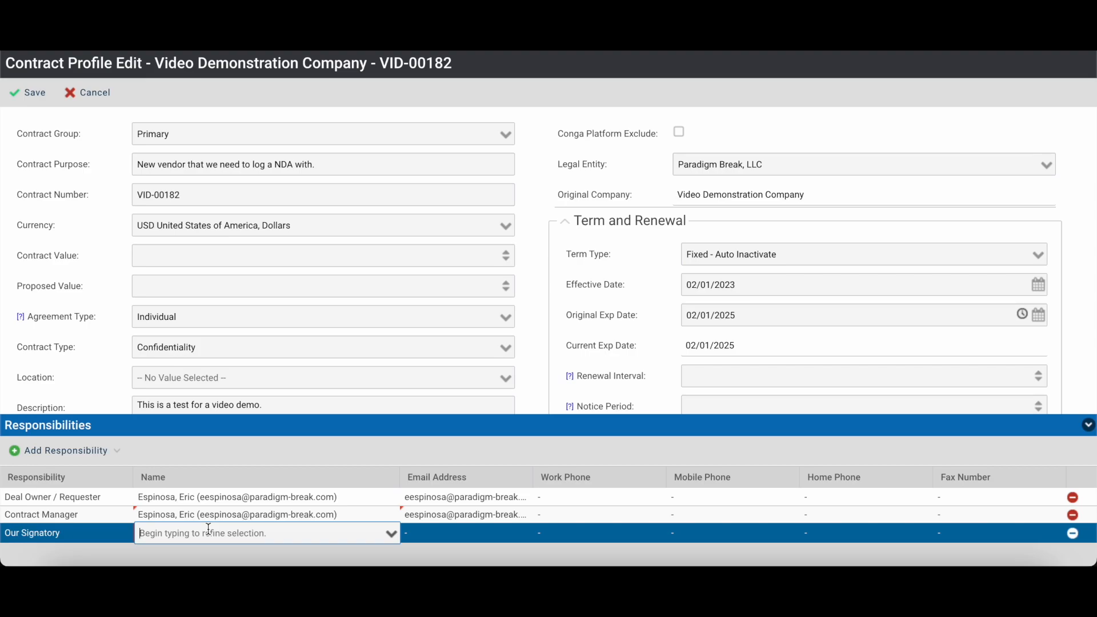
type("eric")
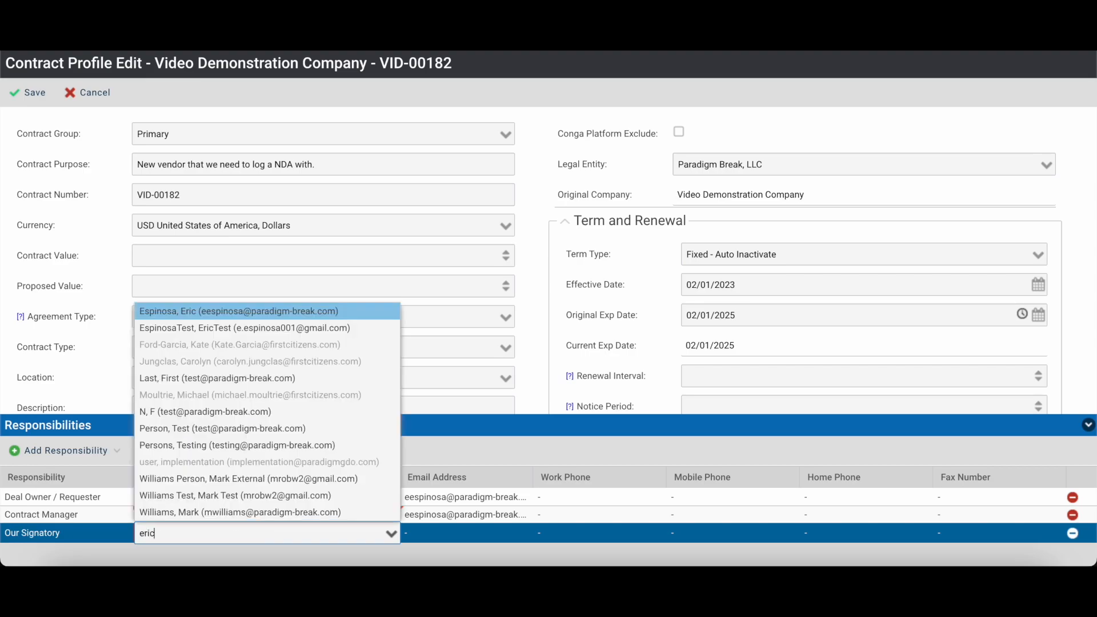
key("Return")
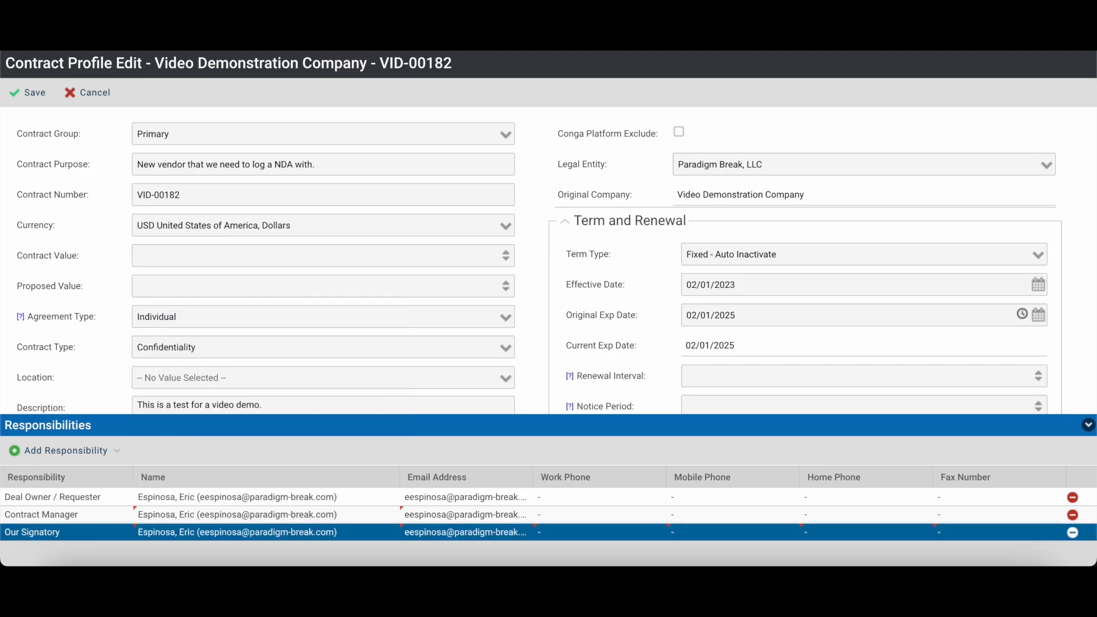
left_click(23, 95)
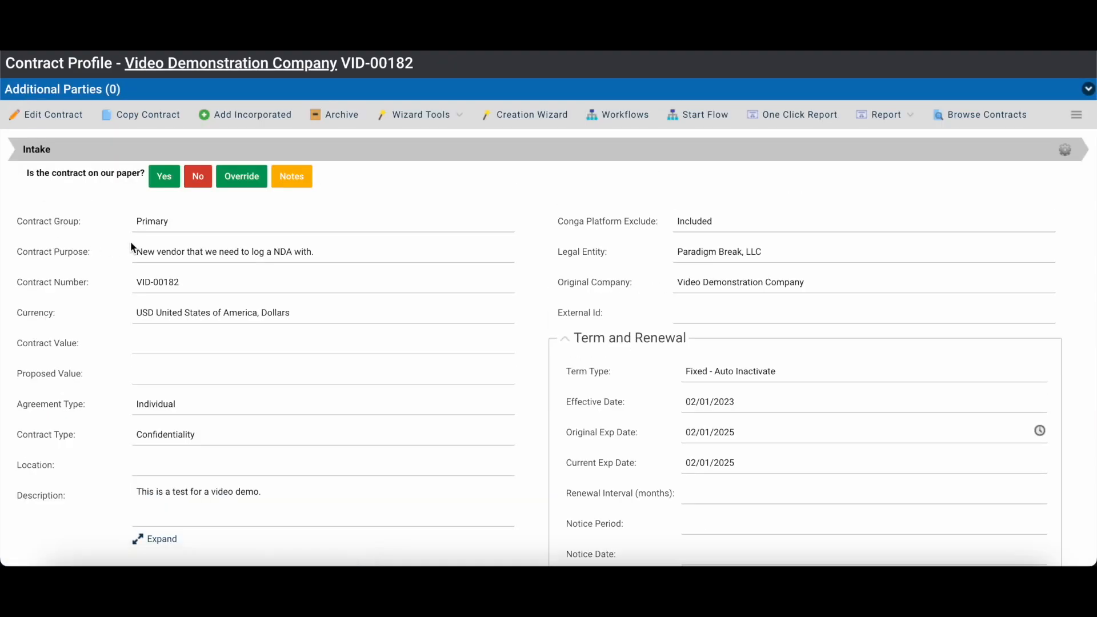
Answer Yes to the Intake question about the contract being on our paper, and open the Mutual NDA contract draft from the contract's documents
left_click(154, 190)
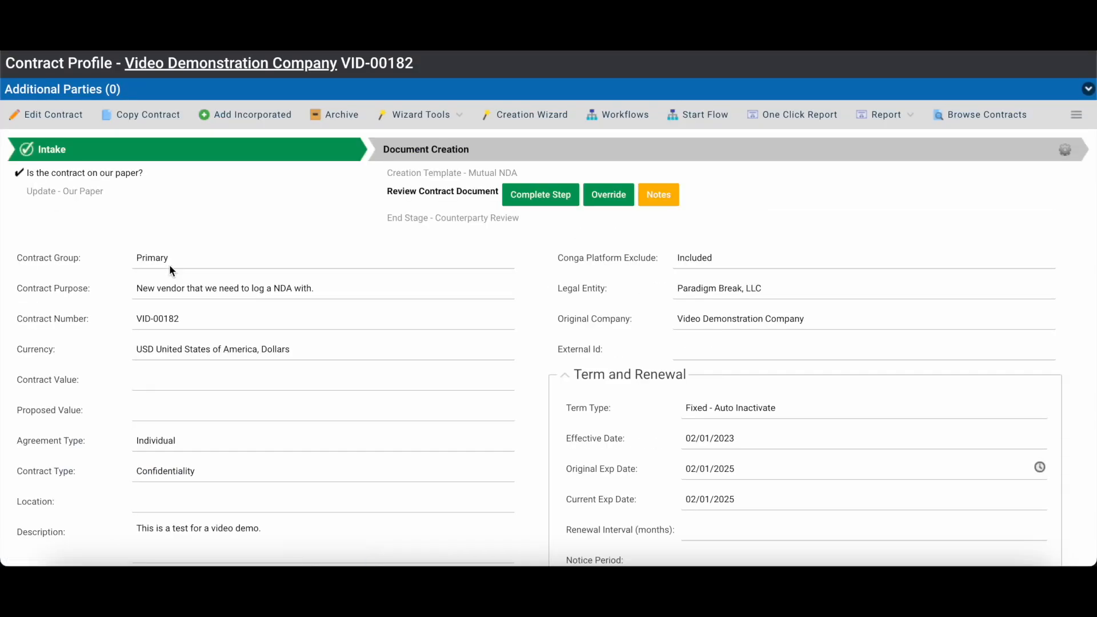
left_click_drag(388, 174, 519, 176)
scroll(369, 263, "down", 12)
scroll(368, 259, "down", 5)
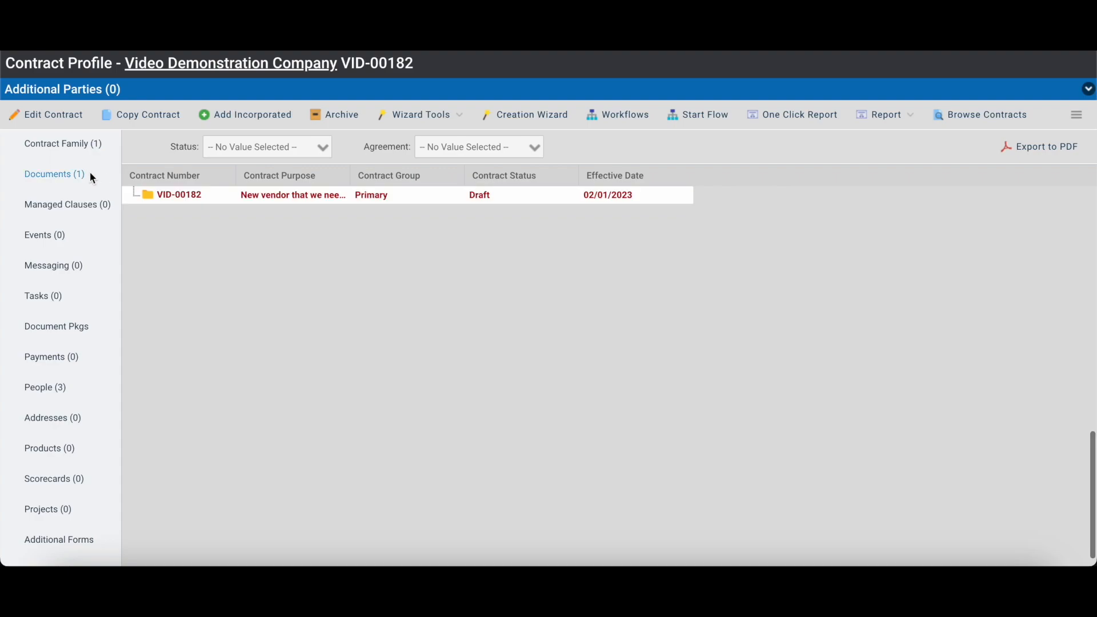
left_click(74, 175)
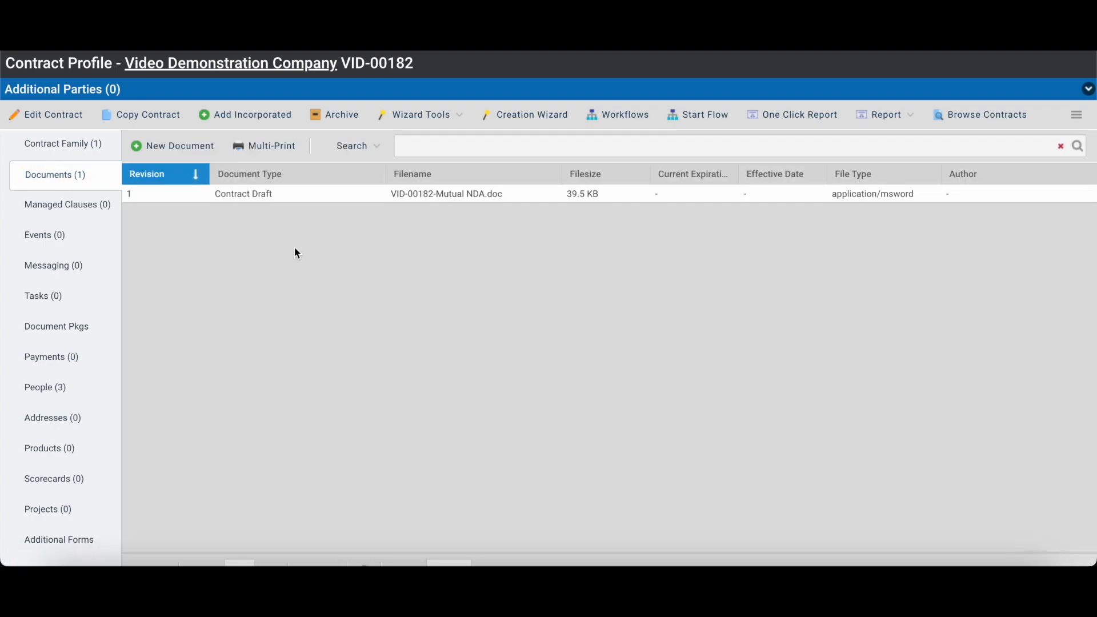
double_click(402, 195)
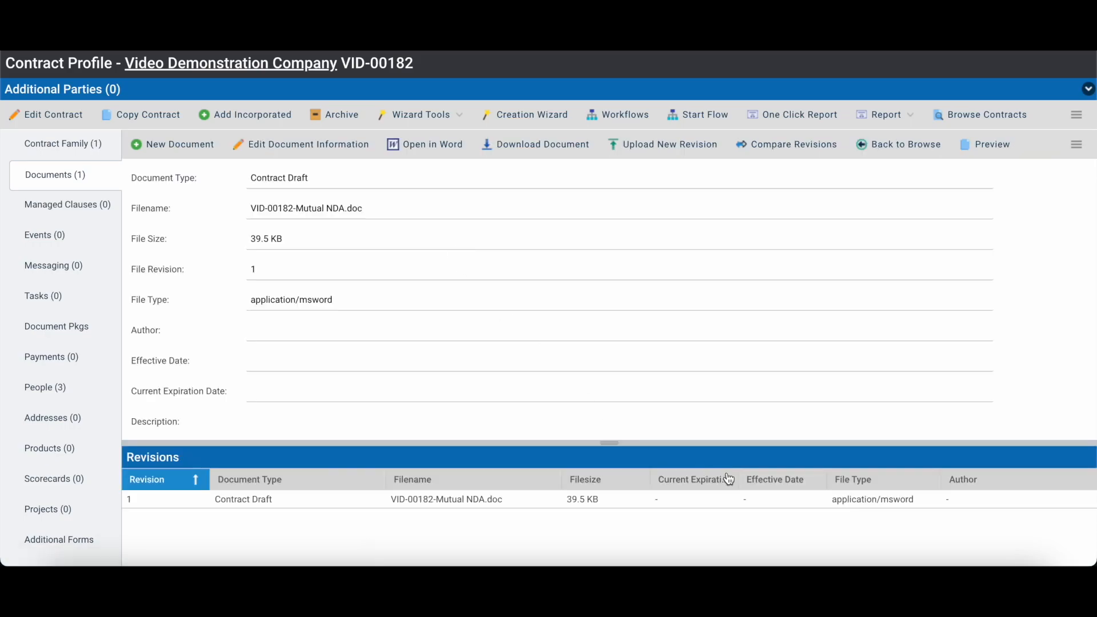
Preview the Mutual NDA draft, review its dates, parties, addresses and signature blocks, and close the preview
left_click(988, 151)
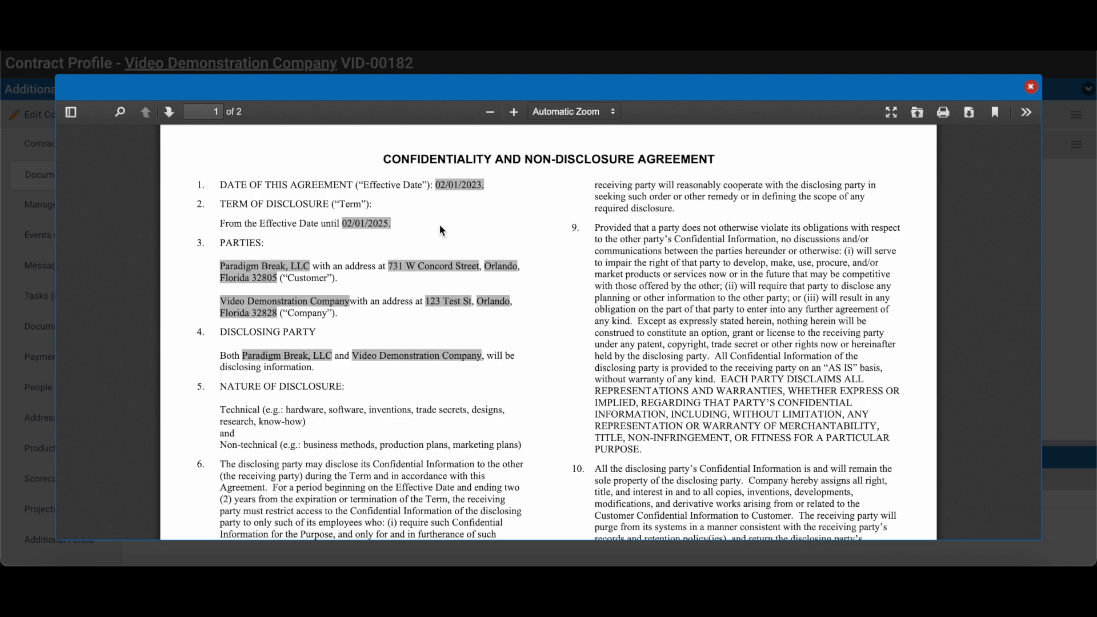
left_click_drag(447, 185, 484, 185)
left_click_drag(350, 223, 391, 223)
left_click_drag(426, 301, 501, 302)
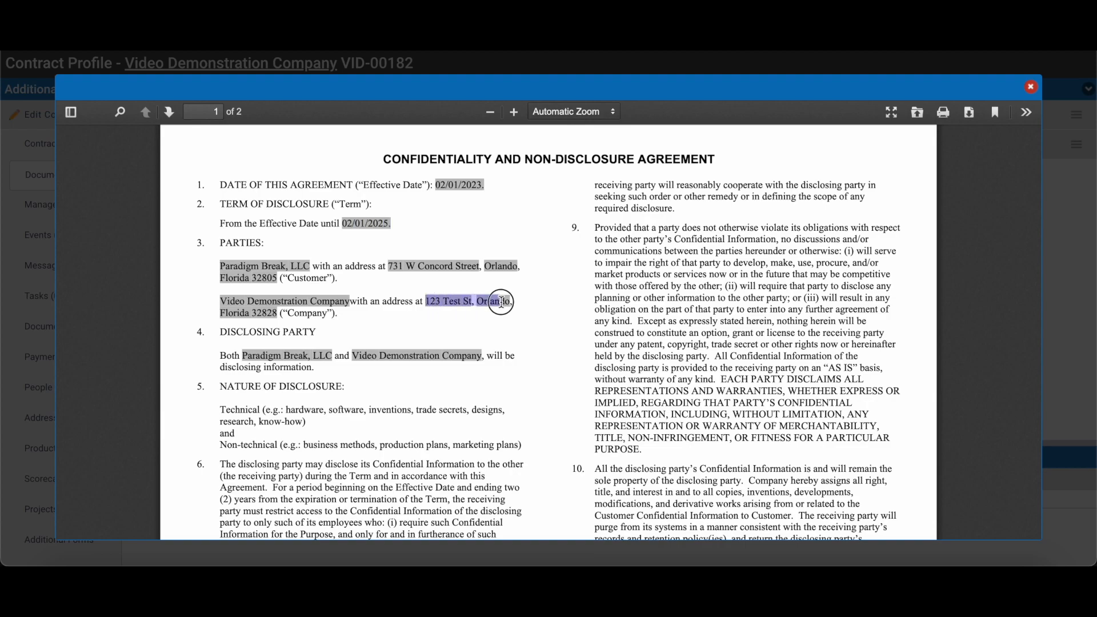
left_click(413, 313)
scroll(485, 304, "down", 3)
scroll(484, 304, "down", 20)
scroll(485, 311, "up", 4)
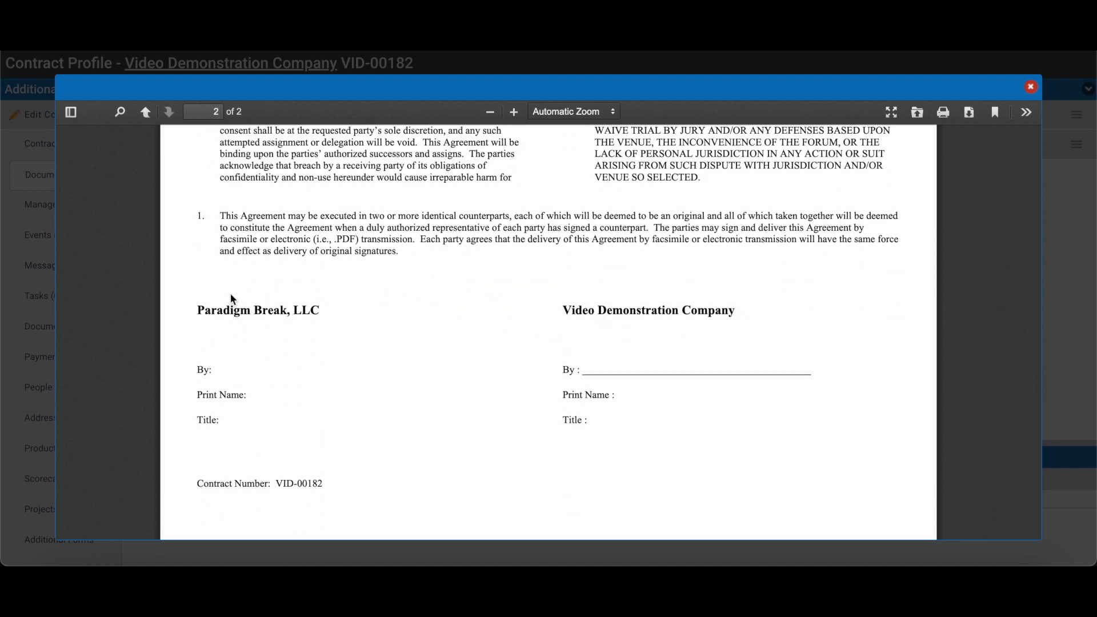
left_click_drag(571, 311, 710, 313)
left_click(696, 314)
scroll(696, 313, "up", 20)
left_click(1032, 87)
Complete the Review Contract Document step of Document Creation and check the contract's status under Term and Renewal
scroll(818, 217, "up", 15)
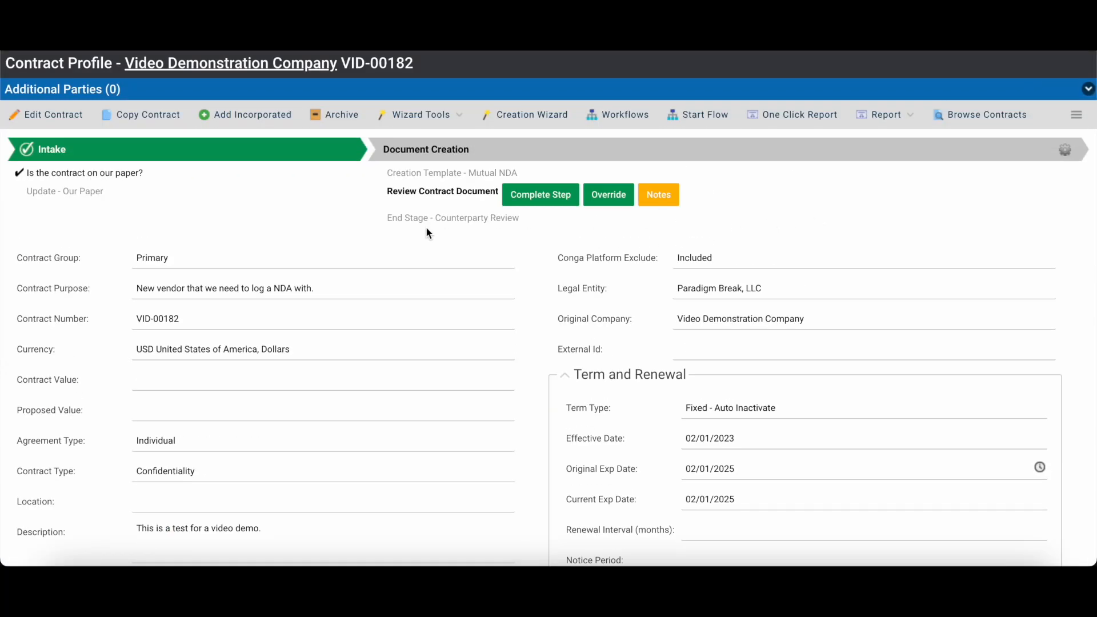
left_click_drag(399, 192, 480, 192)
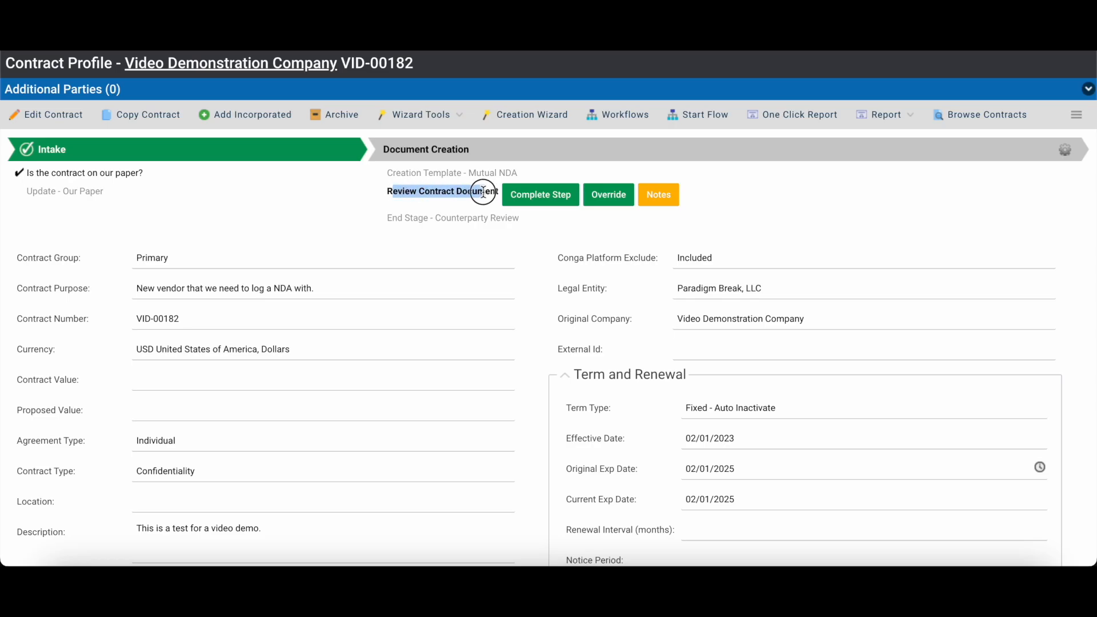
left_click(476, 211)
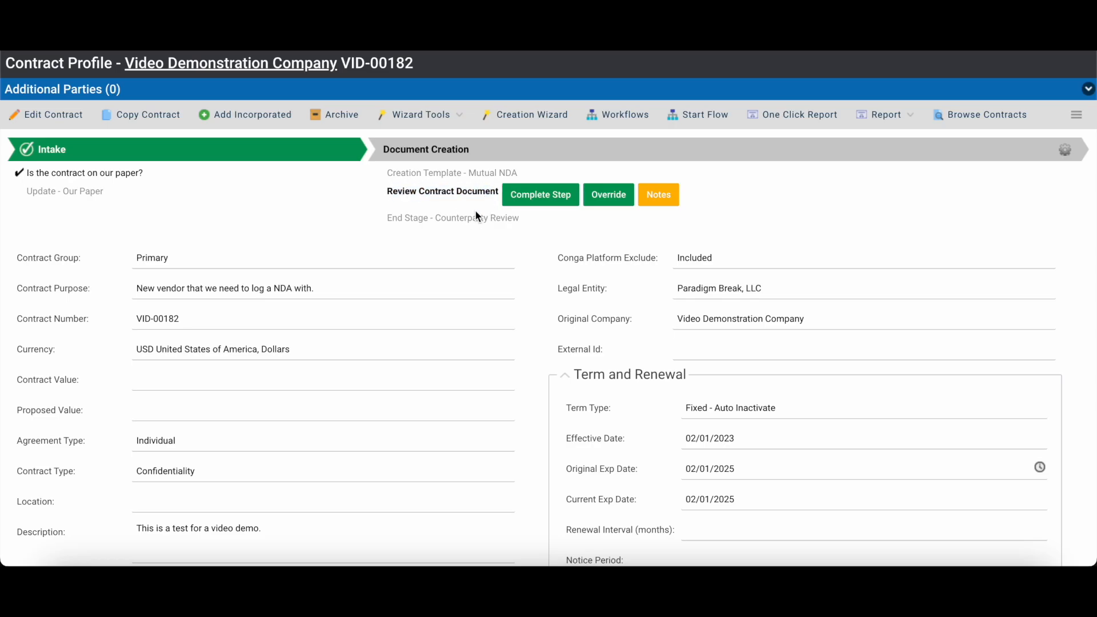
left_click(560, 201)
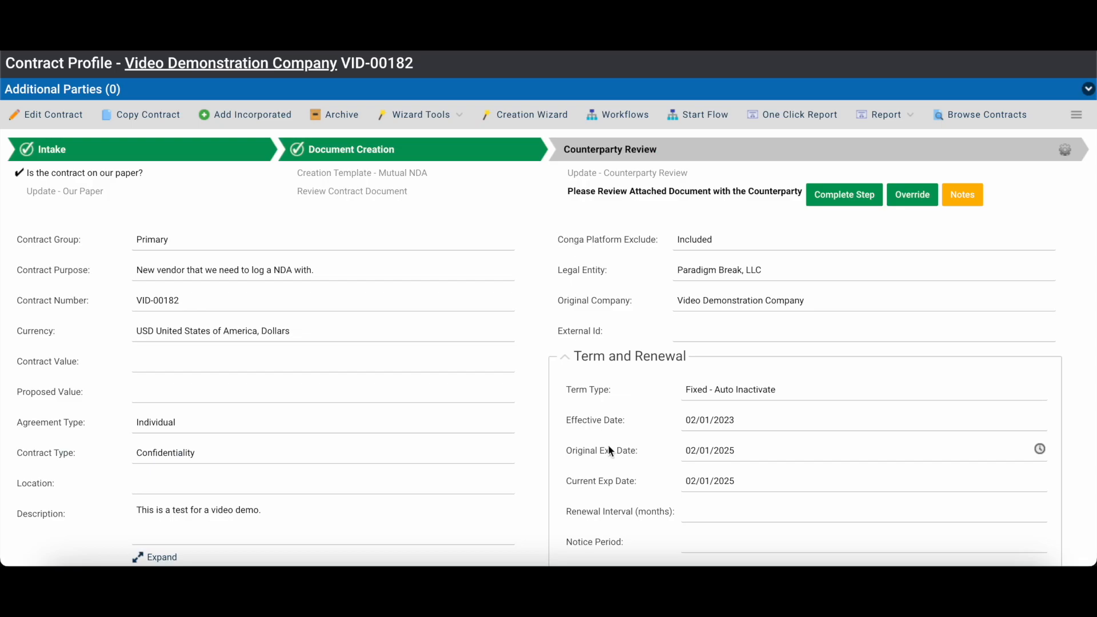
scroll(609, 443, "down", 3)
left_click_drag(687, 483, 823, 482)
scroll(535, 427, "up", 3)
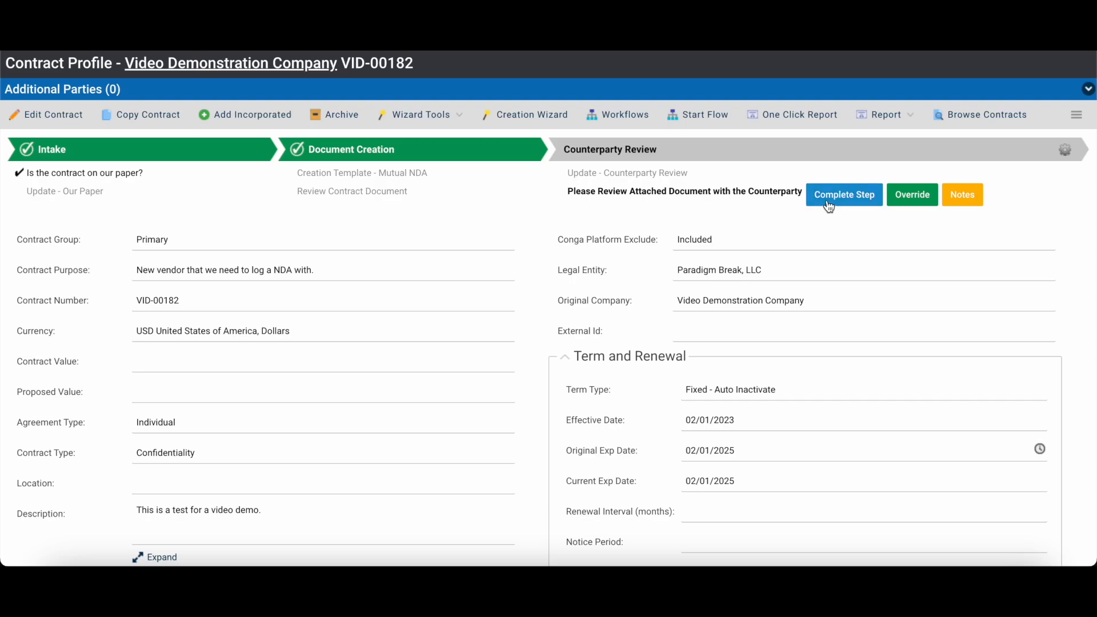
Start a new message thread from the contract's Messaging and address it to a colleague at Paradigm Break
scroll(799, 277, "down", 15)
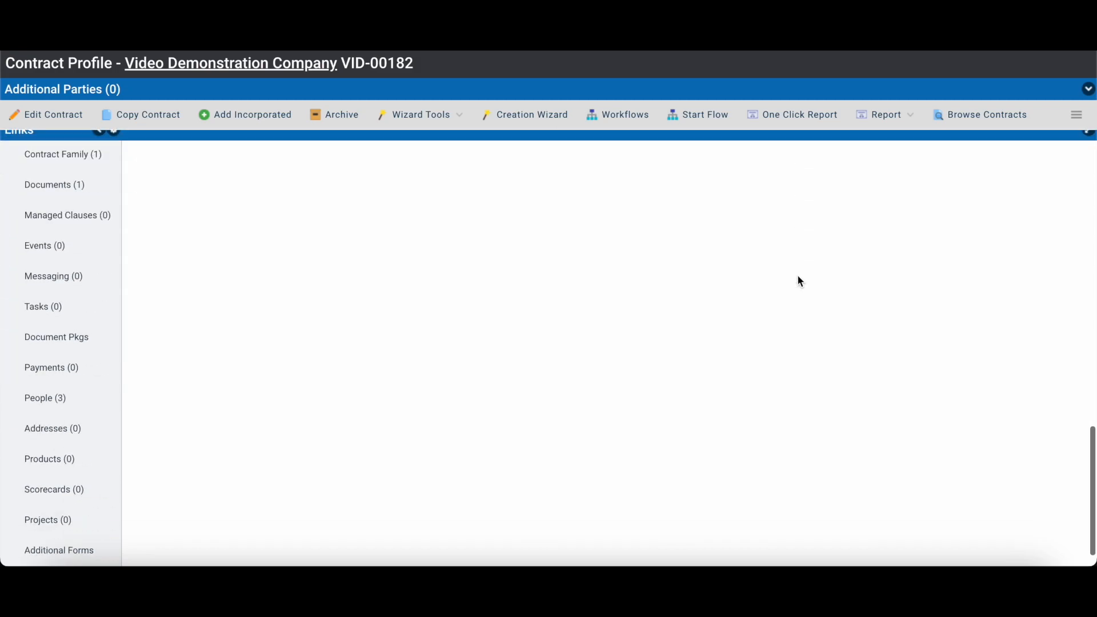
left_click(60, 280)
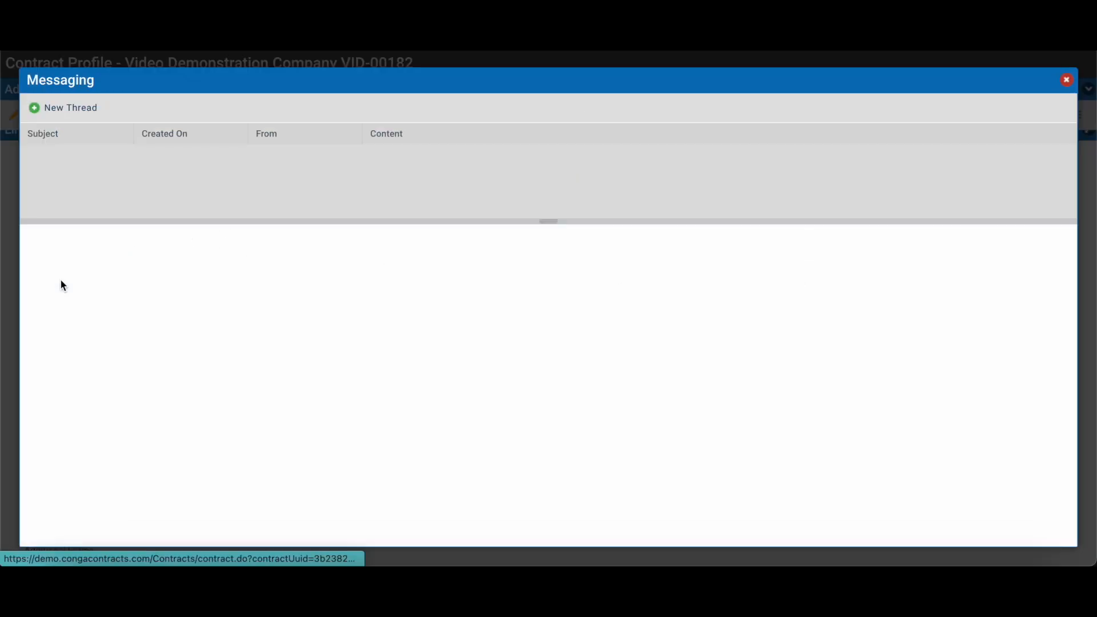
left_click(91, 111)
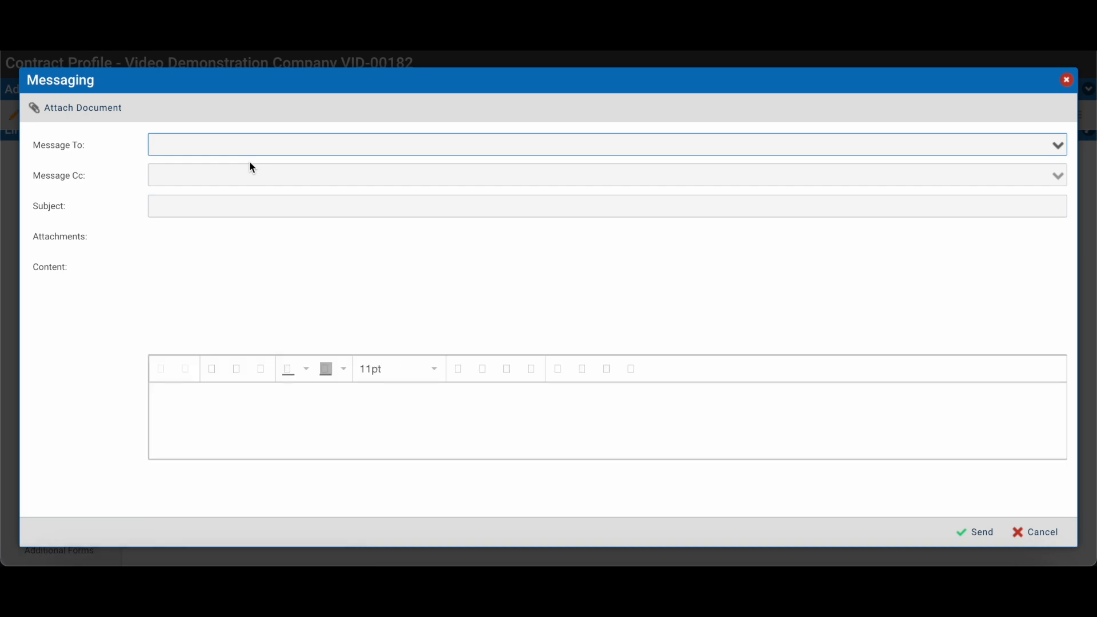
type("mw")
key("Return")
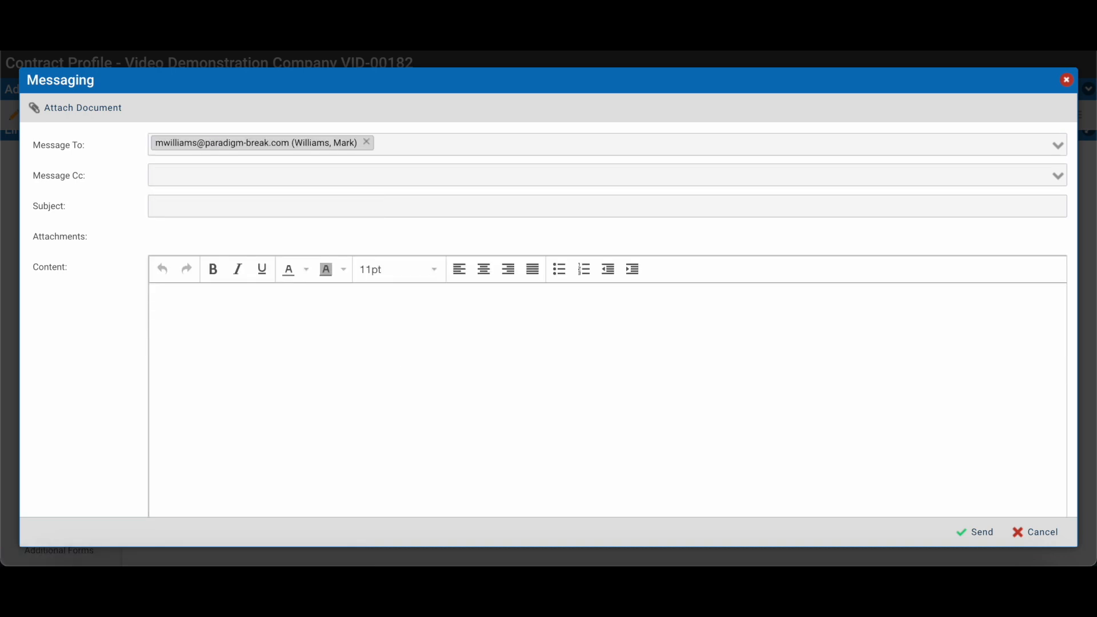
Attach the Mutual NDA Contract Draft to the message, enter "Please review" as its content, then discard the message and close Messaging
left_click(63, 109)
left_click(186, 160)
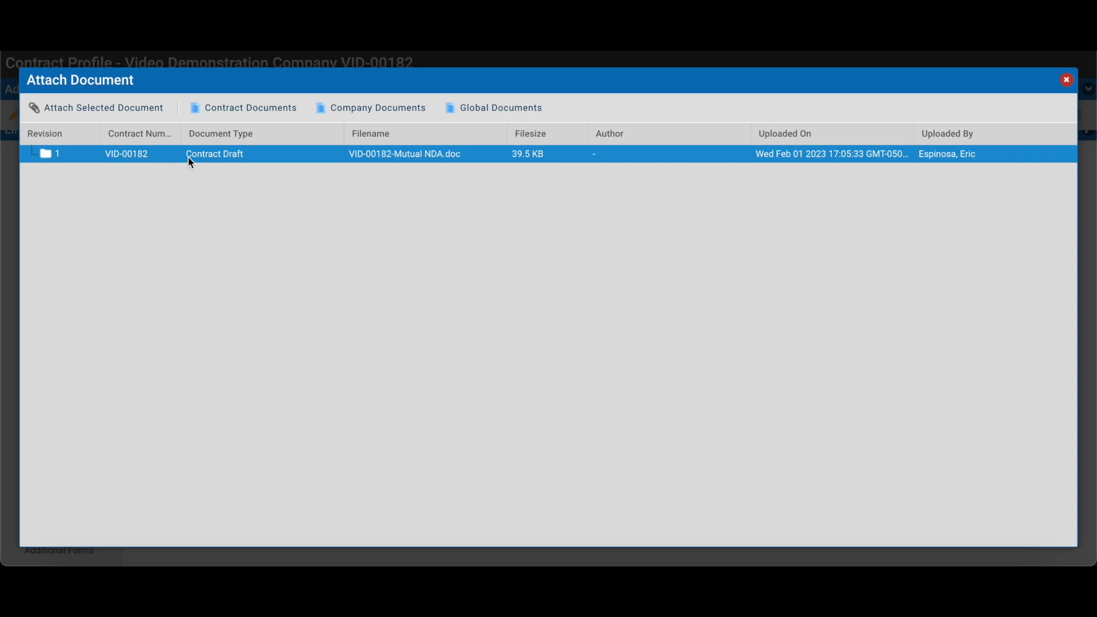
left_click(114, 109)
left_click(262, 320)
type("Please review")
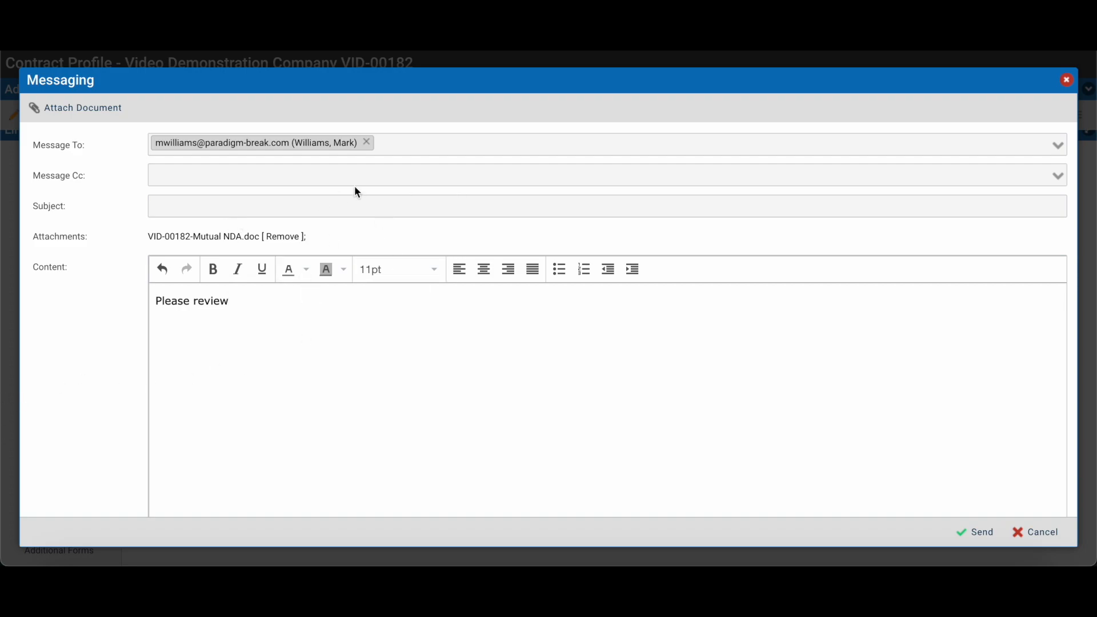
left_click(1038, 535)
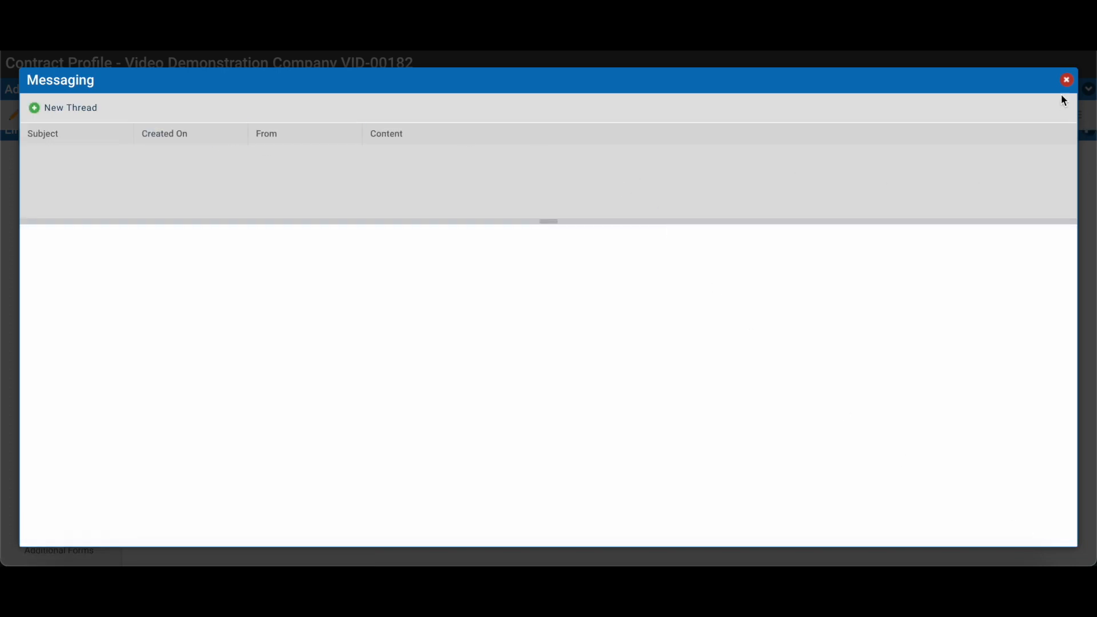
left_click(1066, 80)
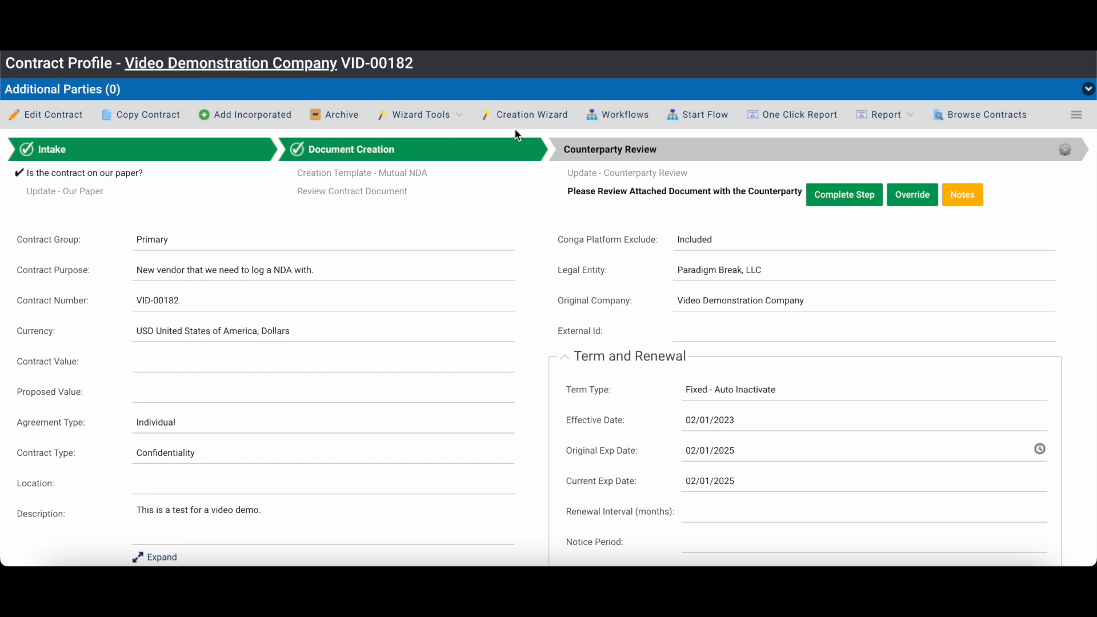
Complete the counterparty document review step, answer Yes to whether the contract needs further review, and dismiss the Messaging window
left_click(842, 196)
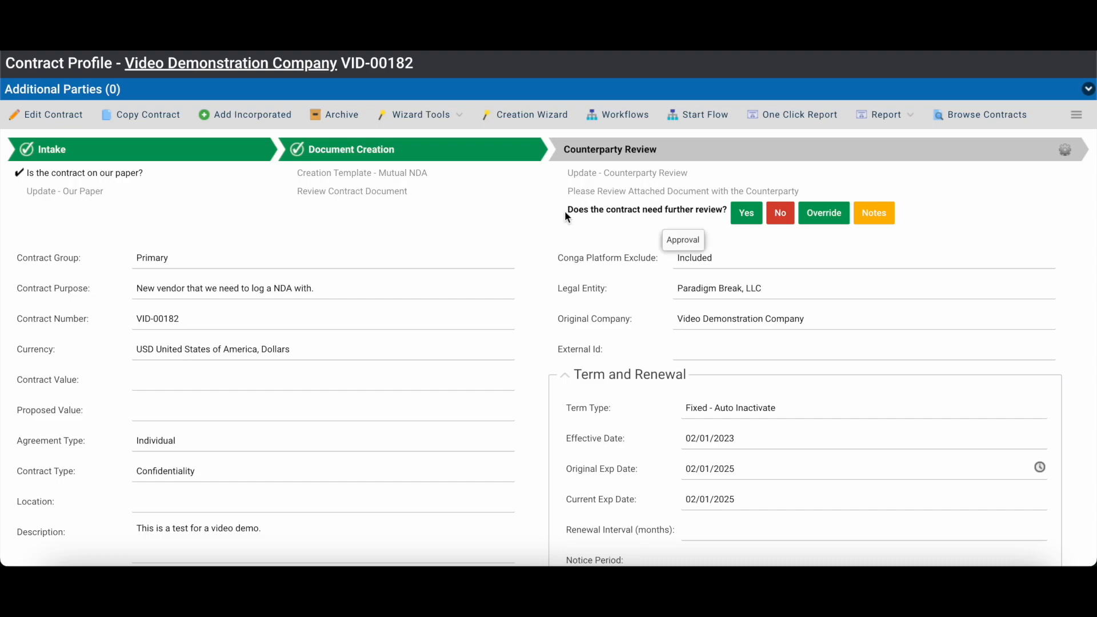
left_click_drag(565, 210, 737, 211)
left_click(731, 216)
left_click(743, 221)
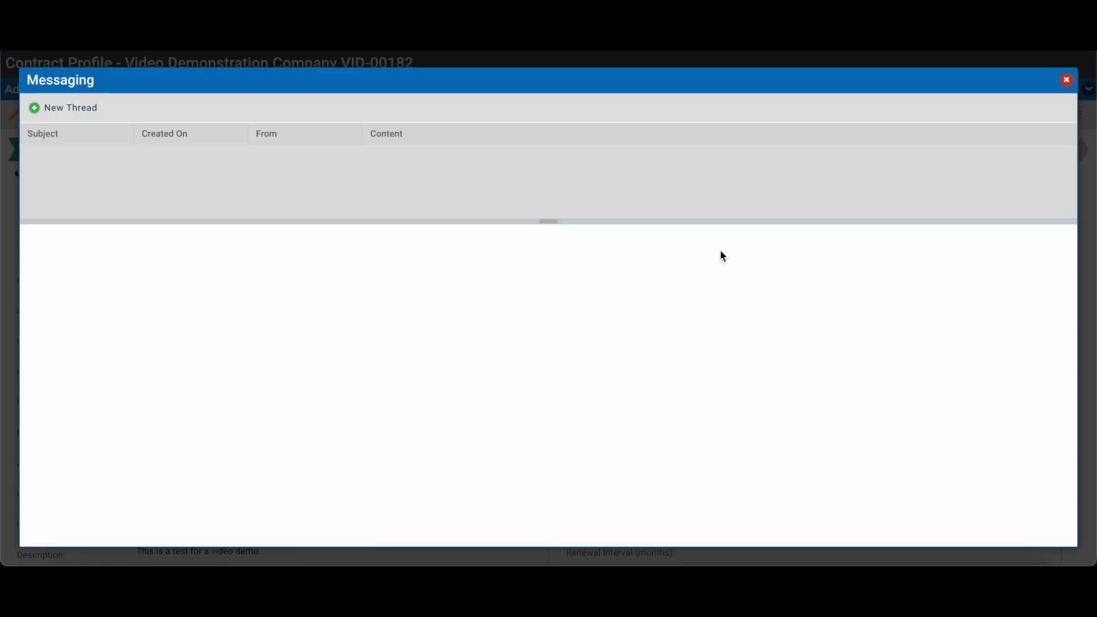
left_click(1066, 80)
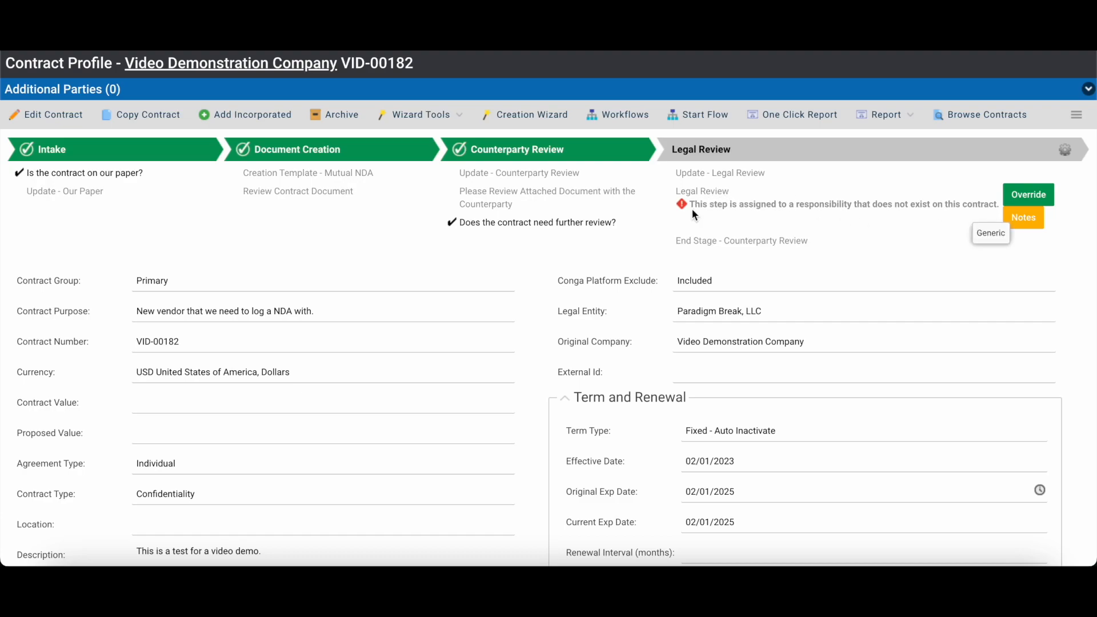
Add an Attorney responsibility to the contract, assign it to the same person as the Deal Owner / Requester, and save the profile
left_click_drag(690, 204, 992, 203)
left_click(980, 239)
scroll(892, 291, "down", 2)
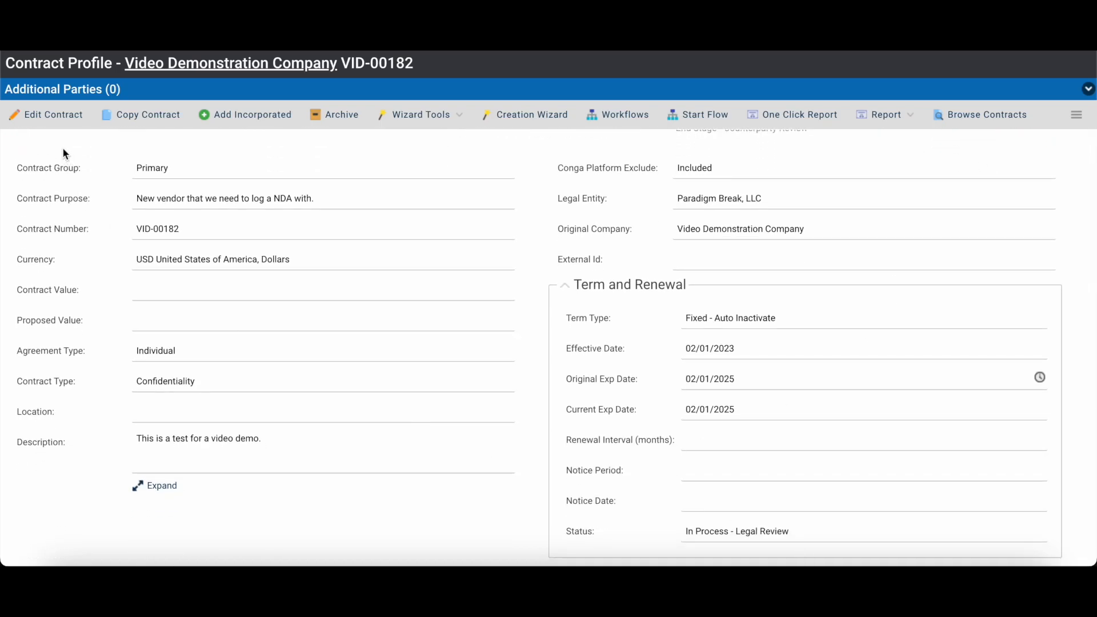
left_click(52, 121)
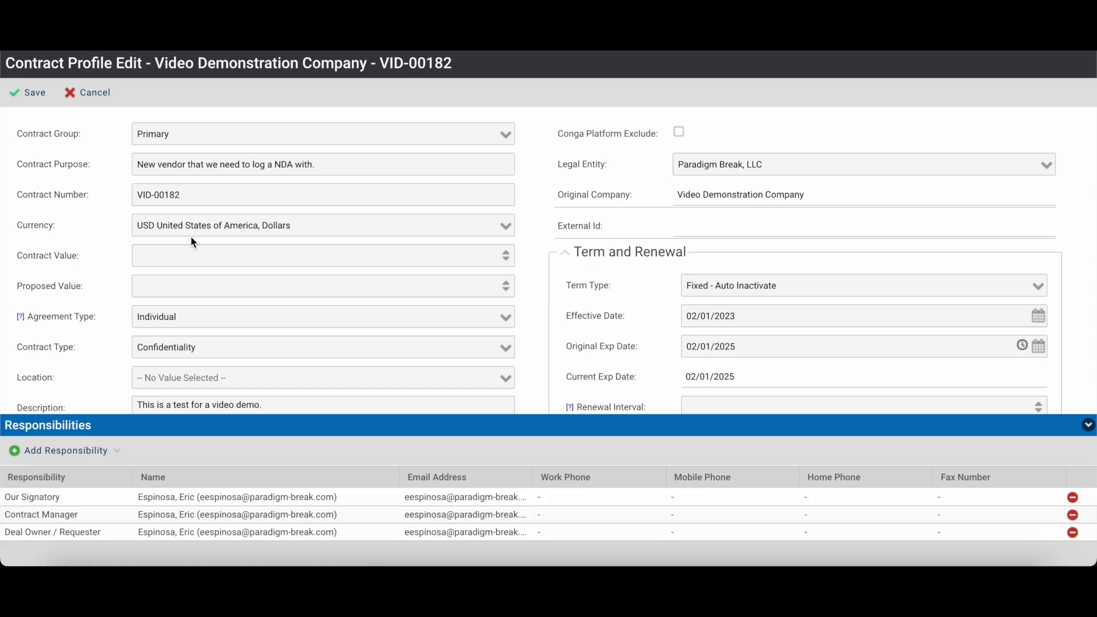
left_click(69, 451)
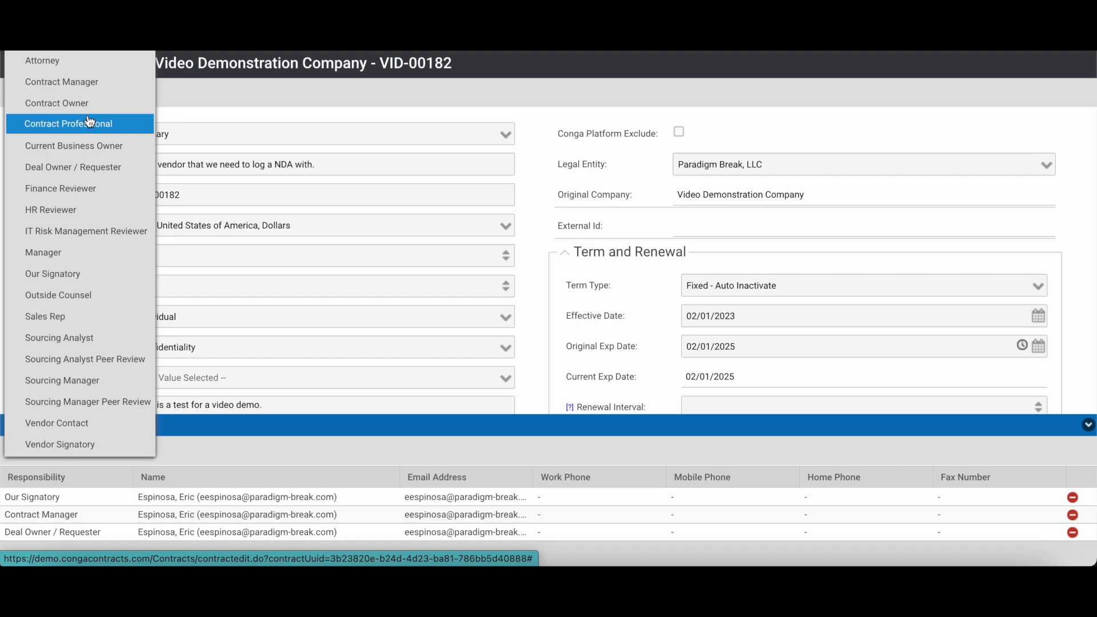
left_click(78, 62)
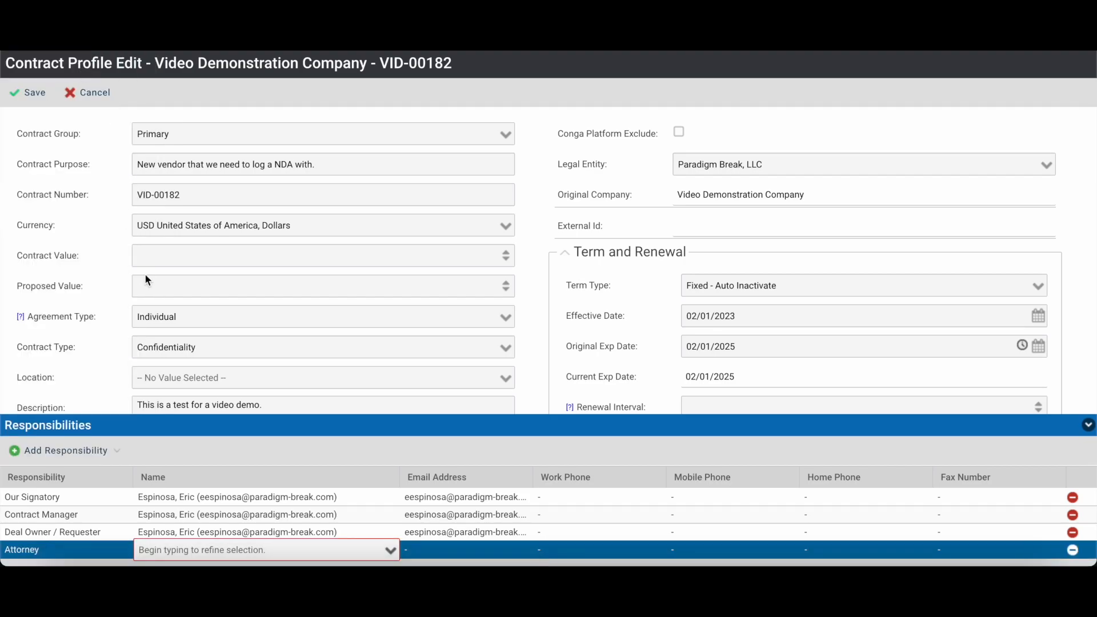
type("er")
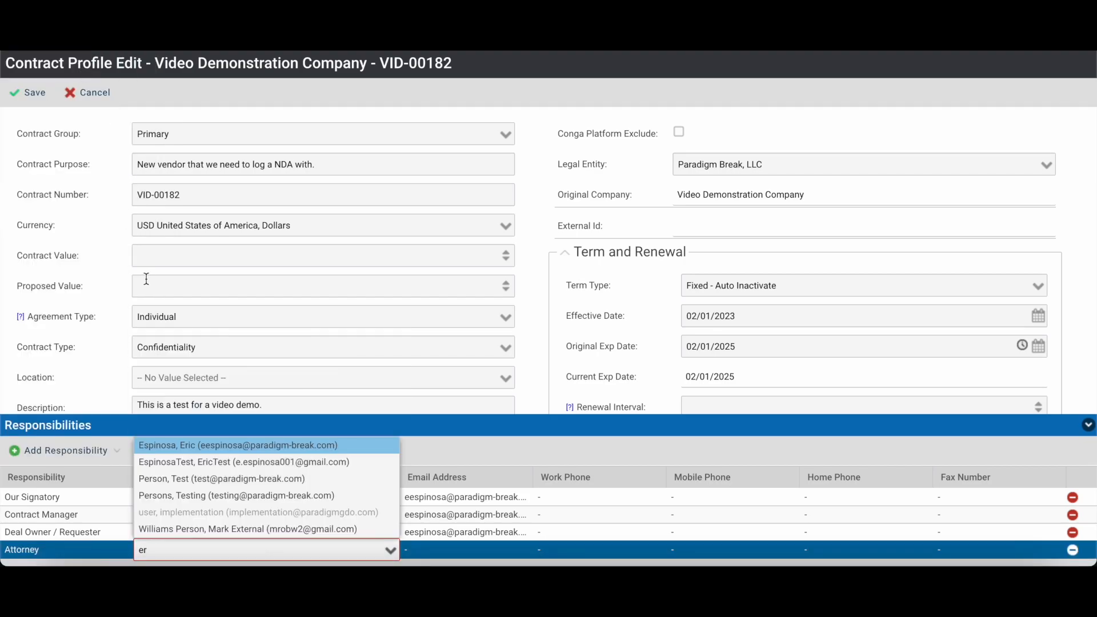
left_click(235, 447)
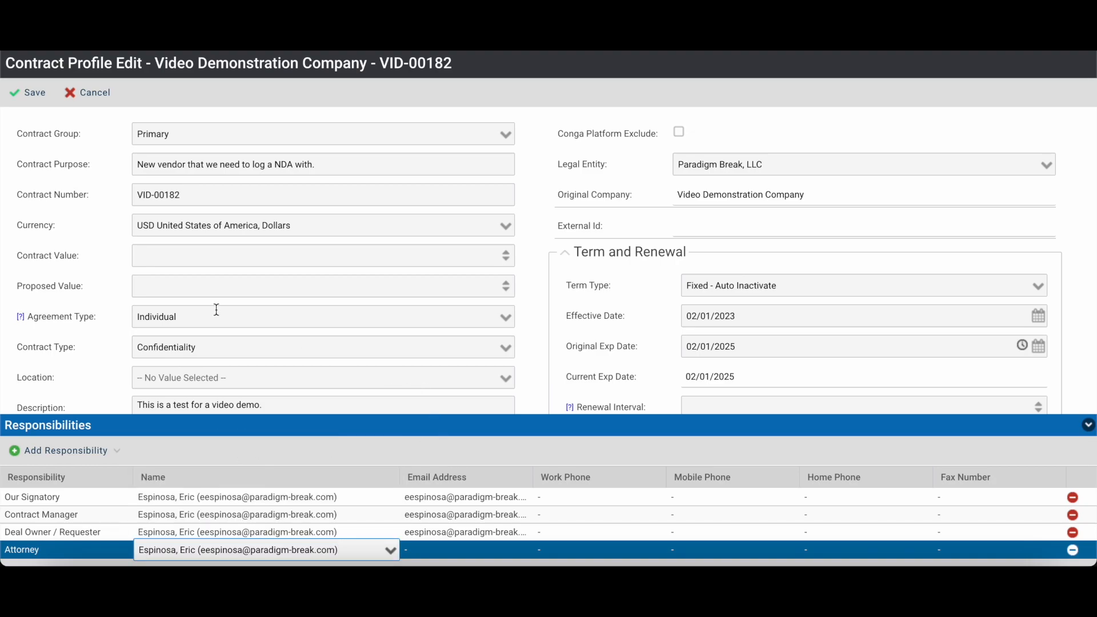
left_click(23, 94)
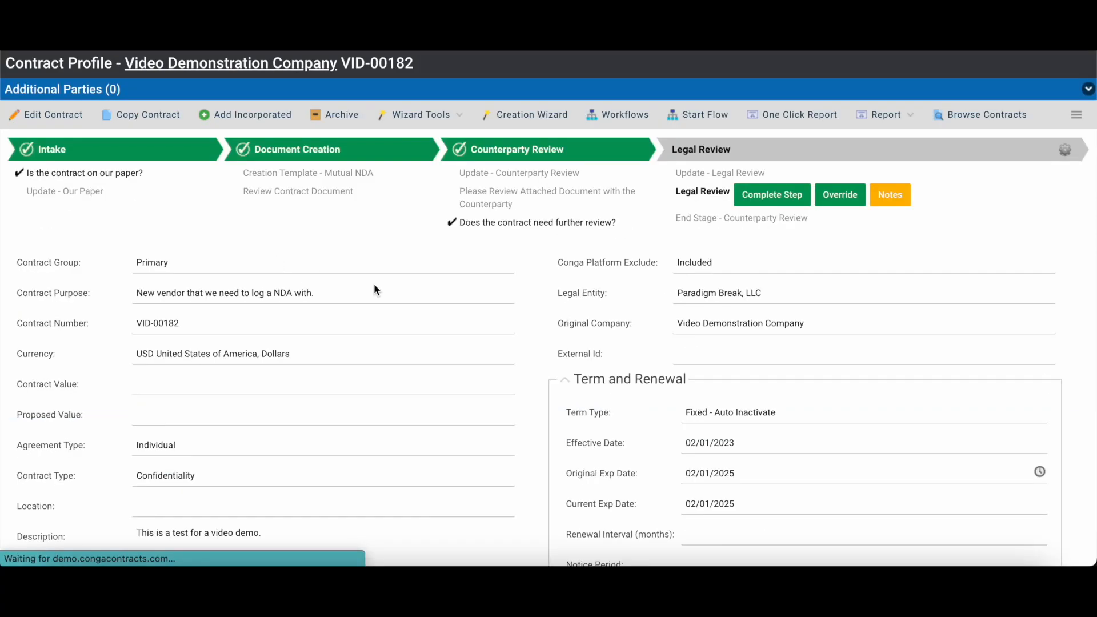
Complete the Legal Review step and check the contract's status under Term and Renewal
left_click(737, 203)
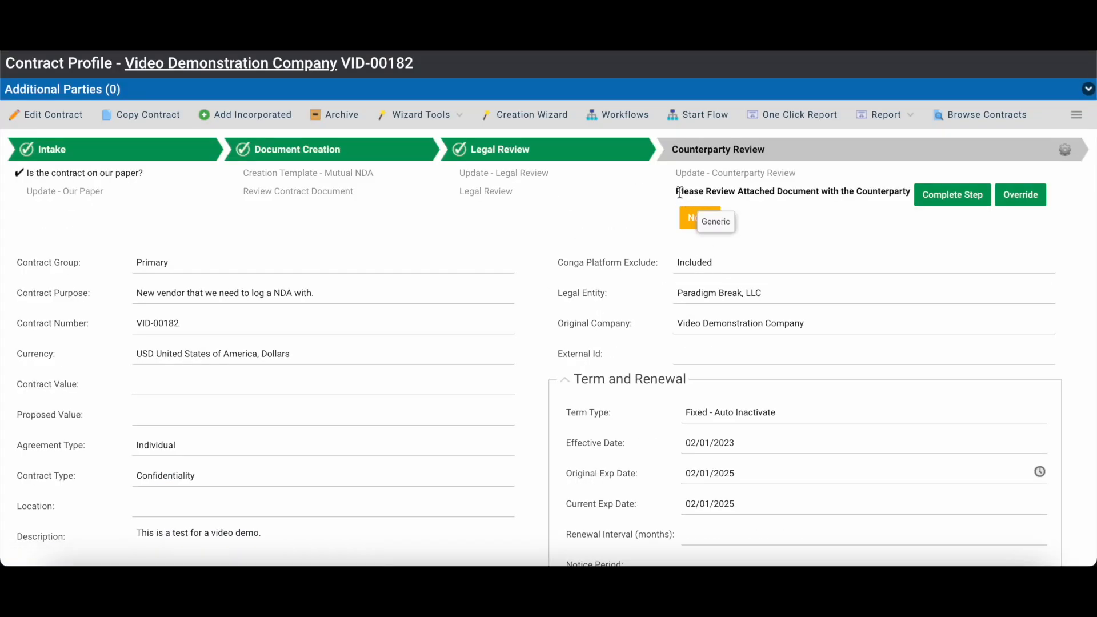
scroll(719, 374, "down", 3)
left_click_drag(819, 490, 686, 486)
scroll(701, 423, "up", 3)
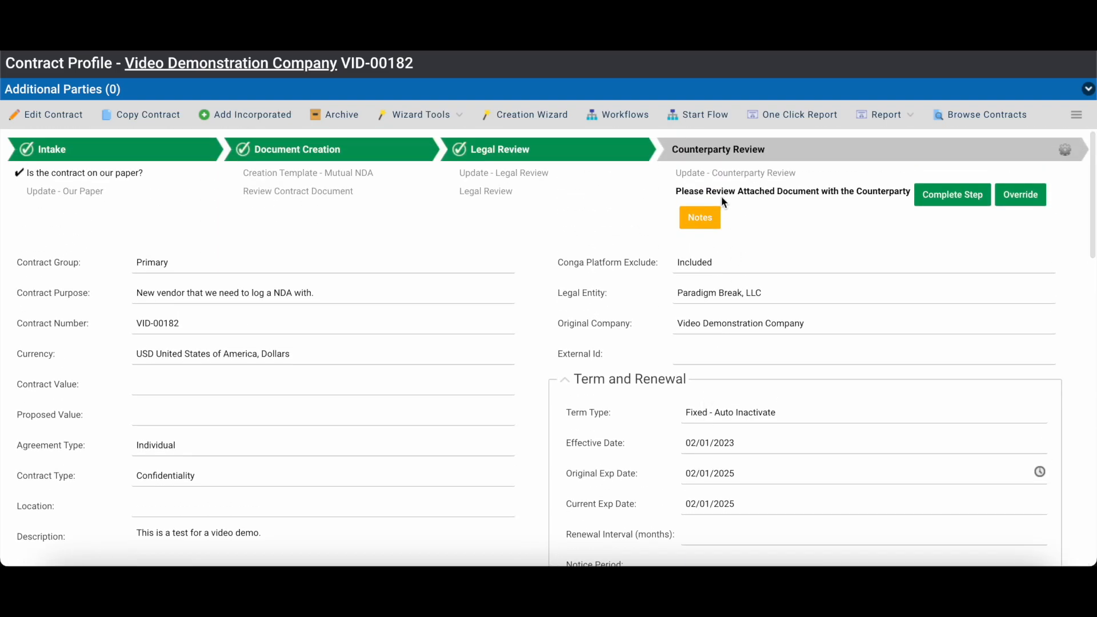
Finish Counterparty Review by answering No to further review, and complete the Is Document Ready for eSignature step
left_click(948, 202)
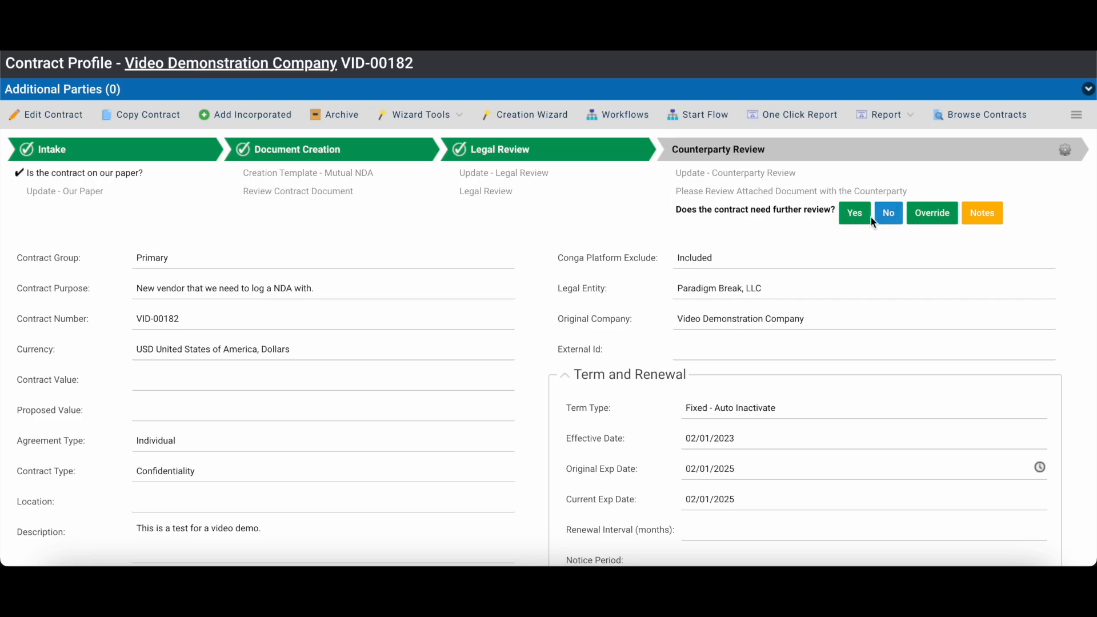
left_click(895, 222)
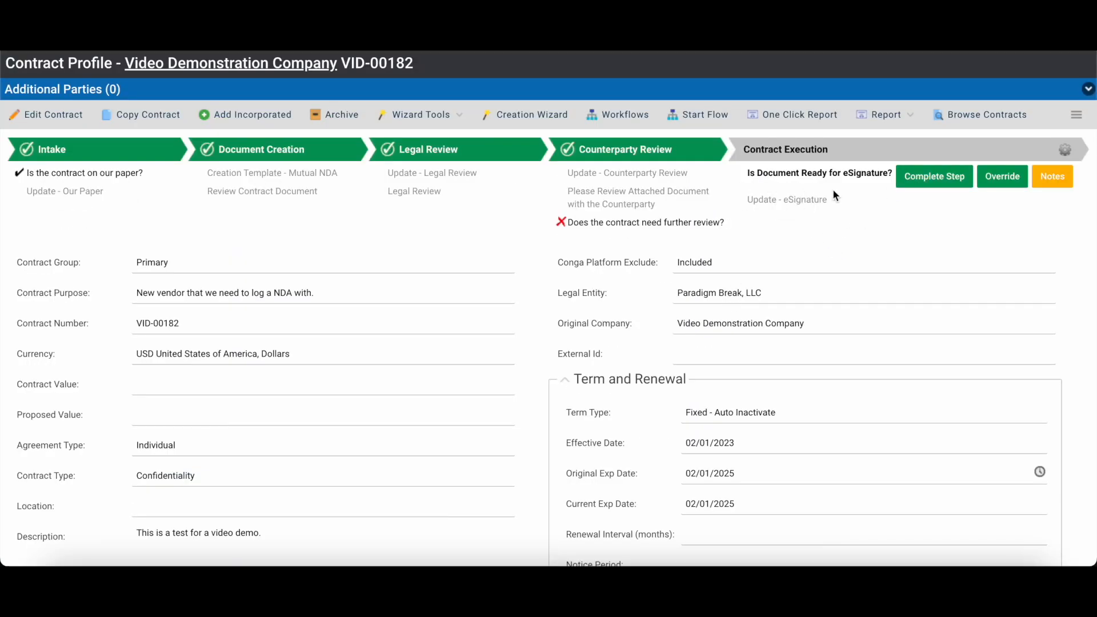
left_click(931, 186)
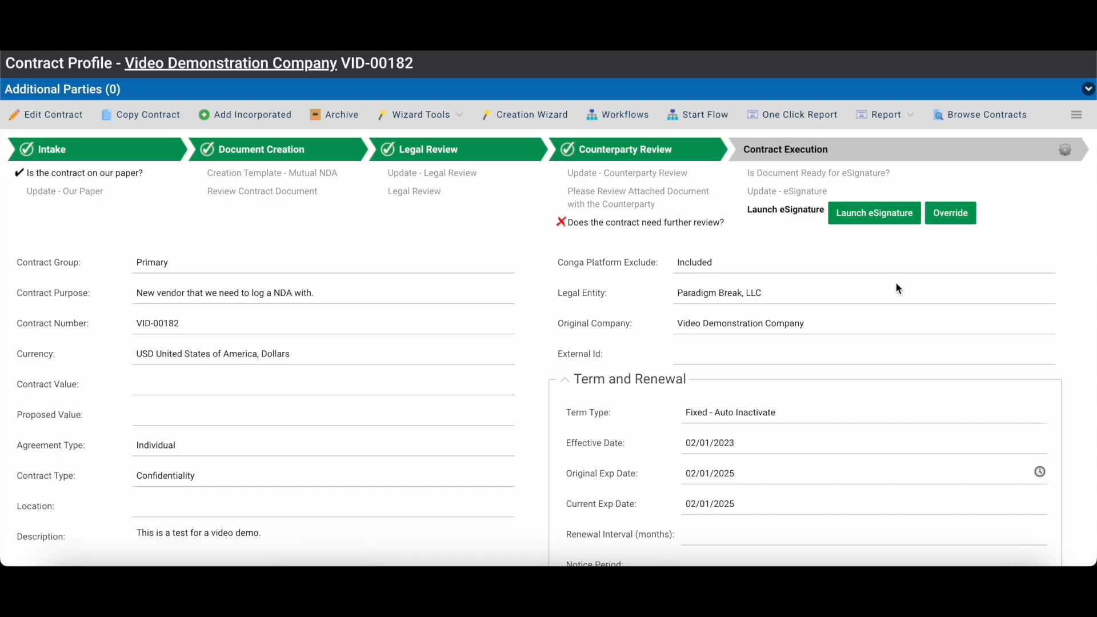
Examine the contract profile's status, agreement type, contract type and other details before launching eSignature
scroll(880, 283, "down", 5)
scroll(881, 291, "up", 4)
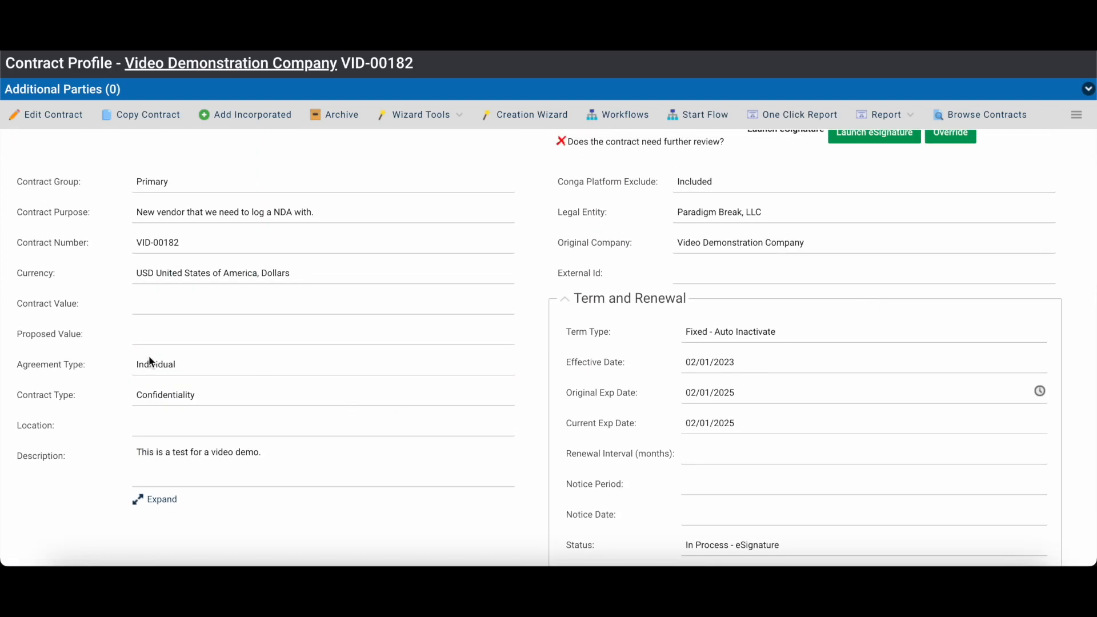
left_click_drag(144, 364, 210, 379)
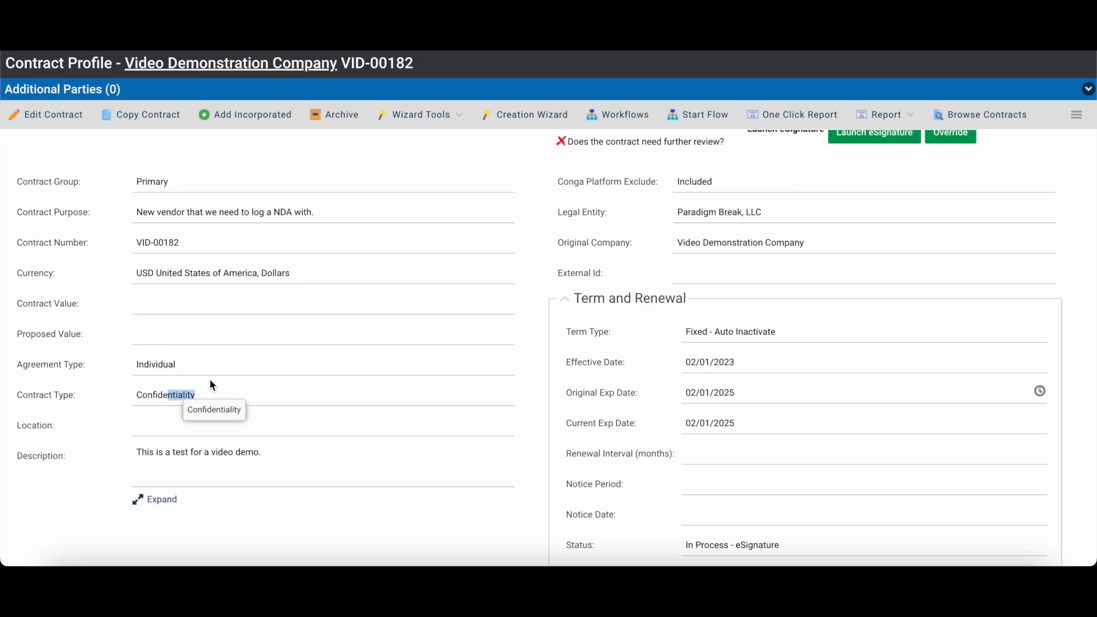
scroll(210, 379, "up", 1)
left_click_drag(194, 276, 245, 276)
left_click(241, 369)
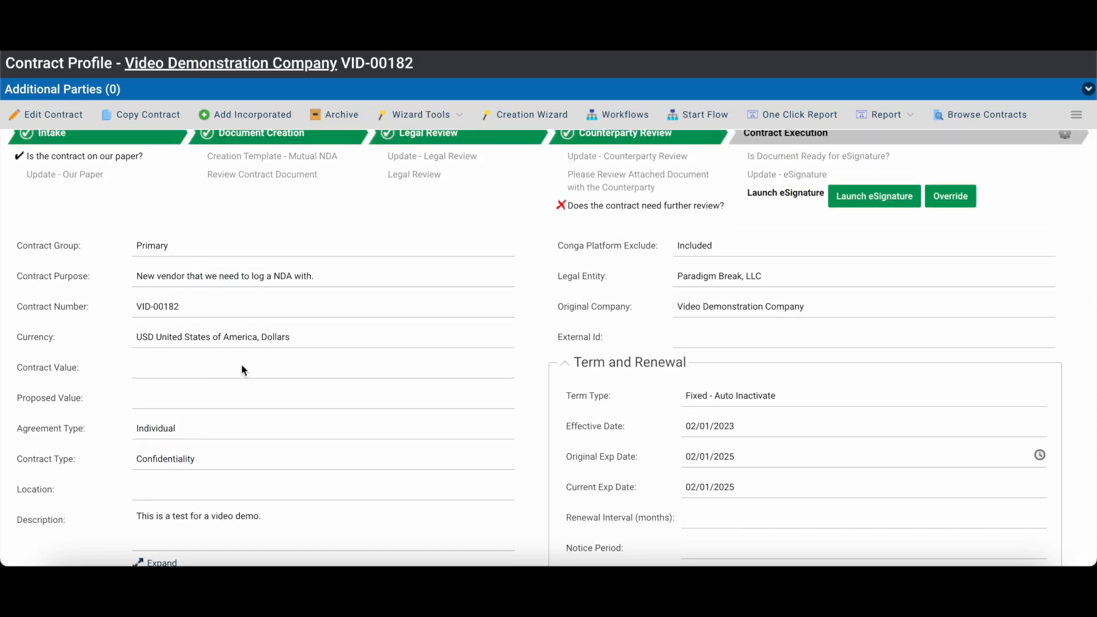
scroll(237, 368, "up", 1)
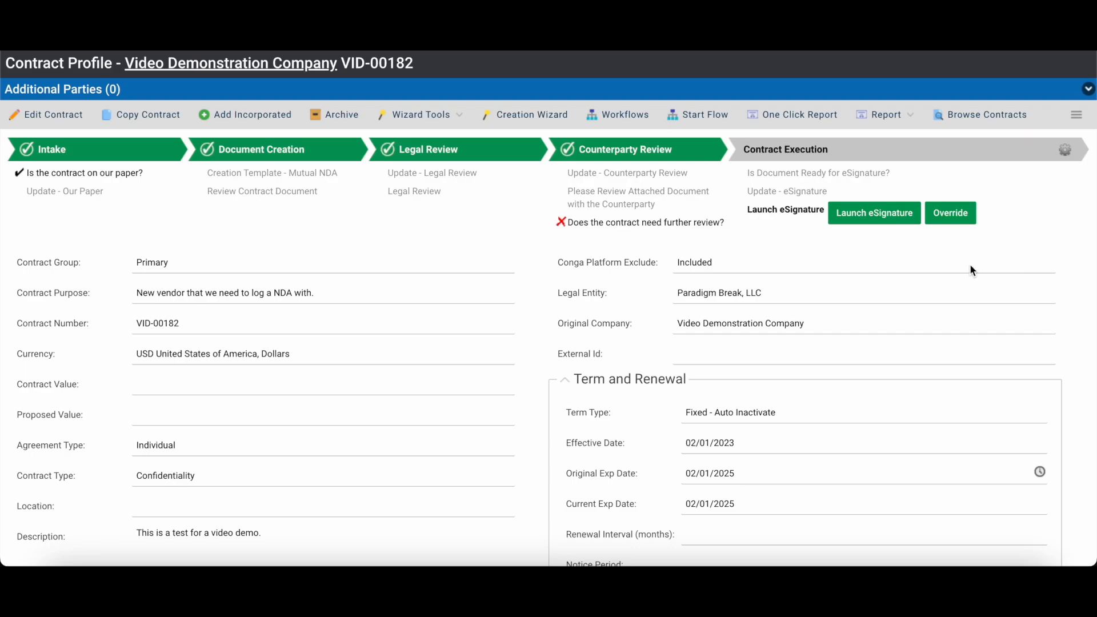
right_click(243, 64)
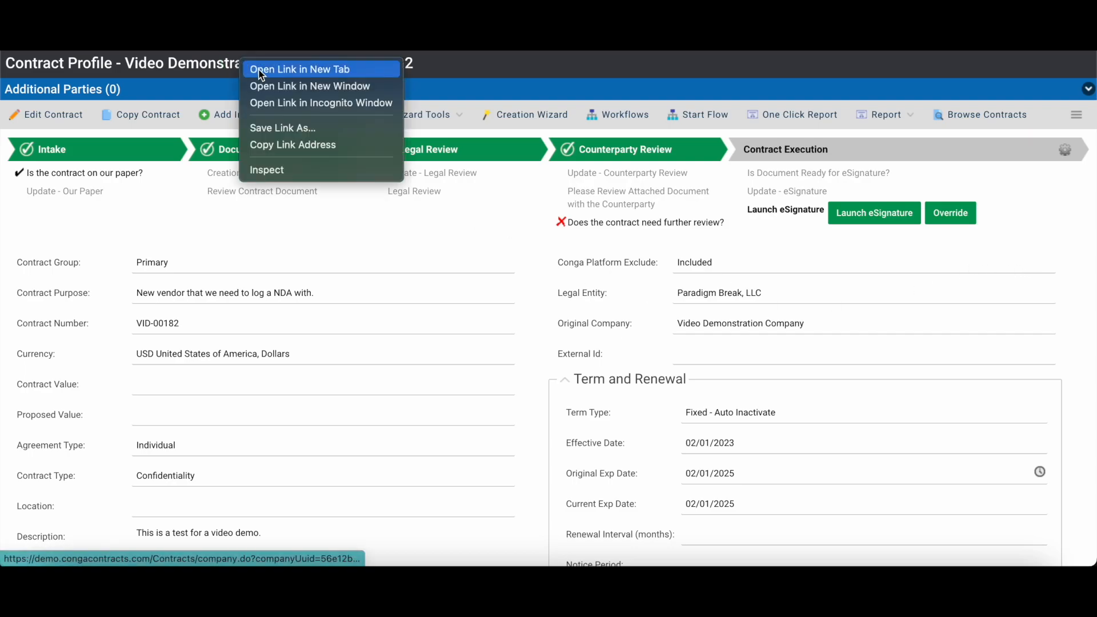
left_click(261, 69)
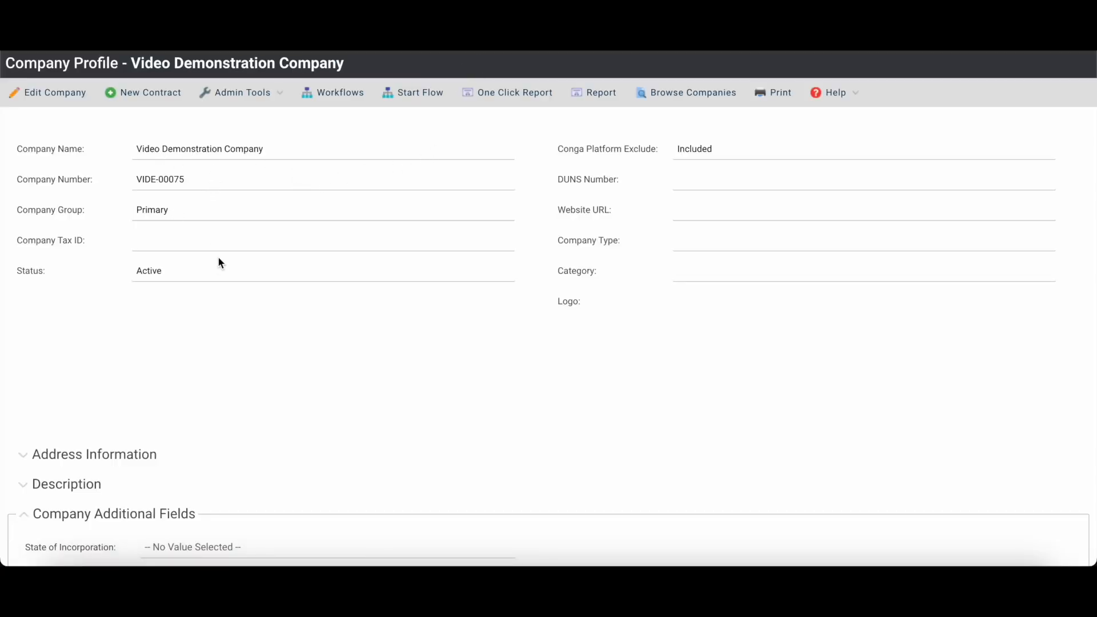
left_click(34, 455)
scroll(128, 341, "down", 4)
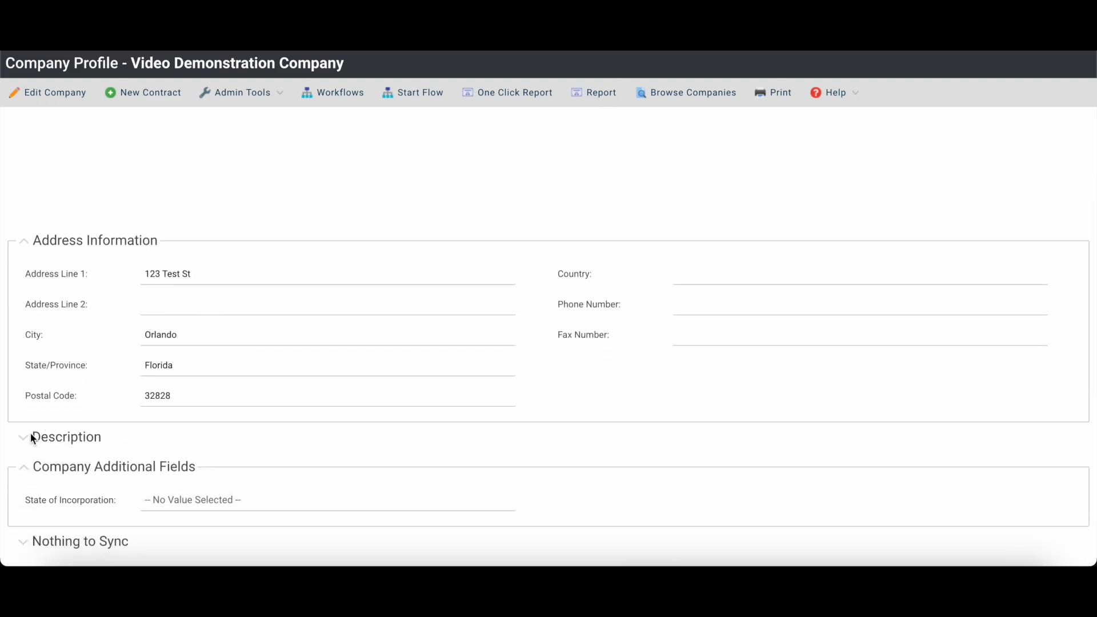
left_click(28, 440)
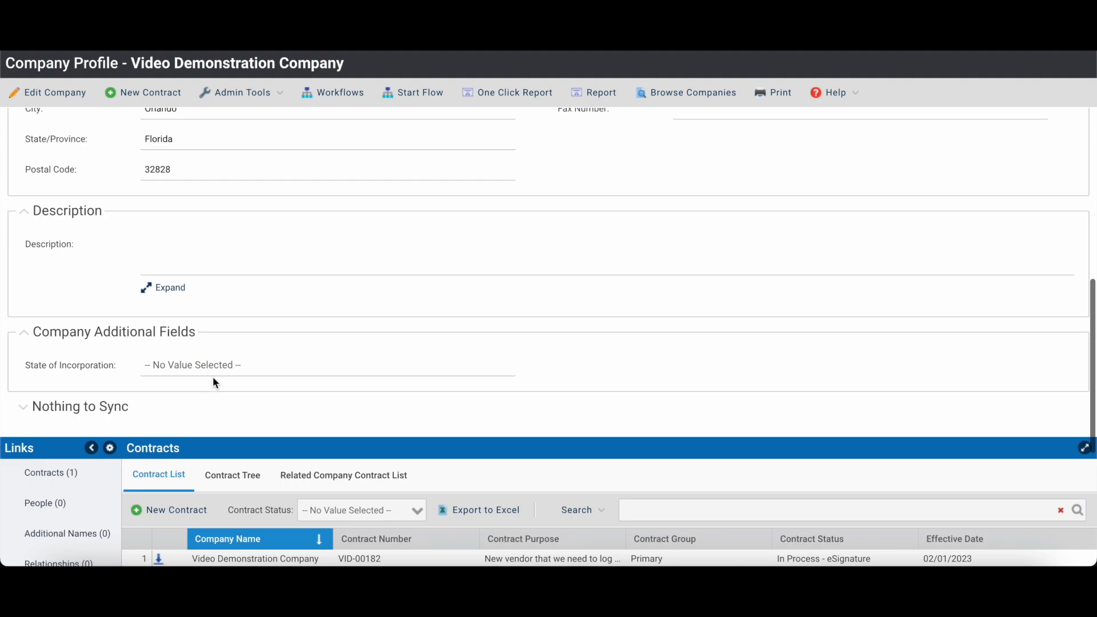
scroll(208, 370, "up", 5)
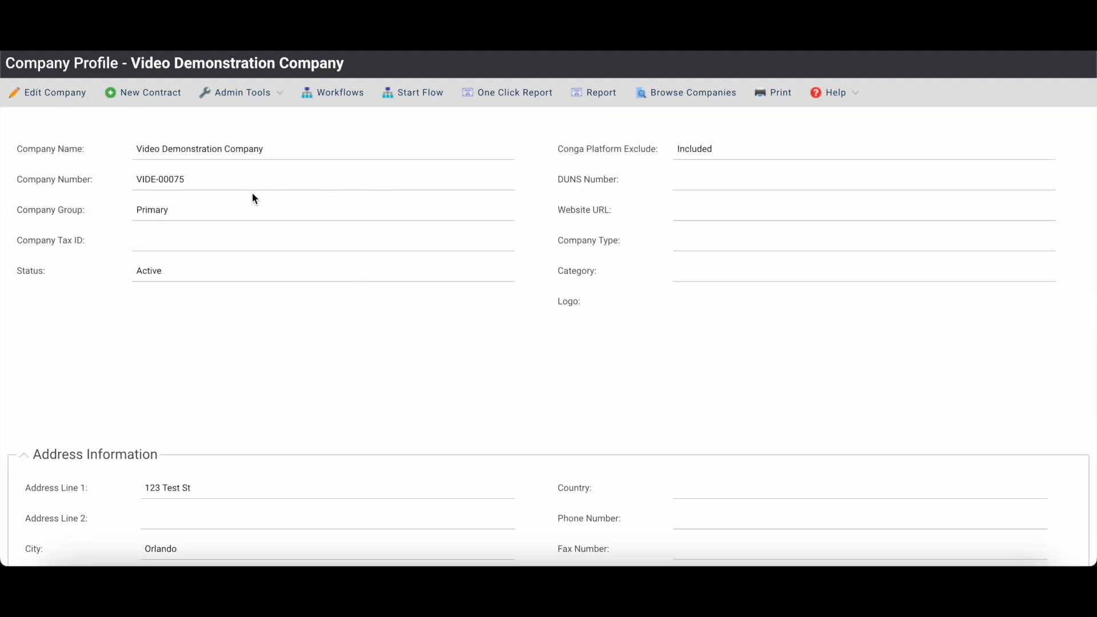
scroll(255, 198, "down", 3)
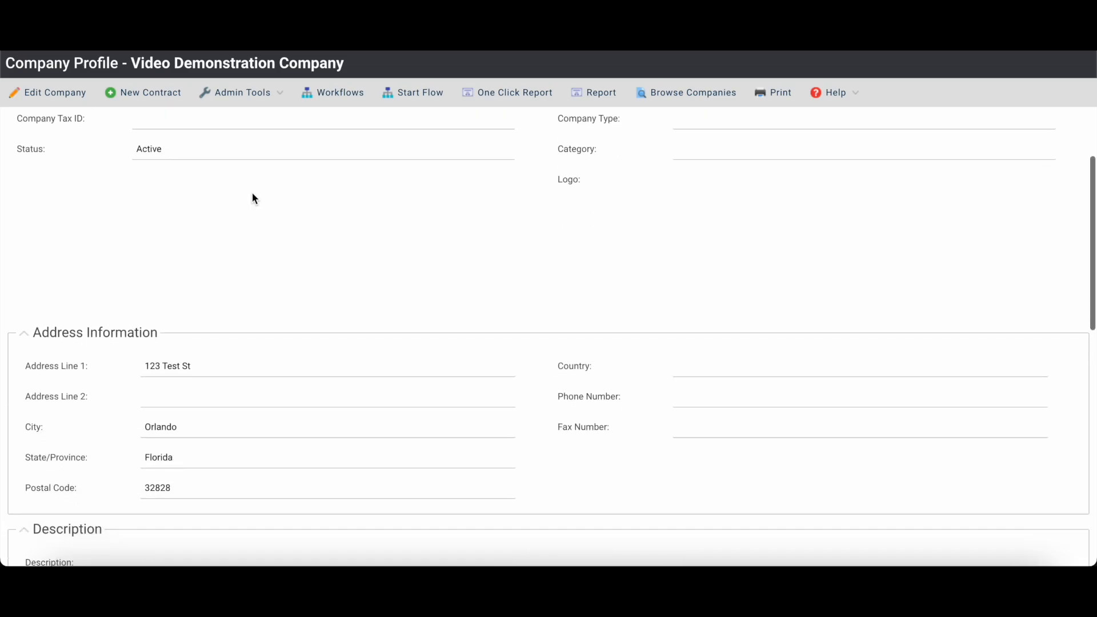
scroll(244, 306, "up", 3)
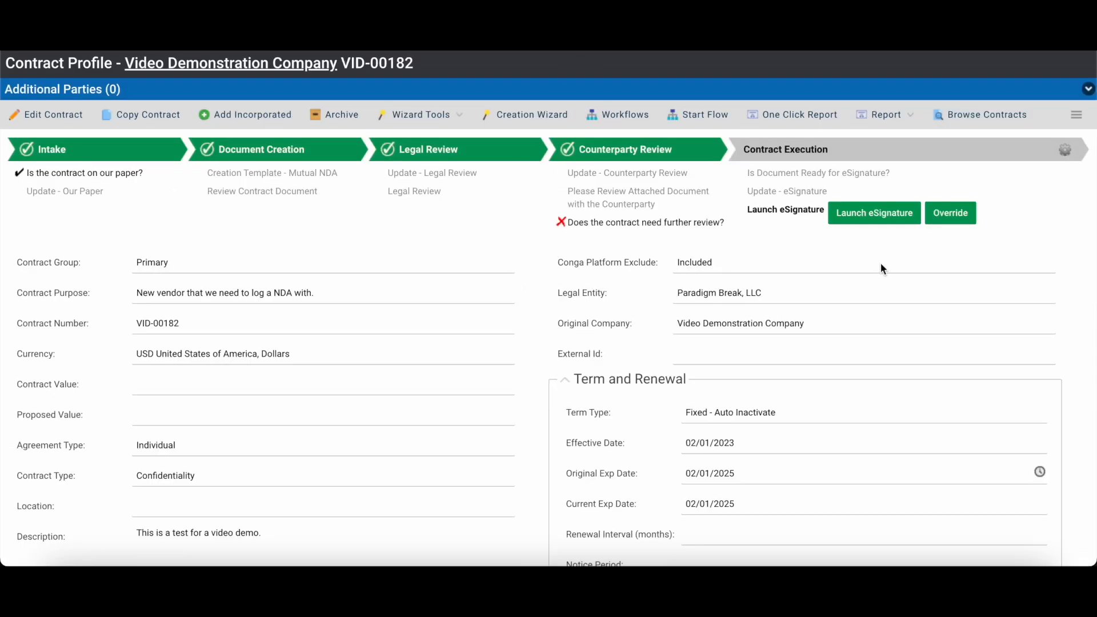
Launch eSignature for the contract with the Mutual NDA draft as the package document, keeping the existing recipient and default package settings
left_click(873, 217)
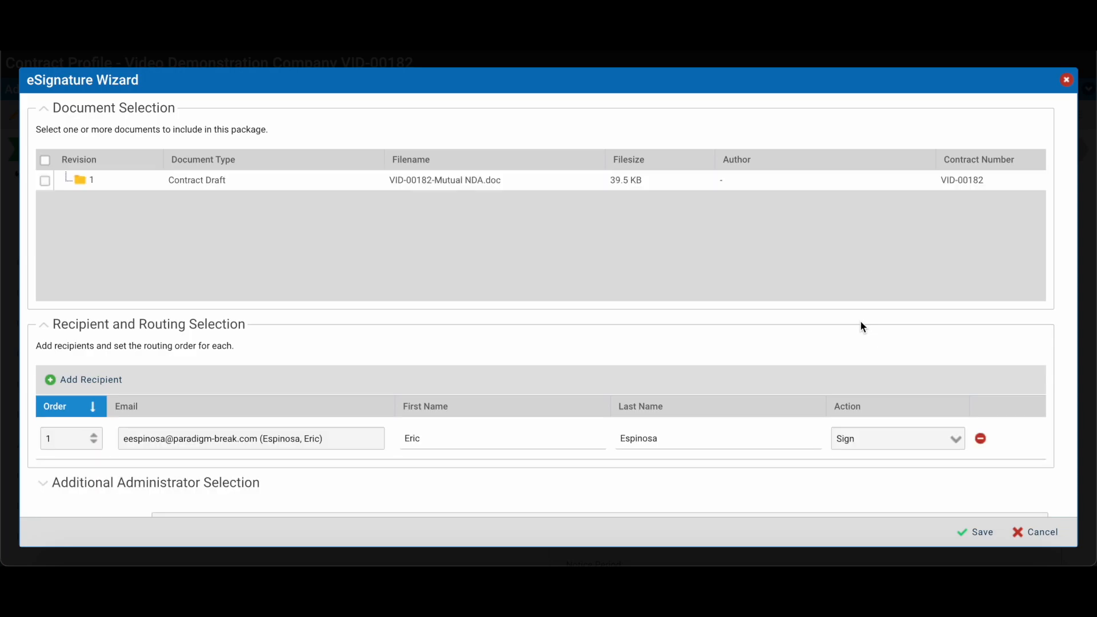
left_click(45, 180)
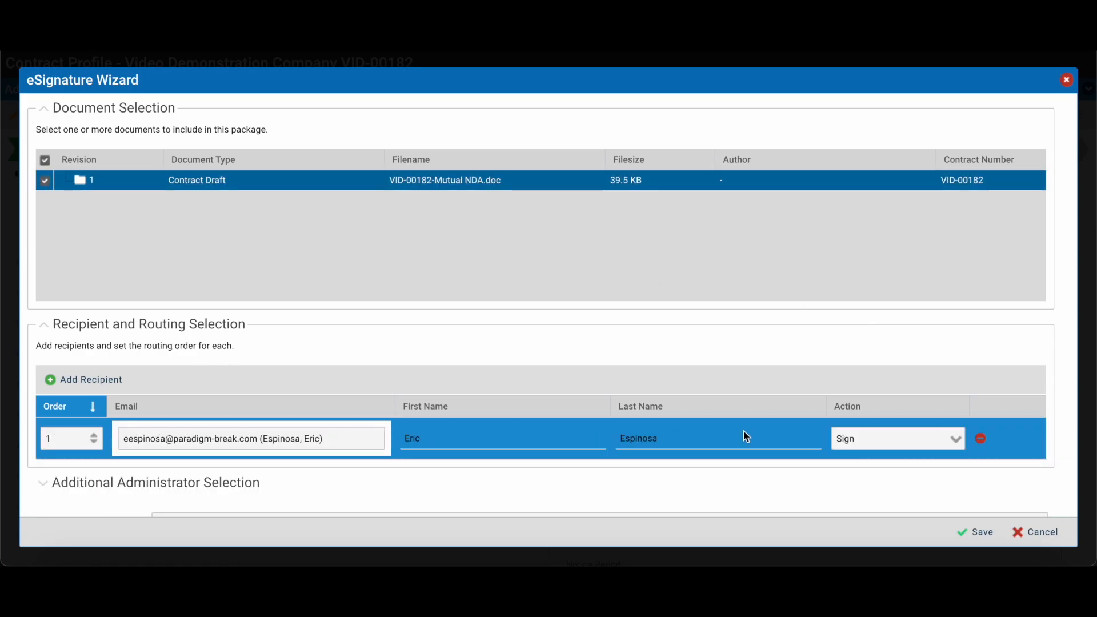
scroll(614, 359, "down", 5)
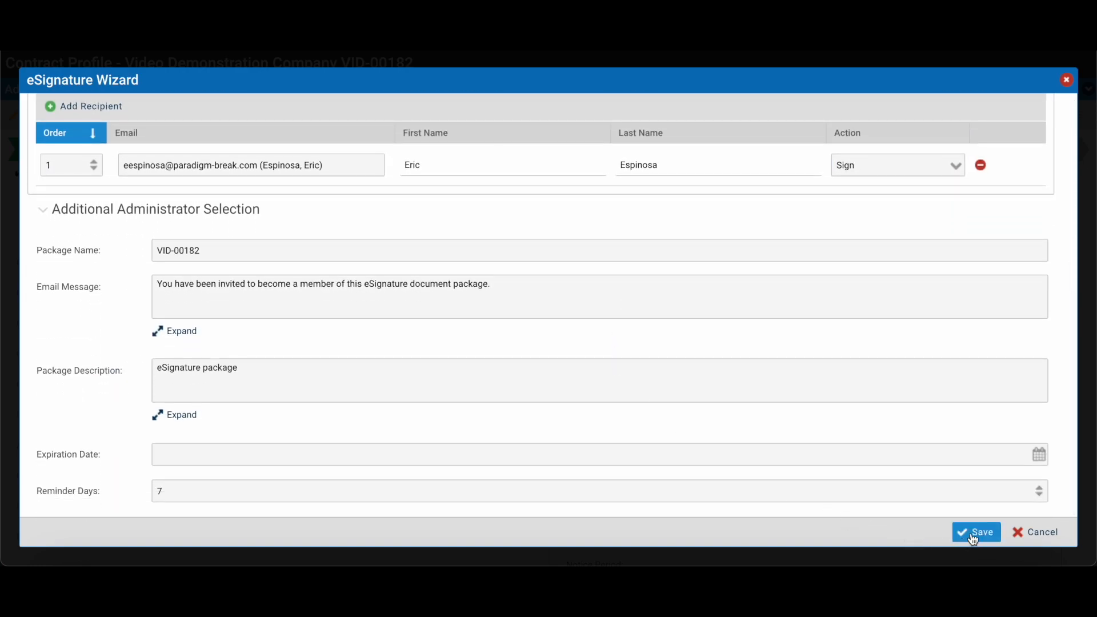
left_click(976, 532)
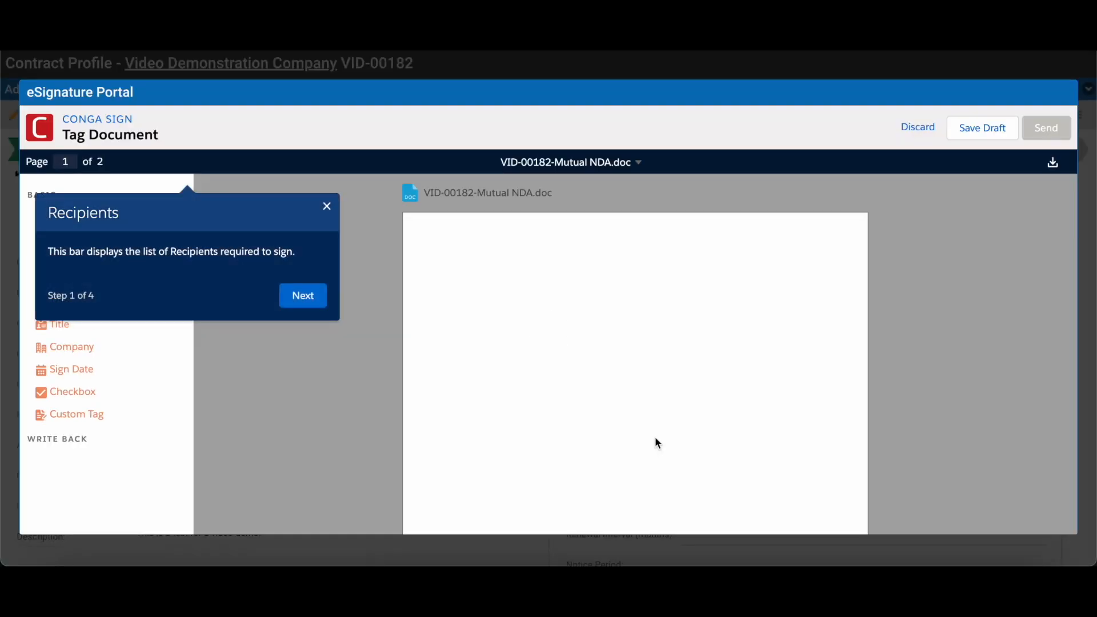
Finish the tagging tour, place a Signature tag on the Video Demonstration Company's By line on page 2, and send the document
left_click(294, 301)
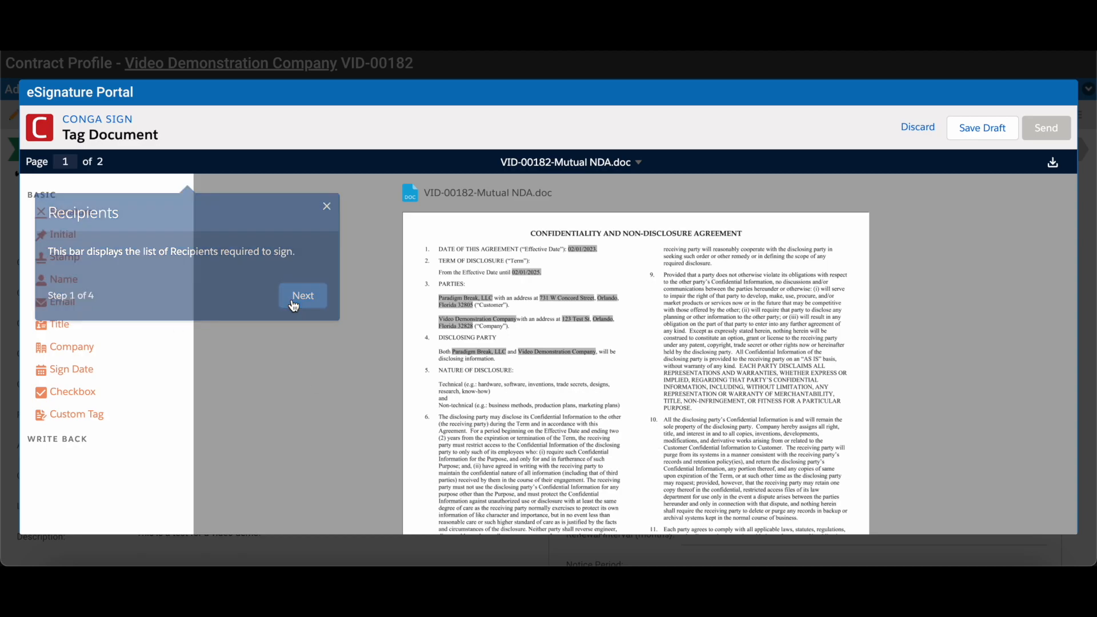
left_click(401, 322)
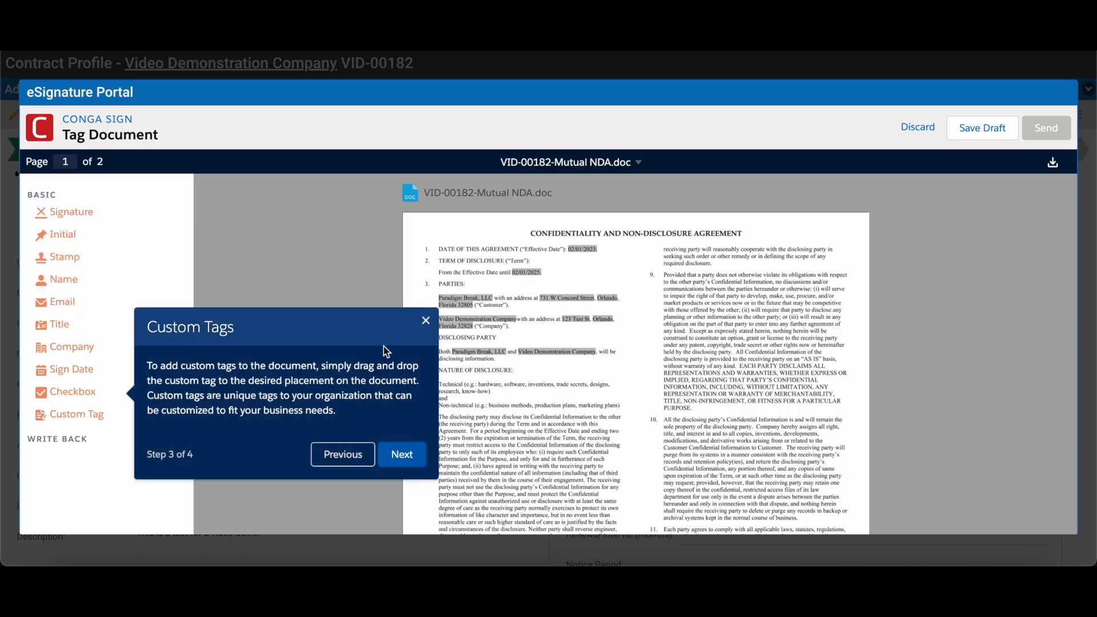
left_click(403, 455)
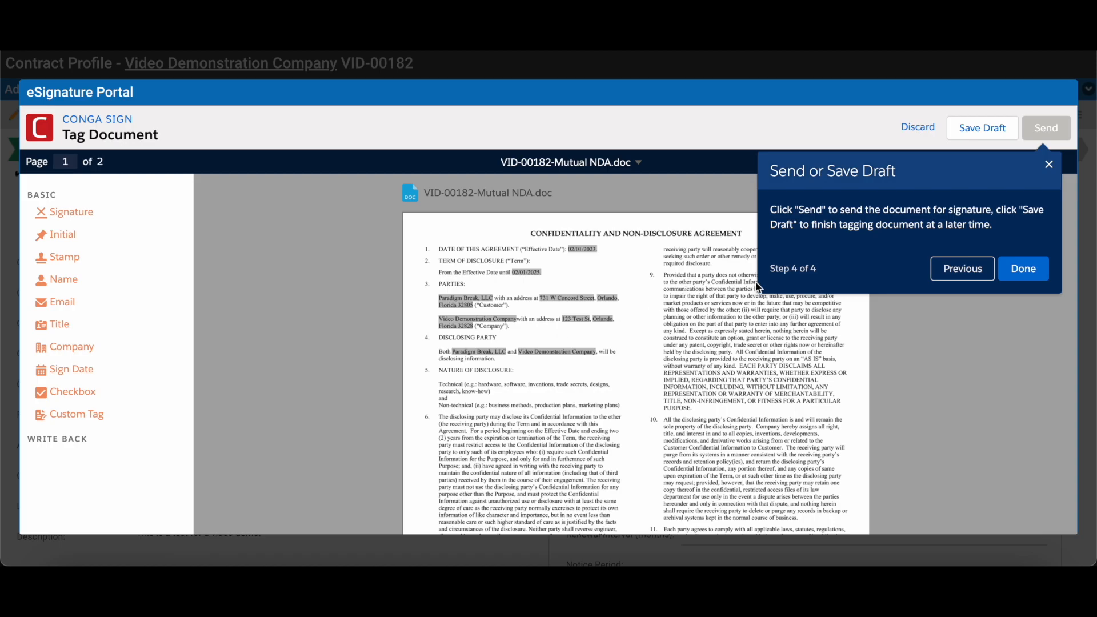
left_click(1021, 270)
scroll(743, 280, "down", 5)
scroll(729, 281, "down", 8)
scroll(729, 280, "up", 2)
left_click_drag(49, 214, 681, 276)
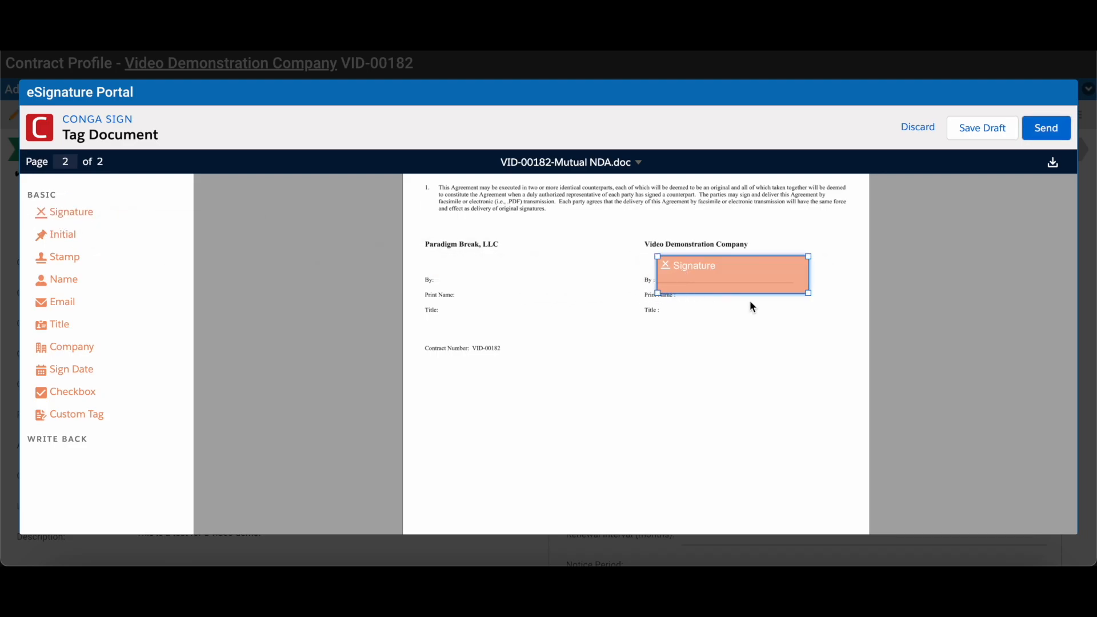
left_click(1046, 128)
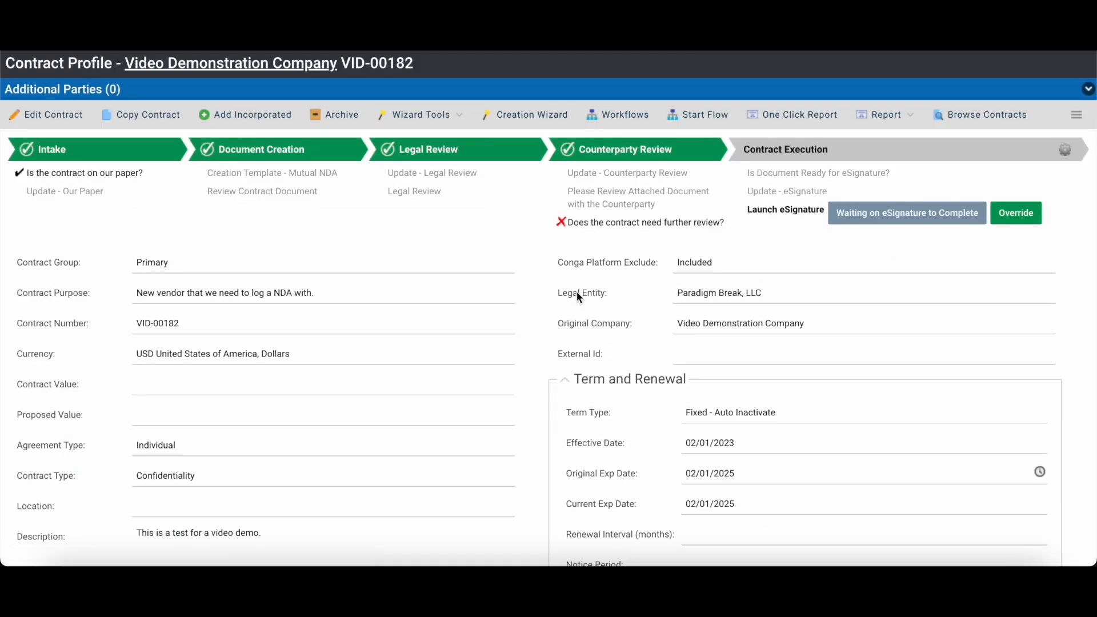
Switch to Outlook, follow the sign link in the Electronic Signature Request email, choose to sign, and agree to the electronic record disclosure
left_click(184, 40)
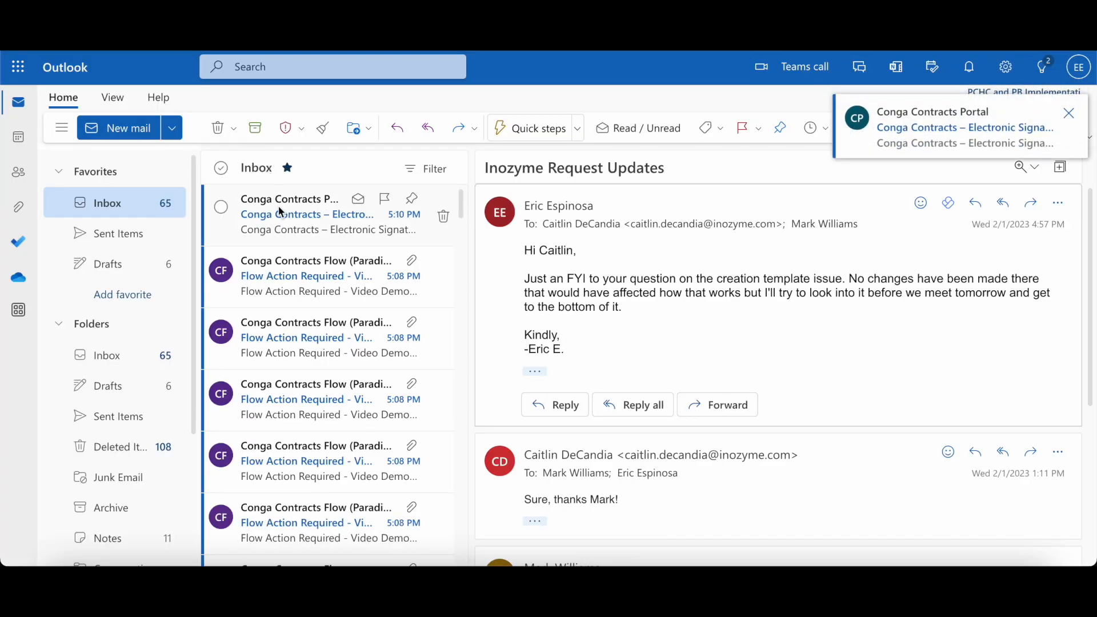
left_click(278, 214)
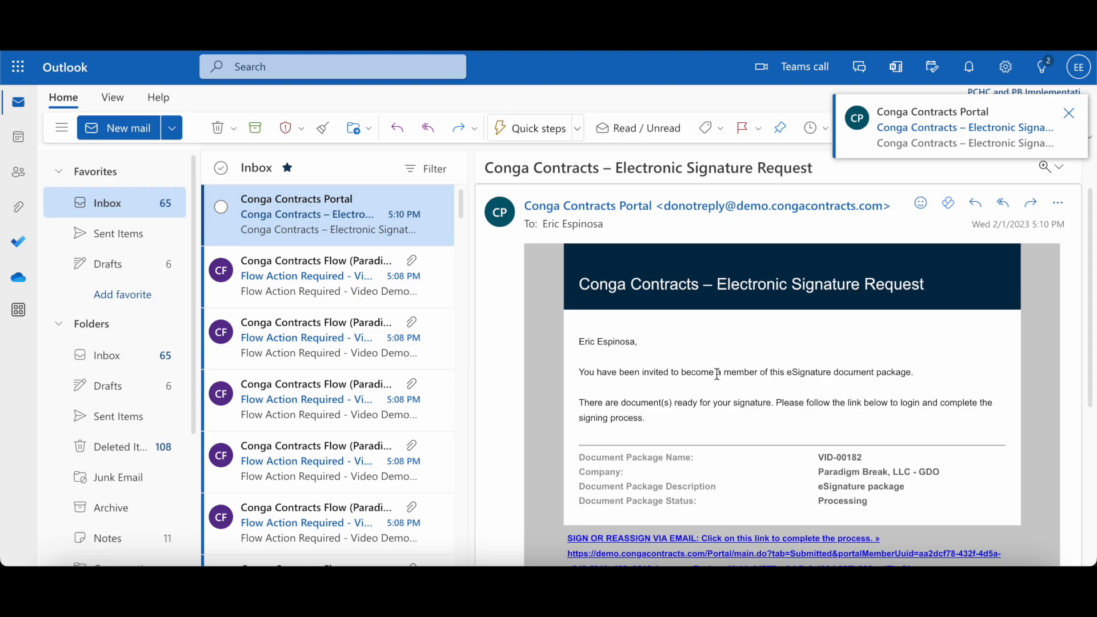
scroll(721, 372, "down", 2)
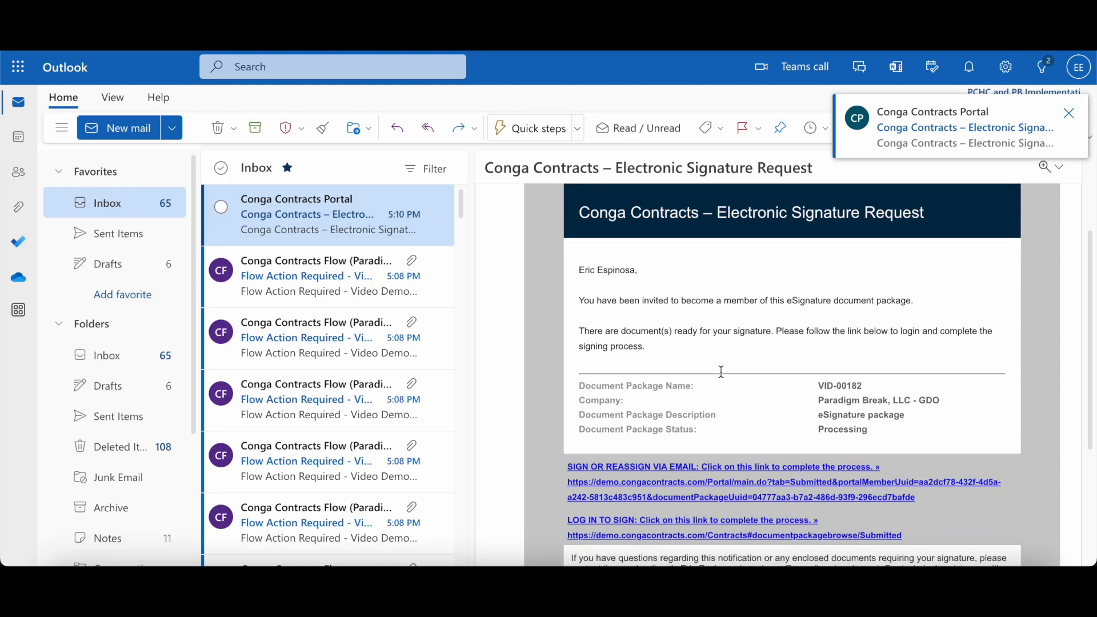
left_click(645, 468)
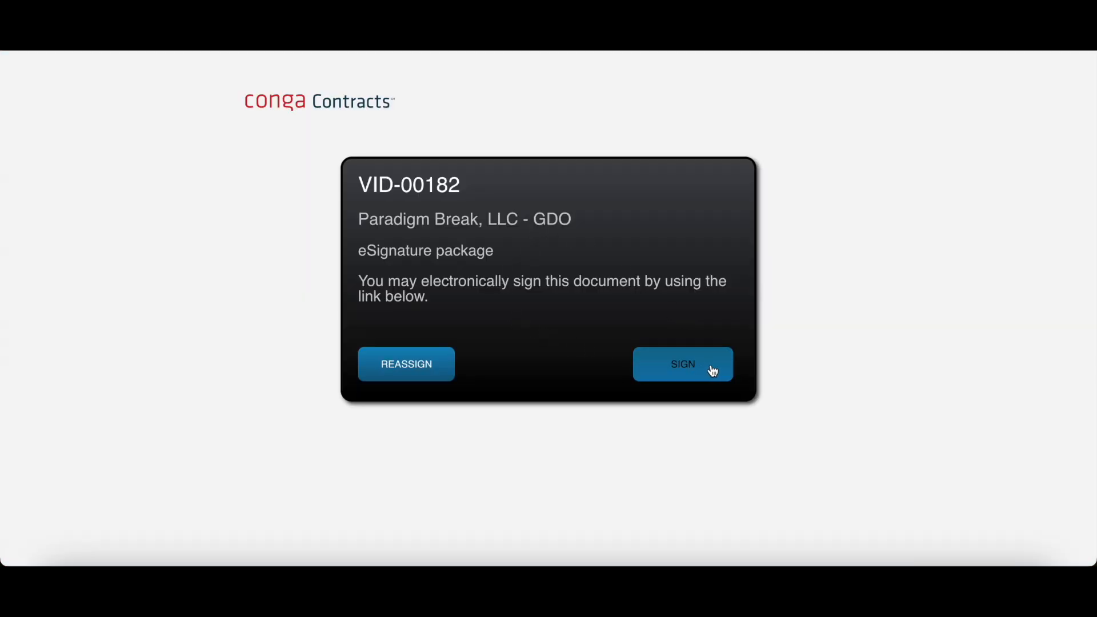
left_click(713, 372)
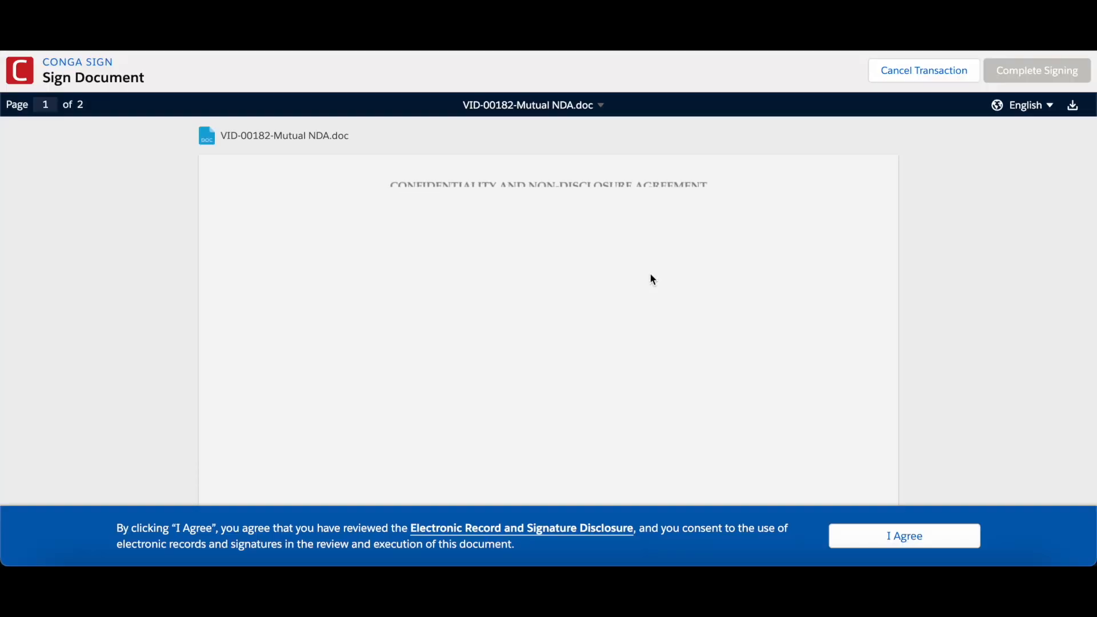
left_click(898, 537)
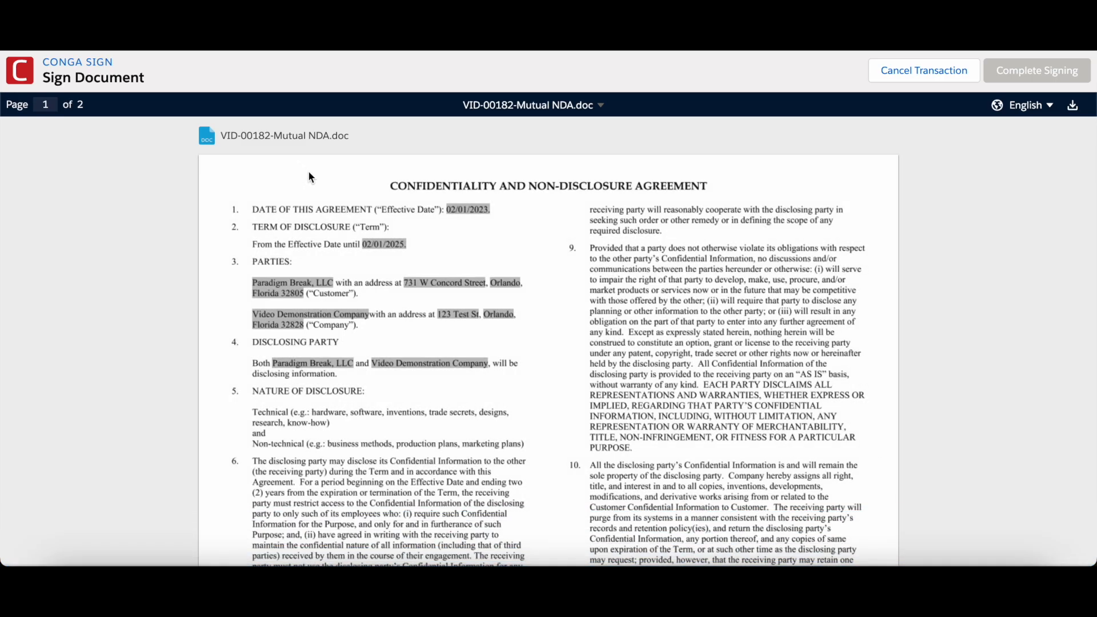
Sign the Video Demonstration Company's signature field on page 2 with the default signature style and complete the signing
scroll(532, 320, "down", 20)
scroll(493, 284, "down", 3)
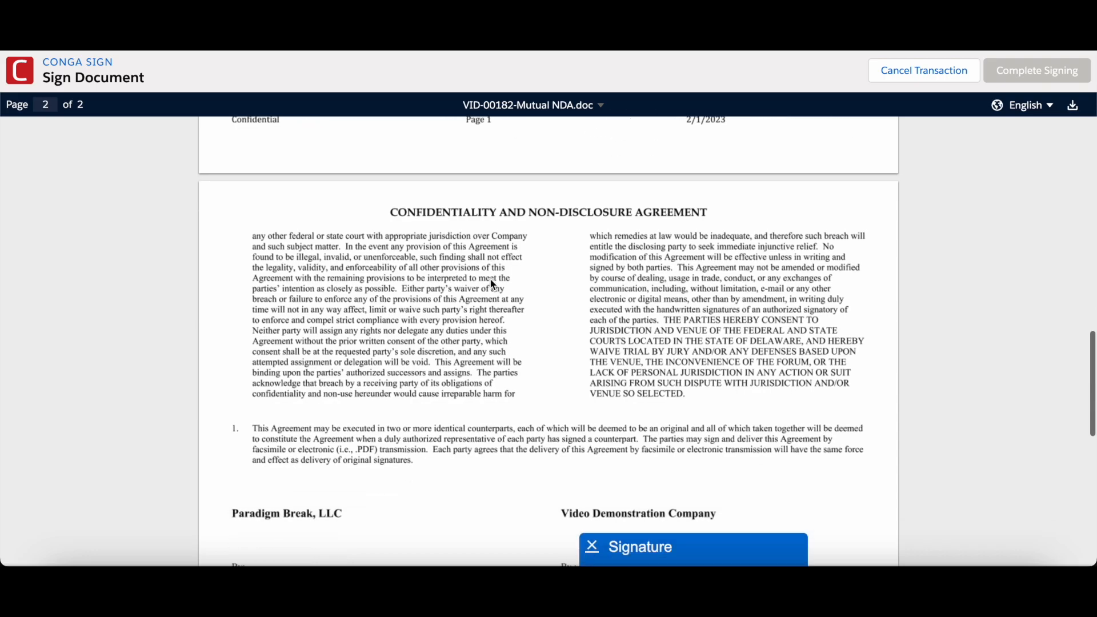
left_click(625, 348)
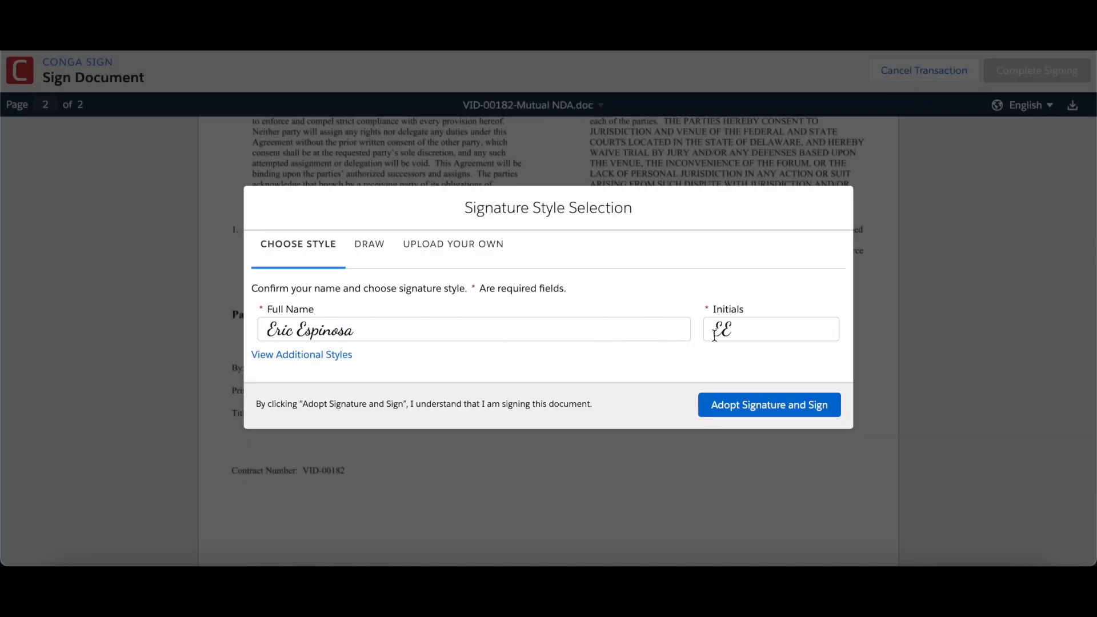
left_click(742, 407)
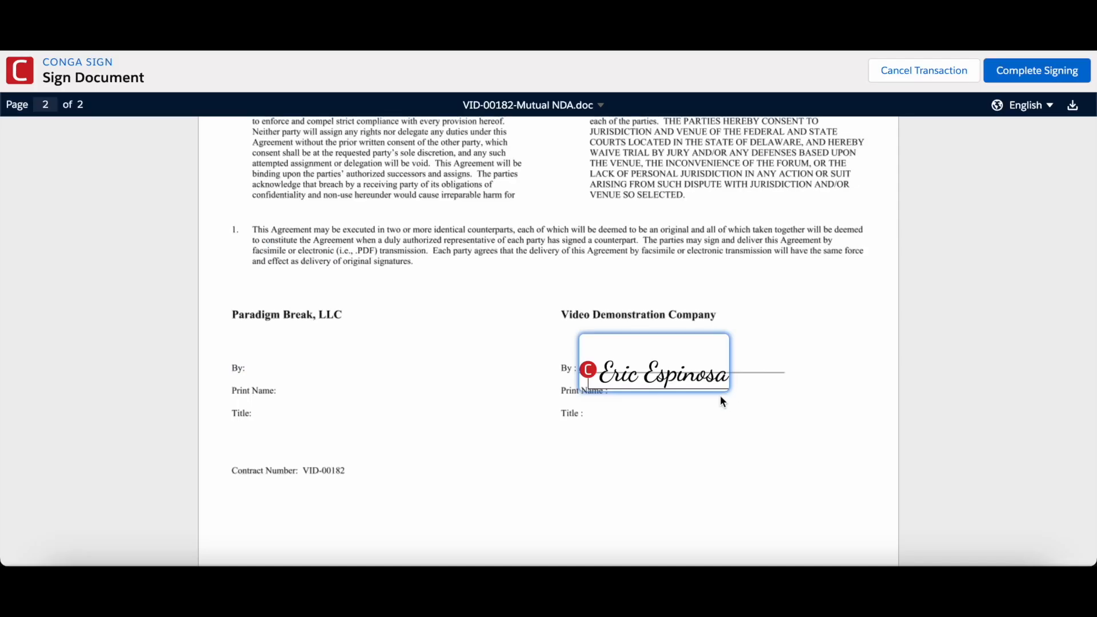
left_click(669, 355)
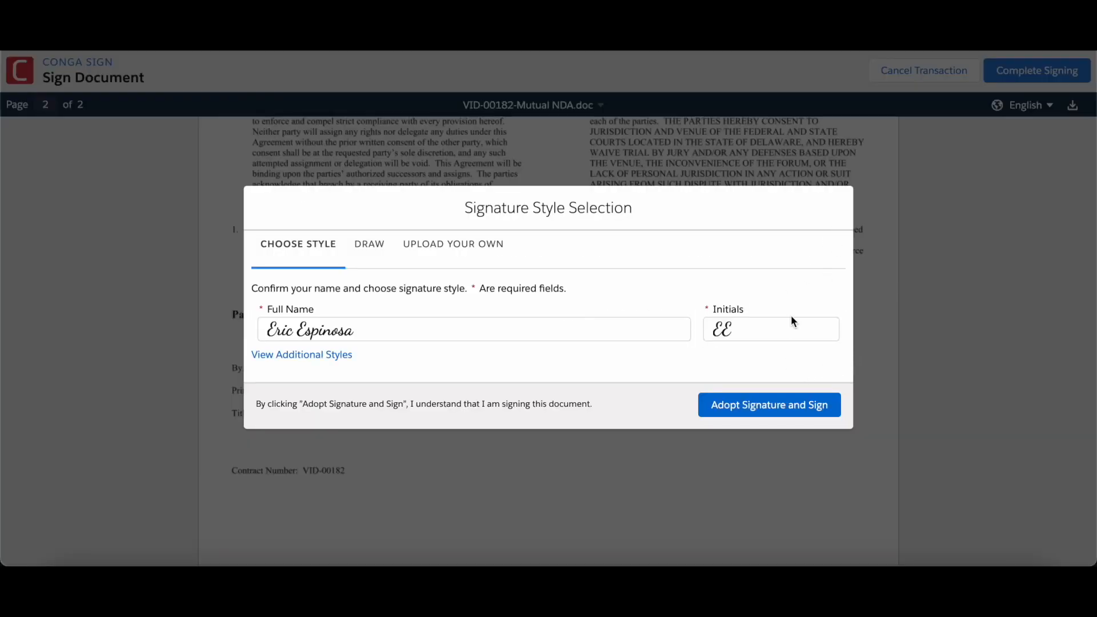
left_click(769, 405)
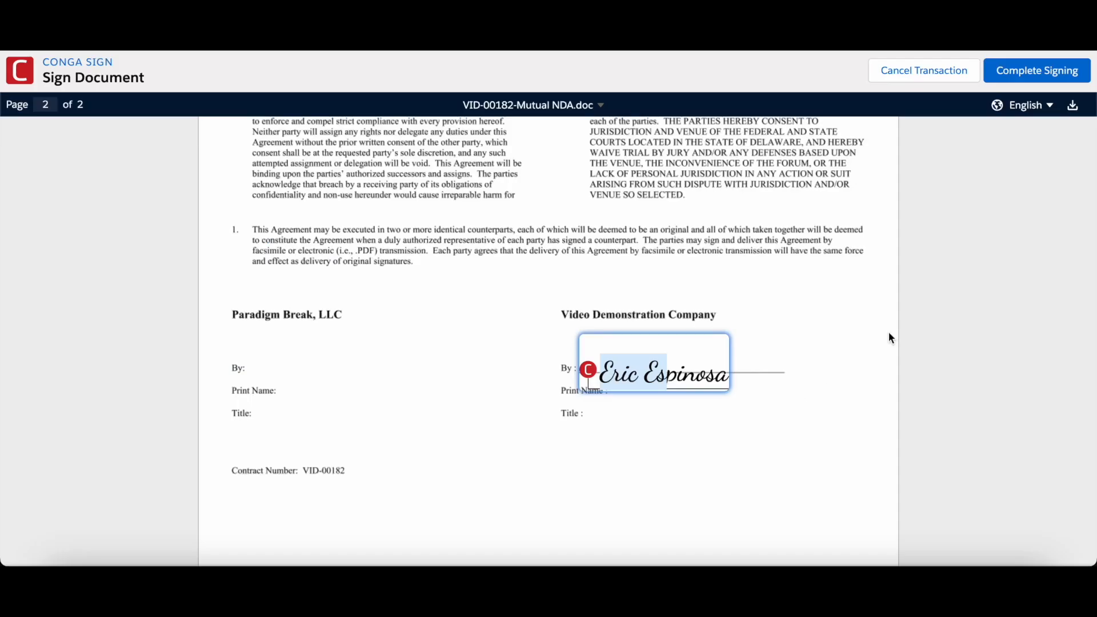
left_click(1027, 67)
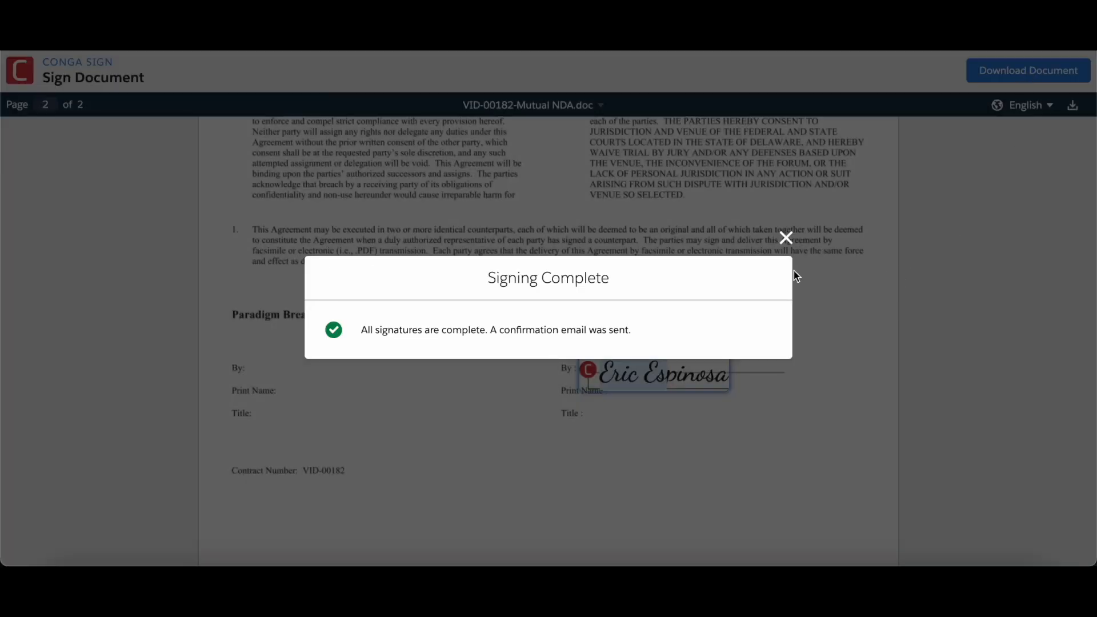
left_click(787, 239)
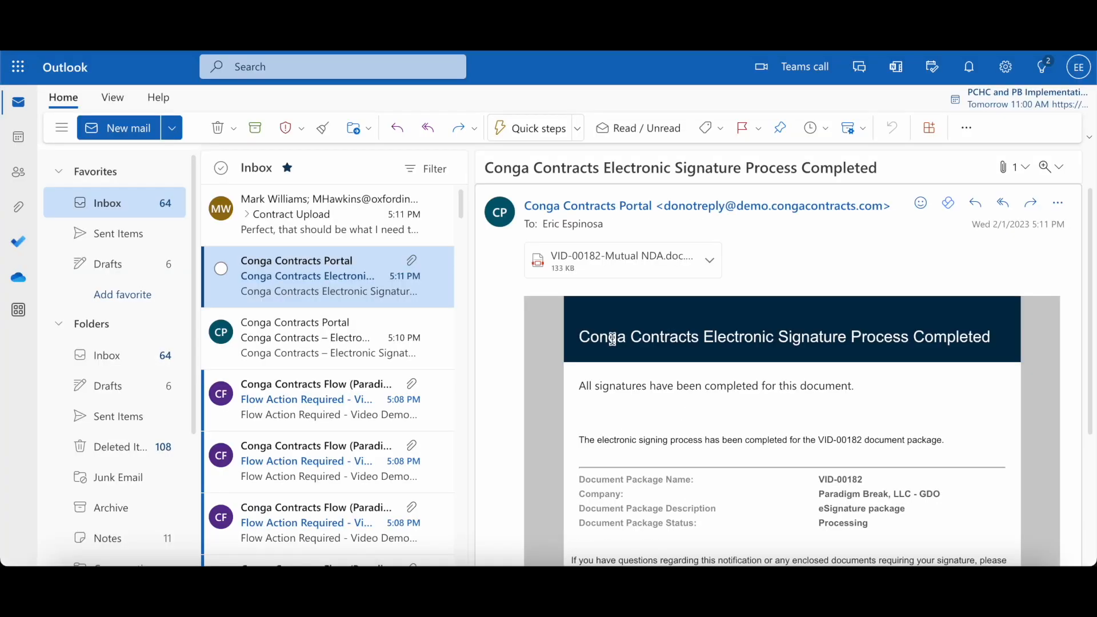
Review the Electronic Signature Process Completed email in Outlook and check the signature page of its attached signed Mutual NDA PDF
scroll(615, 344, "down", 3)
scroll(614, 344, "up", 2)
scroll(615, 320, "up", 1)
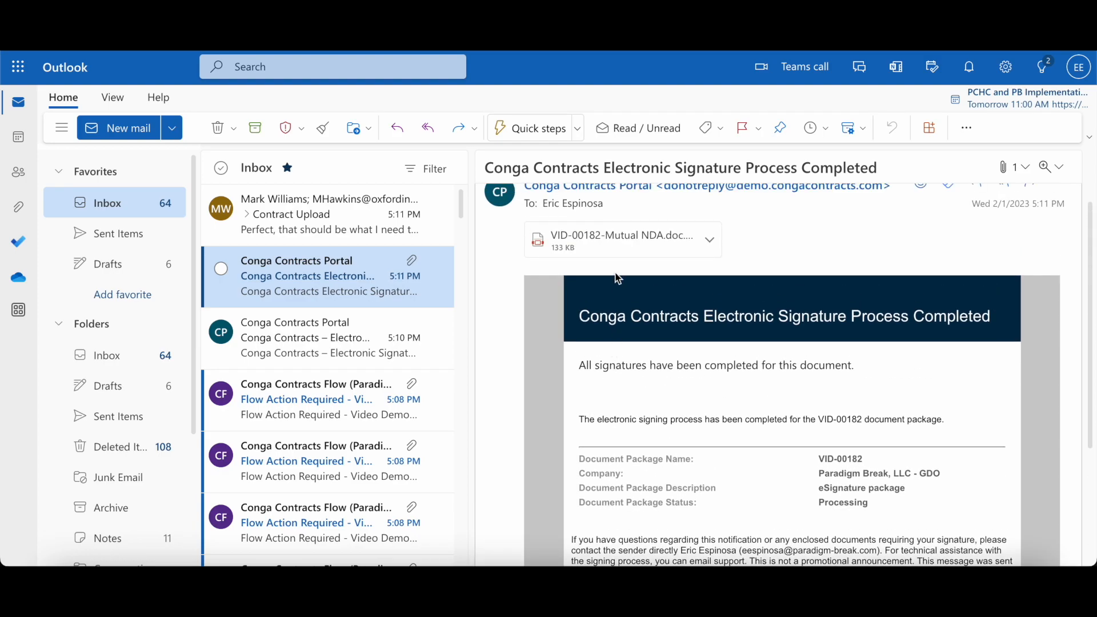
left_click(571, 238)
scroll(481, 316, "down", 20)
scroll(480, 321, "down", 3)
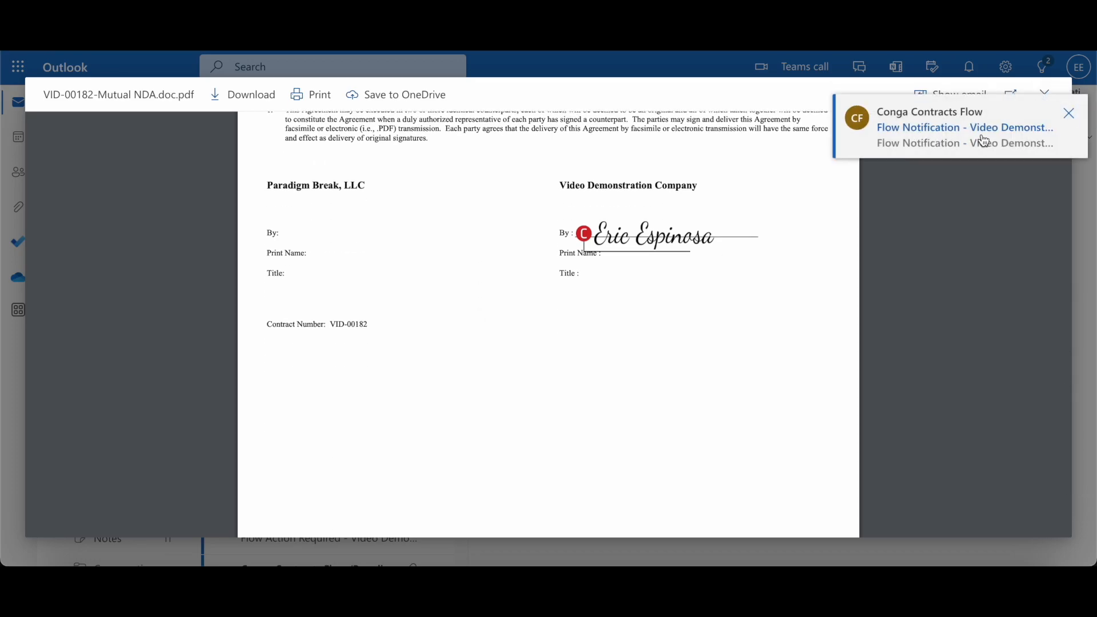
Read the flow notification email about the signed contract, and check the completed workflow on the contract profile in Conga Contracts
left_click(1044, 117)
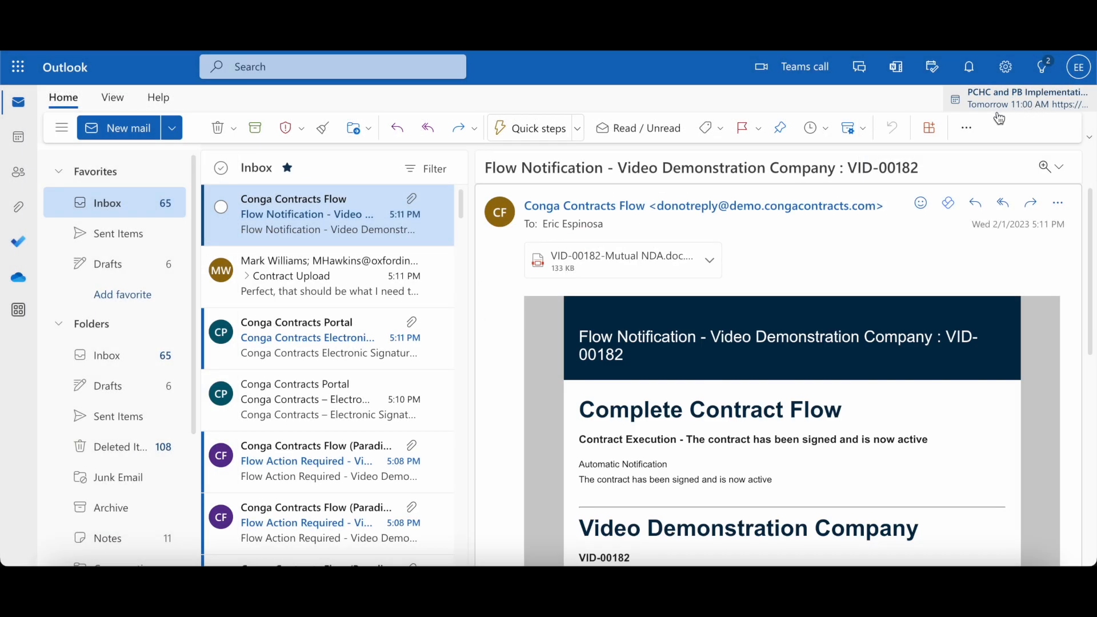
scroll(745, 410, "down", 3)
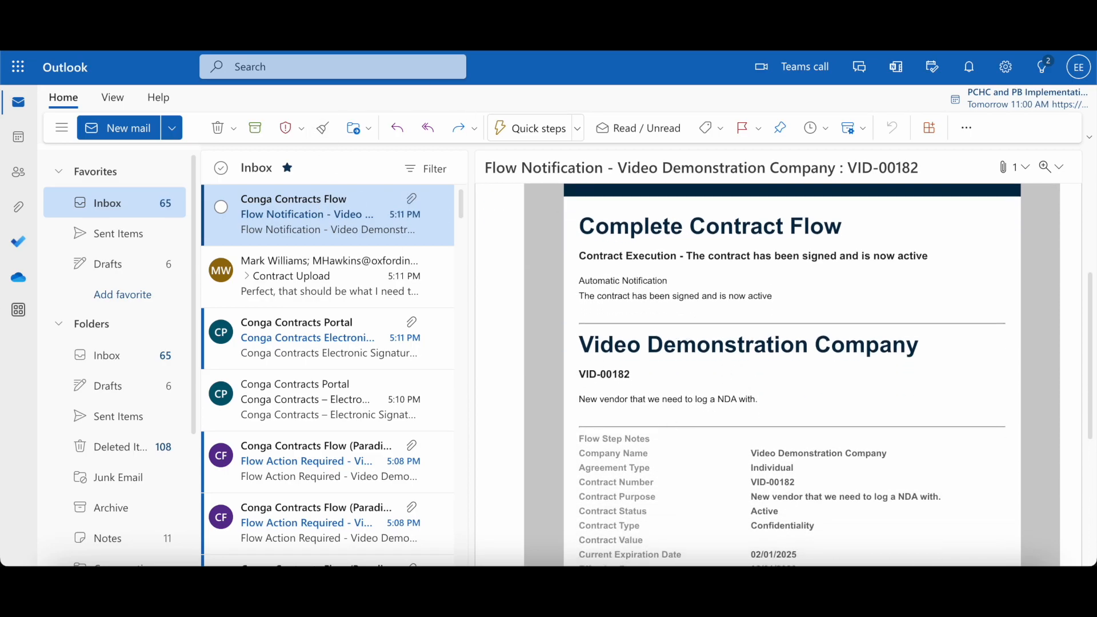
left_click_drag(580, 280, 772, 298)
scroll(798, 294, "up", 3)
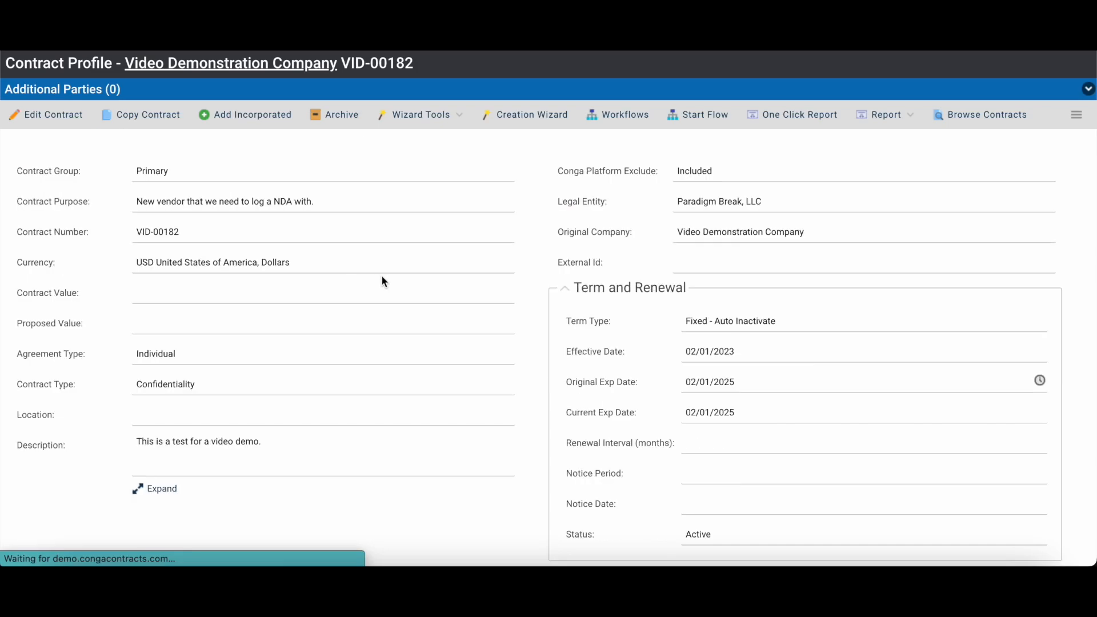
scroll(847, 309, "down", 2)
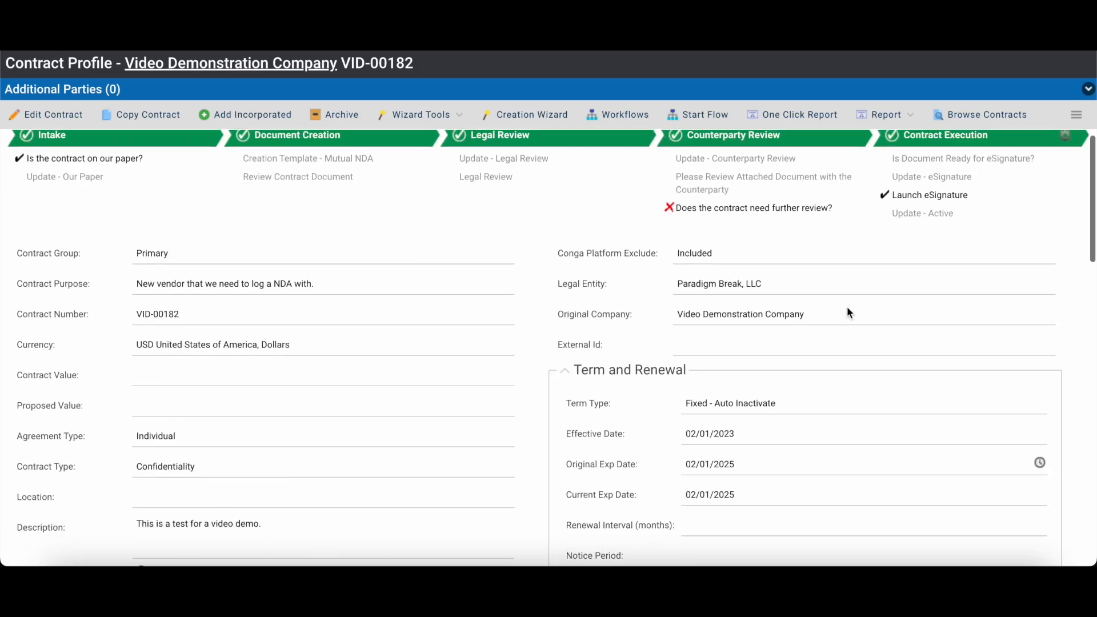
Check the contract's status in the Term and Renewal section of the contract profile
double_click(731, 523)
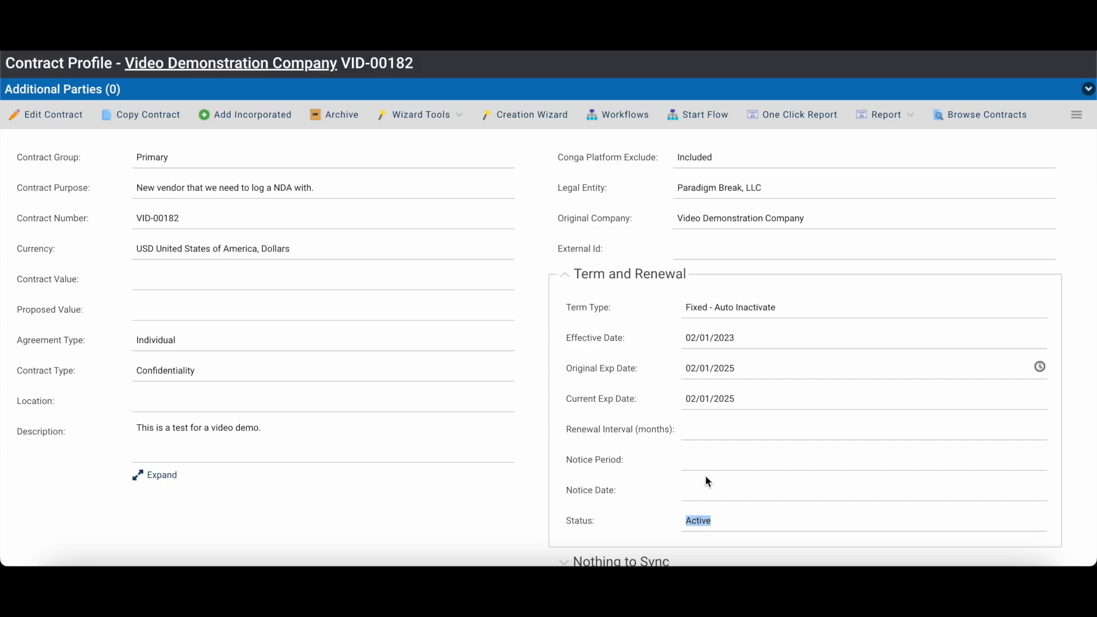
scroll(866, 300, "up", 2)
scroll(943, 226, "down", 17)
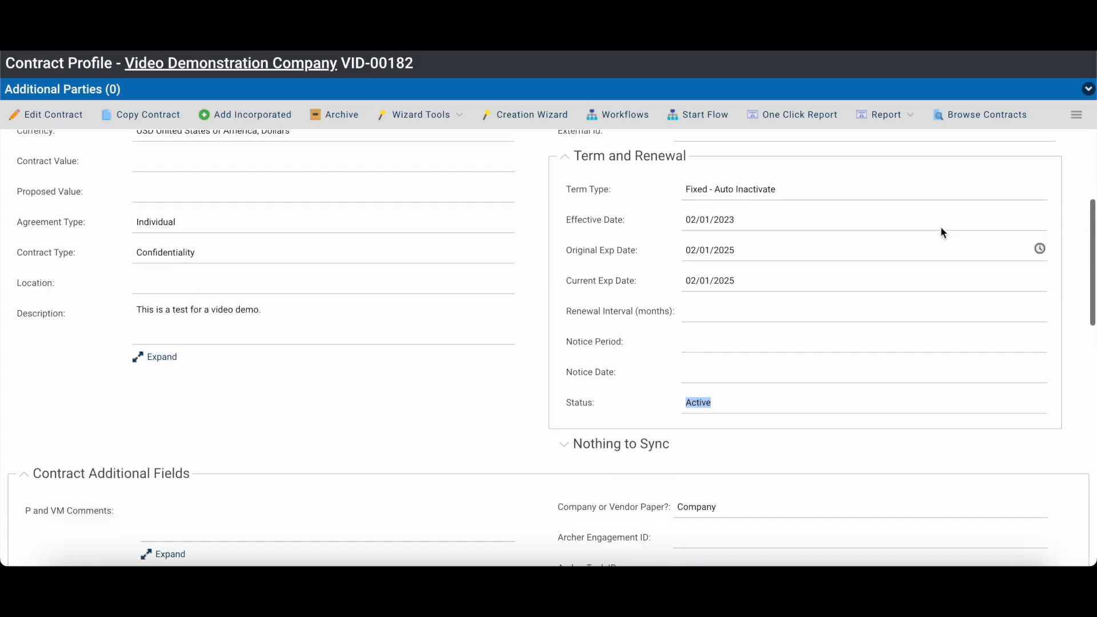
Open the executed Mutual NDA PDF record from the contract's documents and check its revisions
scroll(122, 302, "down", 1)
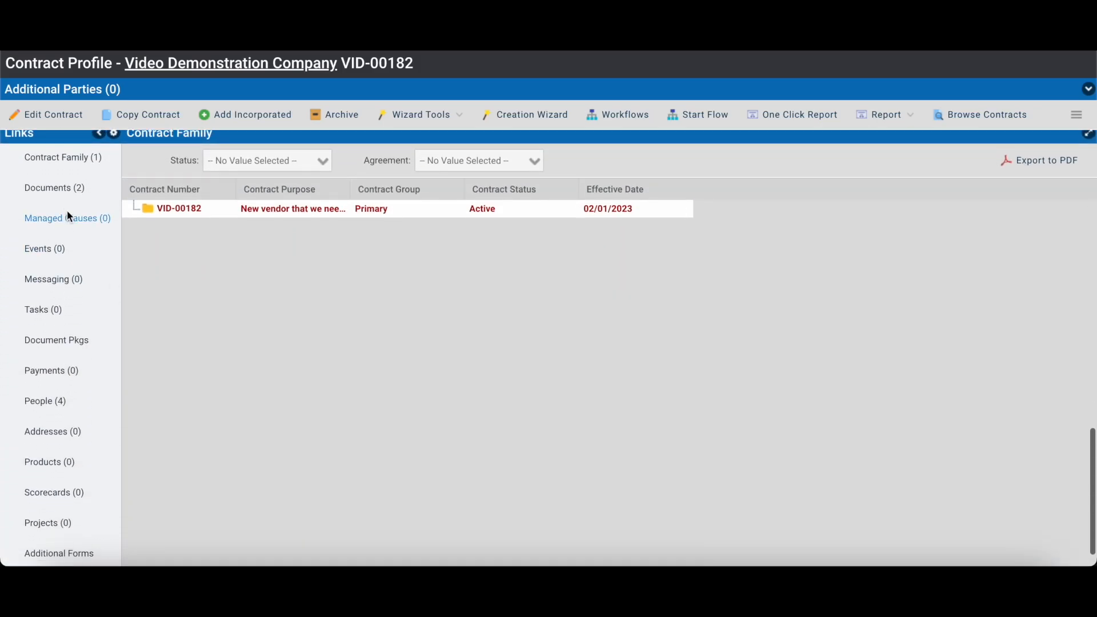
left_click(55, 192)
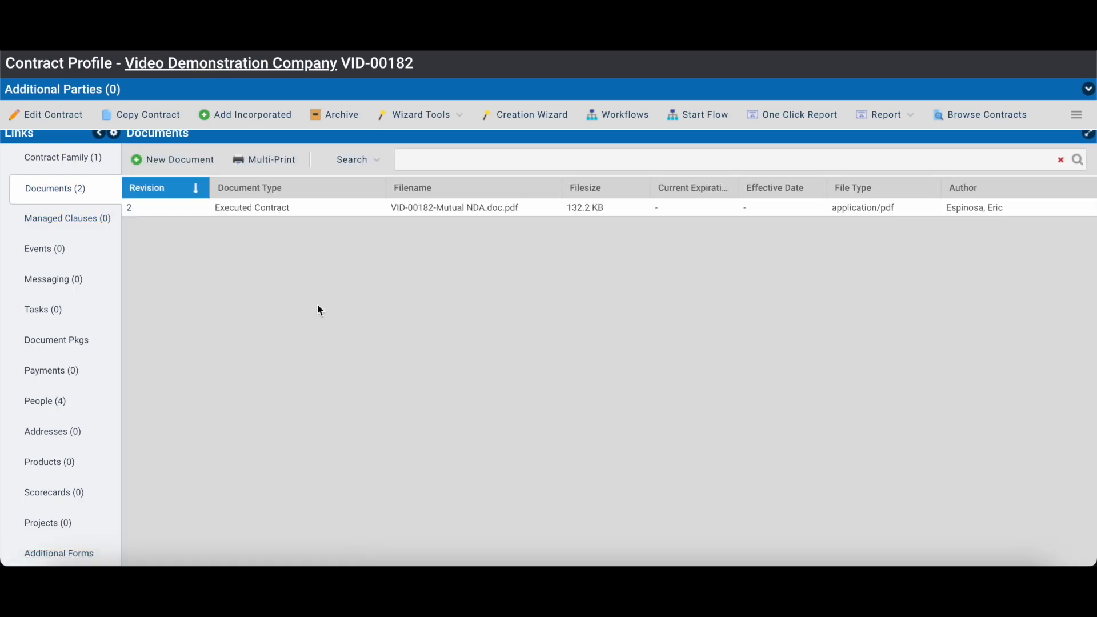
left_click(477, 209)
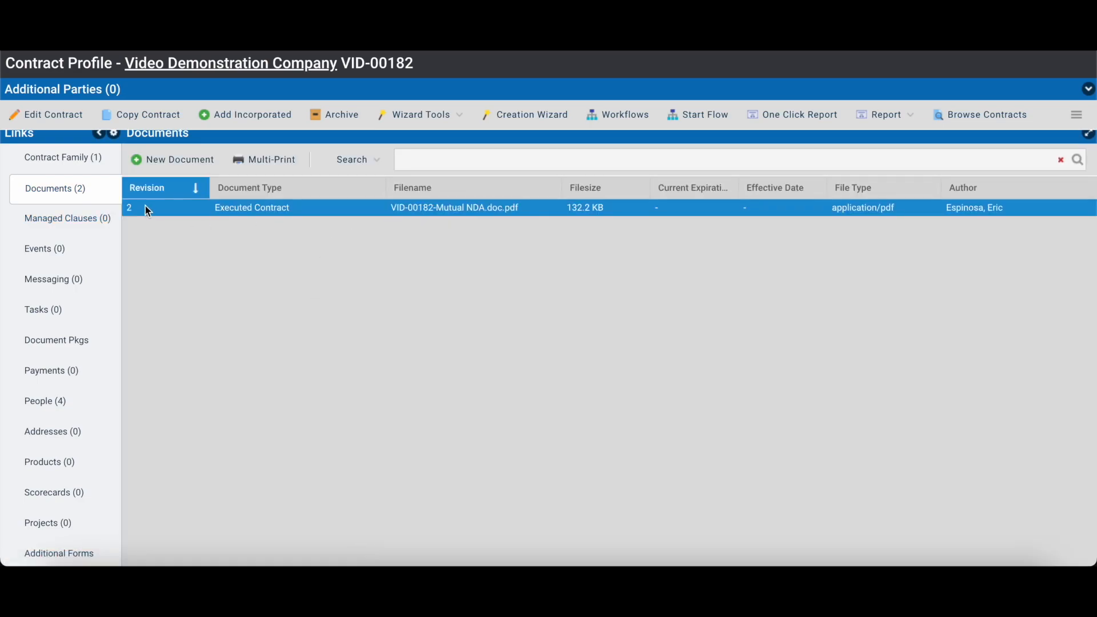
double_click(492, 211)
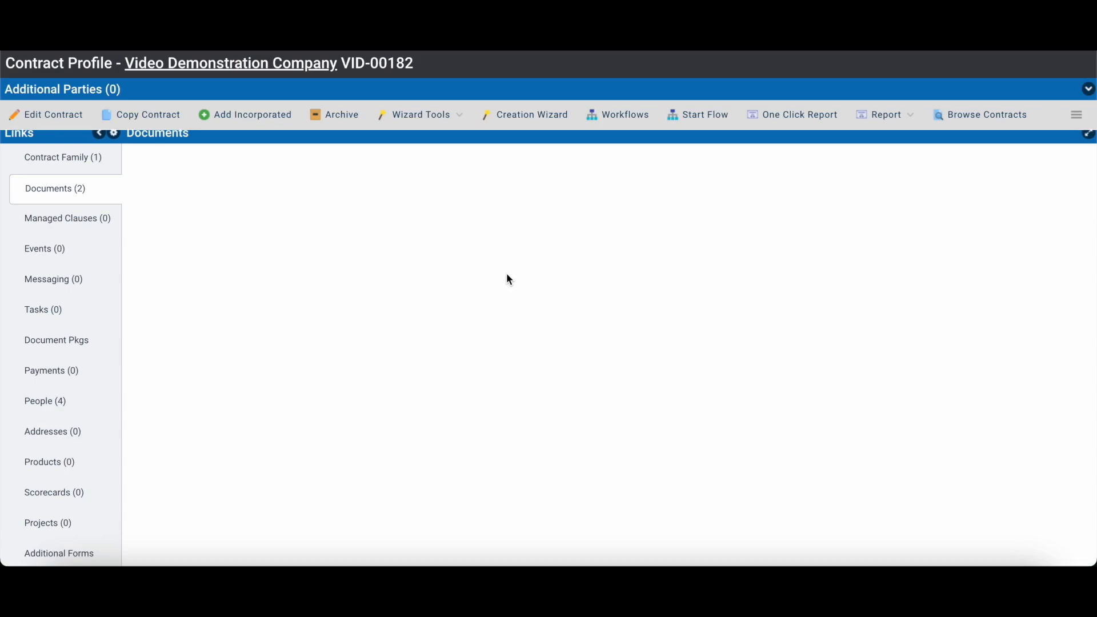
scroll(509, 278, "down", 1)
left_click(284, 537)
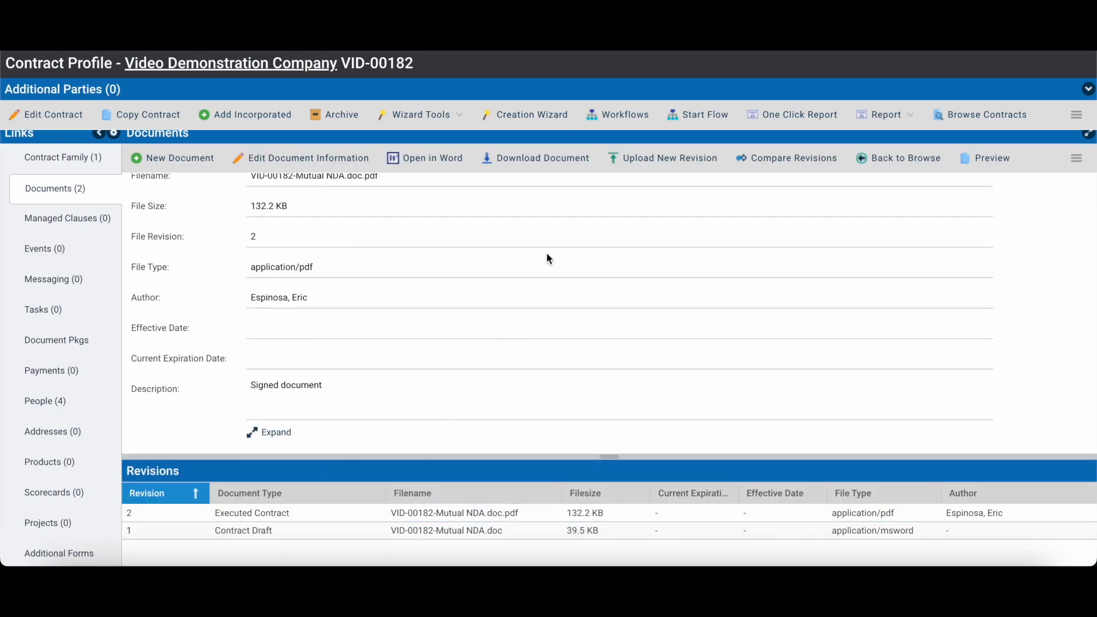
Preview the executed contract through to its signature page, close the preview, and return to the workflow overview on the contract profile
left_click(987, 159)
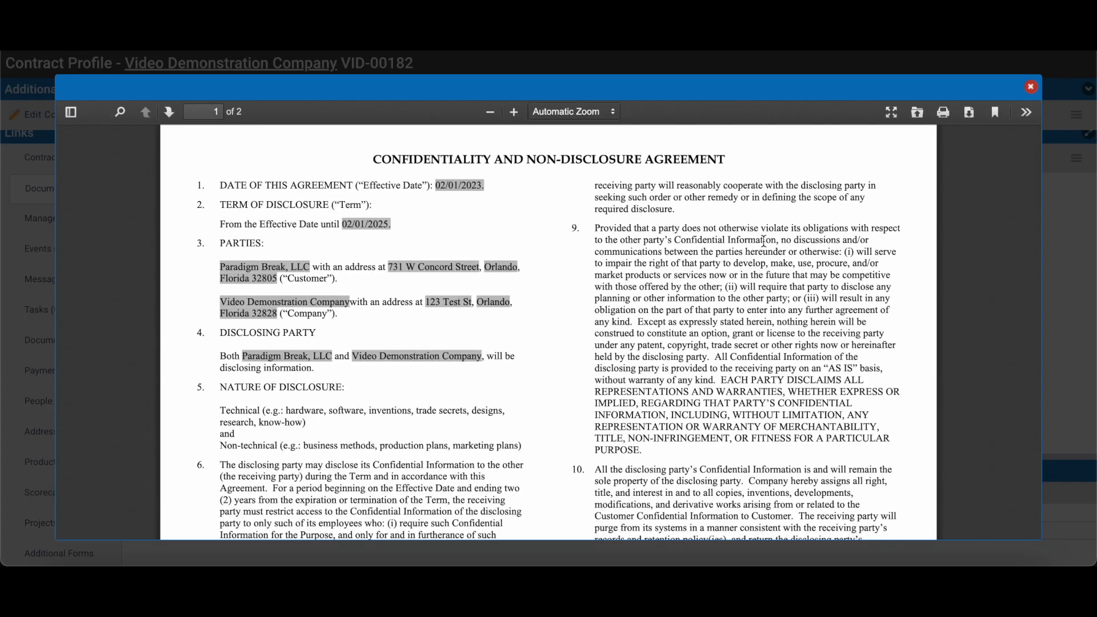
scroll(764, 241, "down", 15)
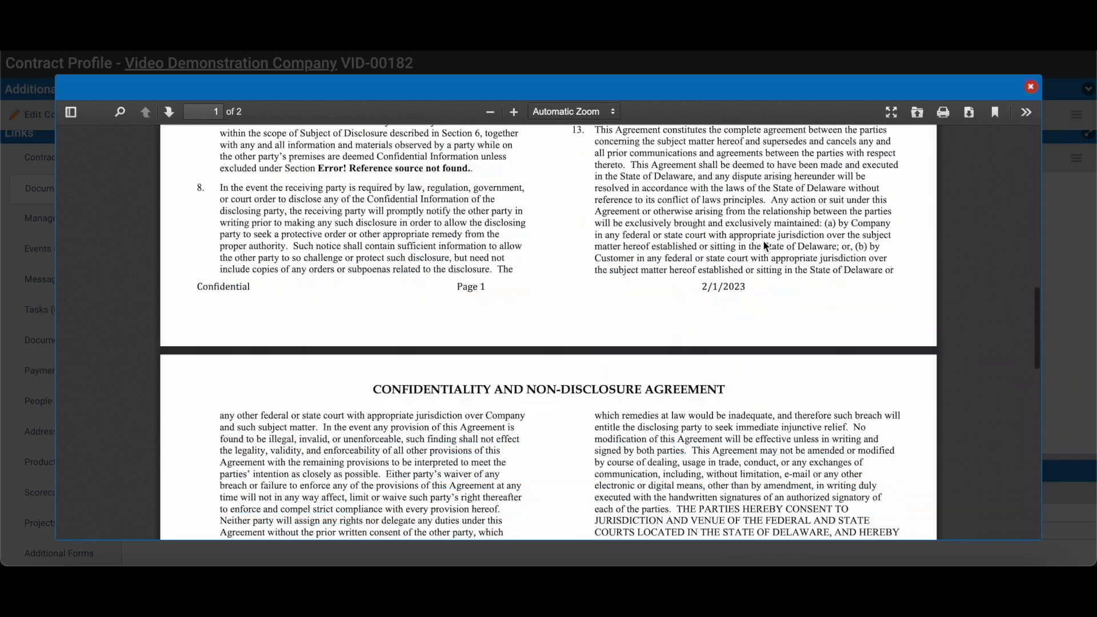
scroll(764, 242, "down", 2)
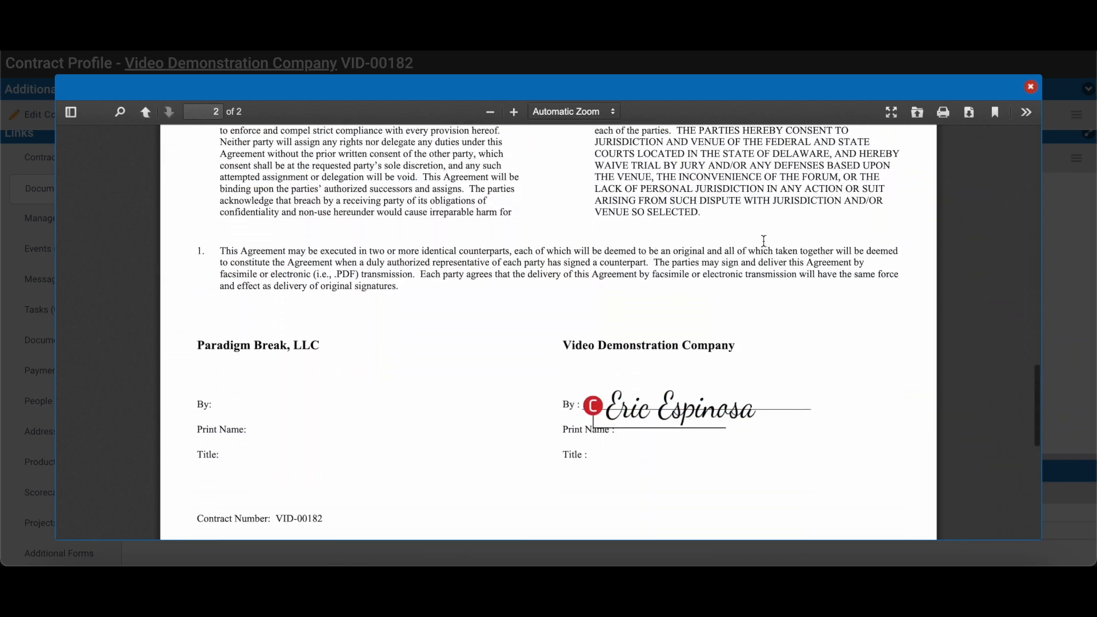
left_click(1032, 88)
scroll(646, 299, "up", 15)
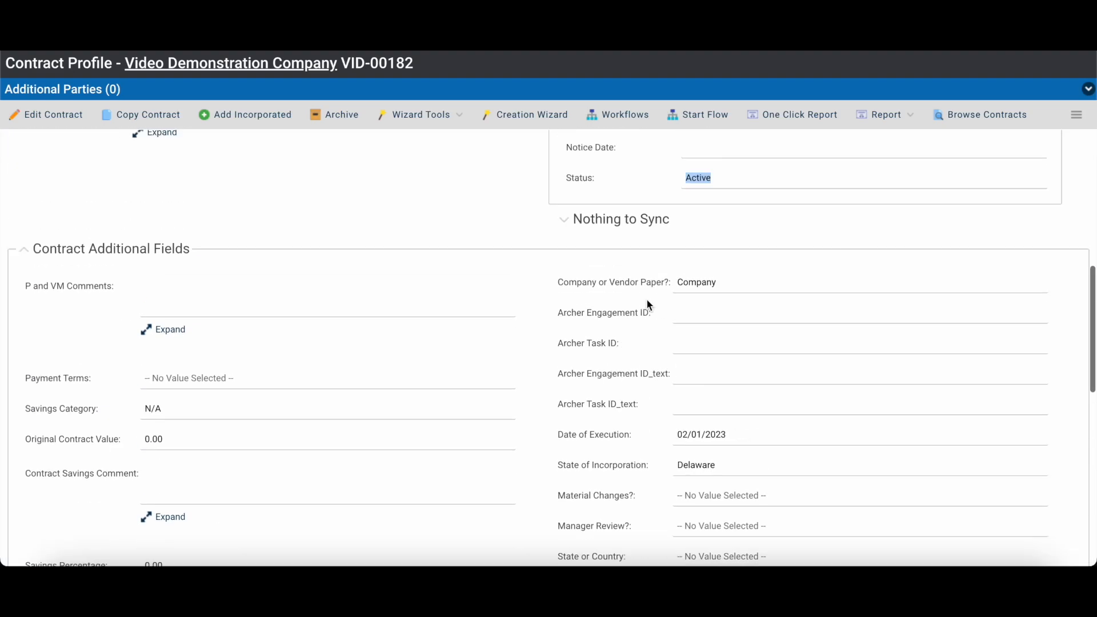
scroll(647, 300, "up", 3)
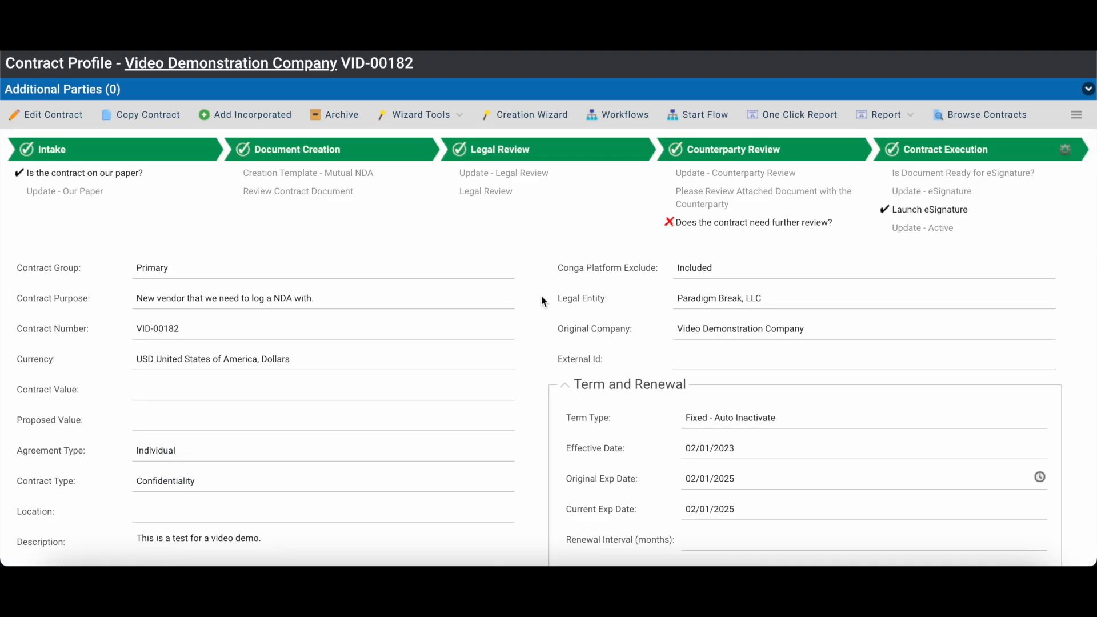
scroll(506, 293, "down", 1)
scroll(506, 294, "up", 1)
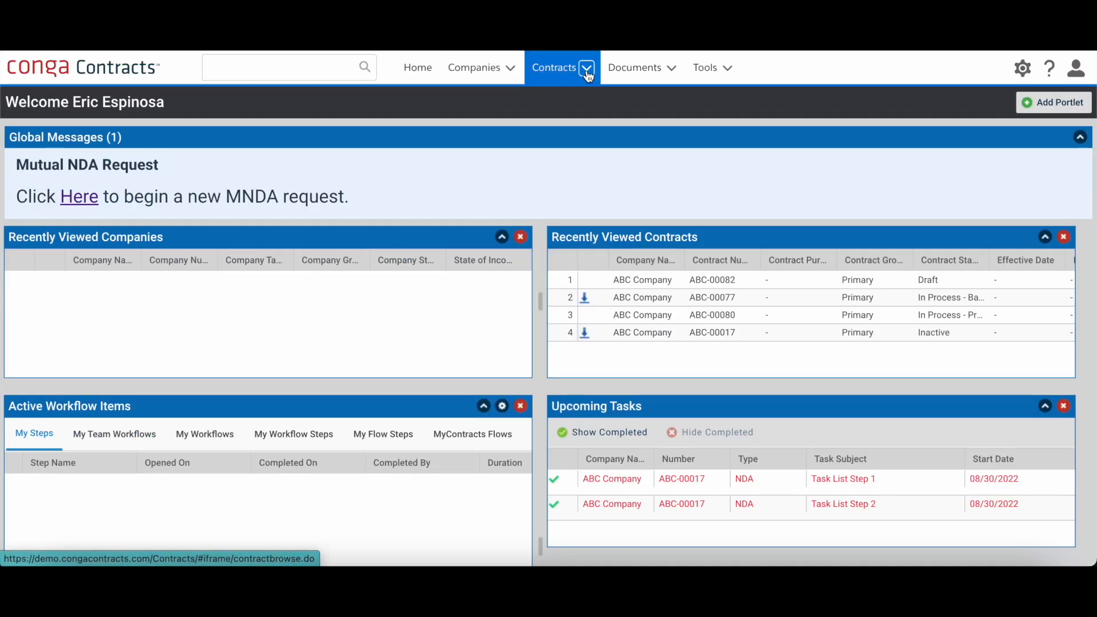
Go to the My Requests list for contracts and start a new Primary Request
left_click(588, 70)
left_click(571, 235)
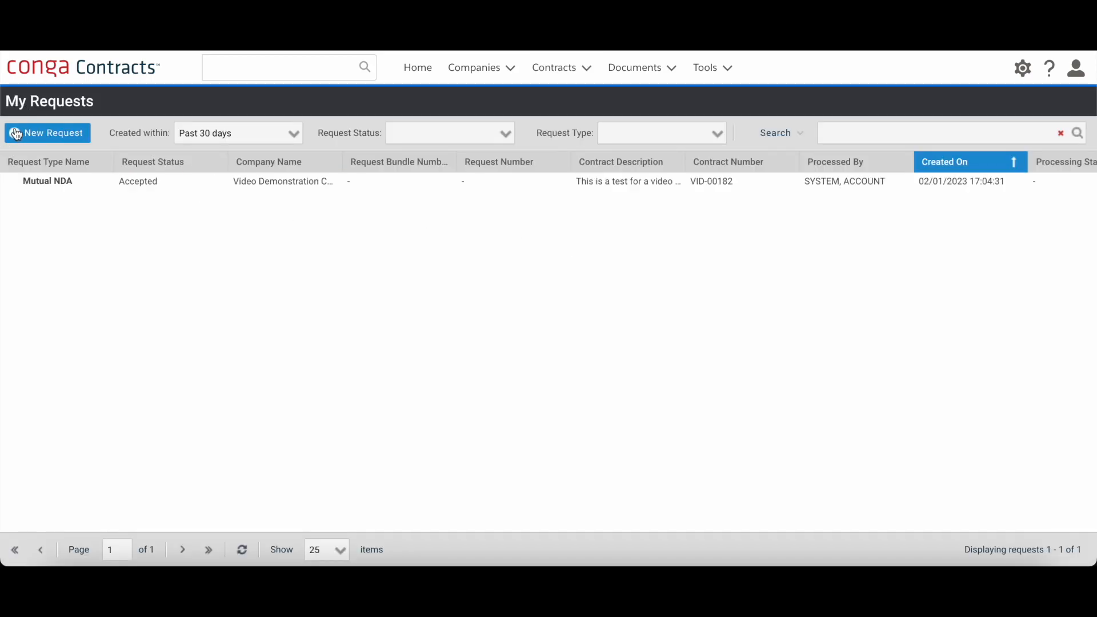
left_click(18, 134)
left_click(76, 183)
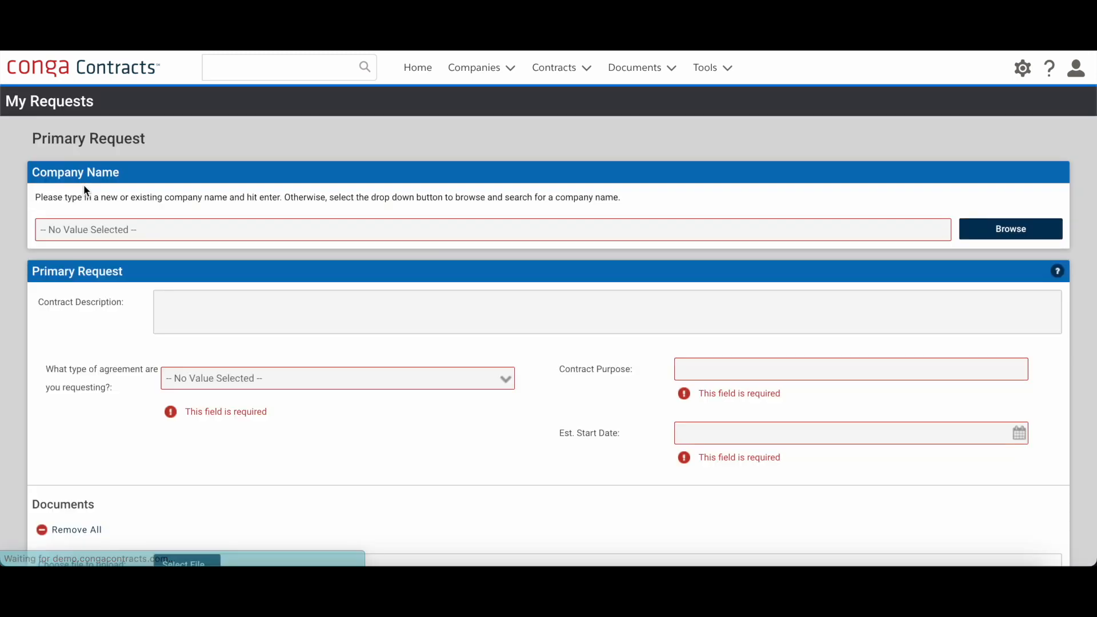
Examine the fields of the Primary Request form and the company selection list without choosing a company
scroll(486, 294, "down", 2)
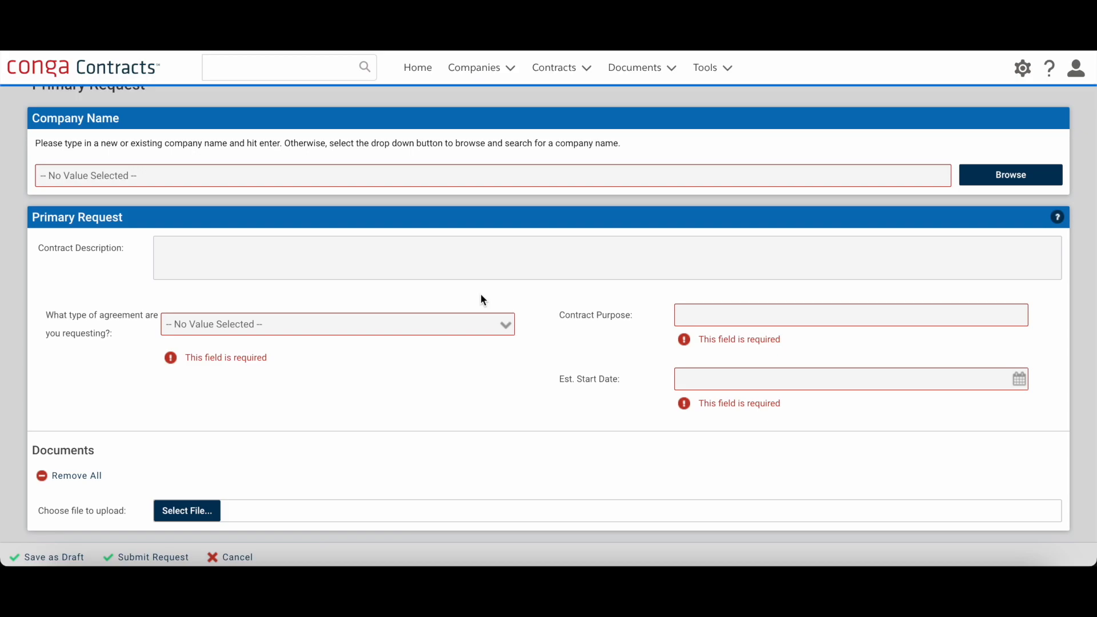
scroll(482, 296, "up", 2)
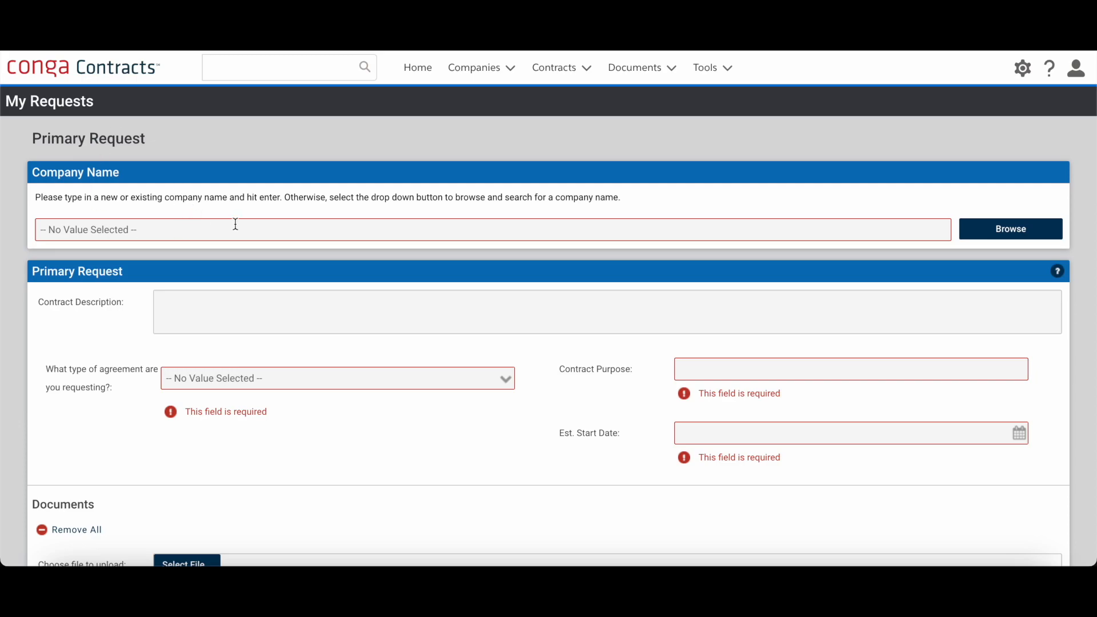
left_click(995, 233)
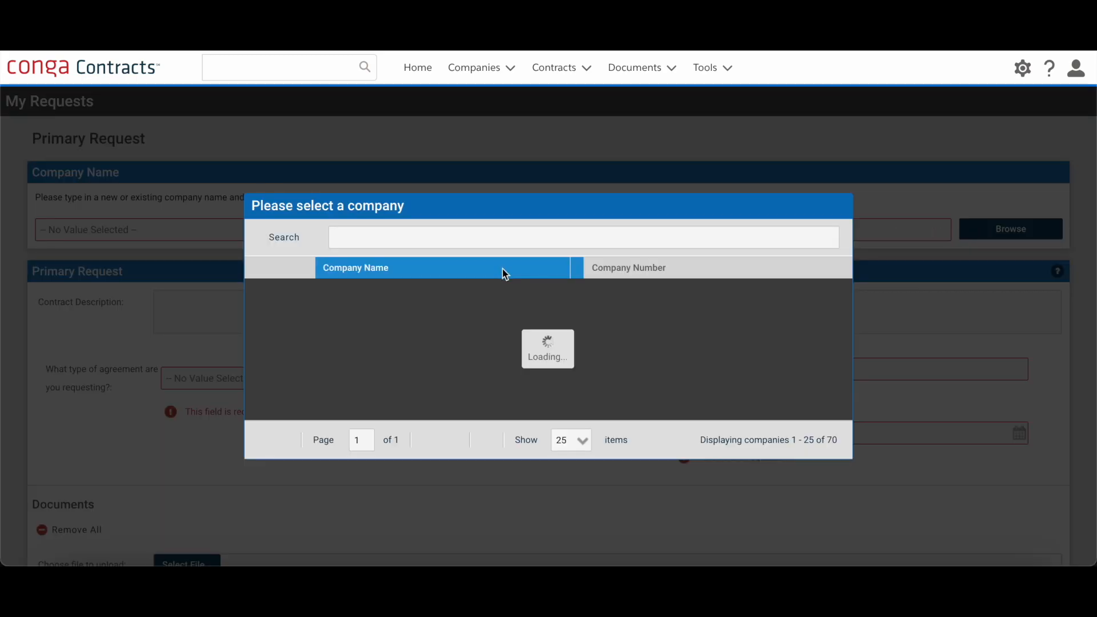
left_click(839, 207)
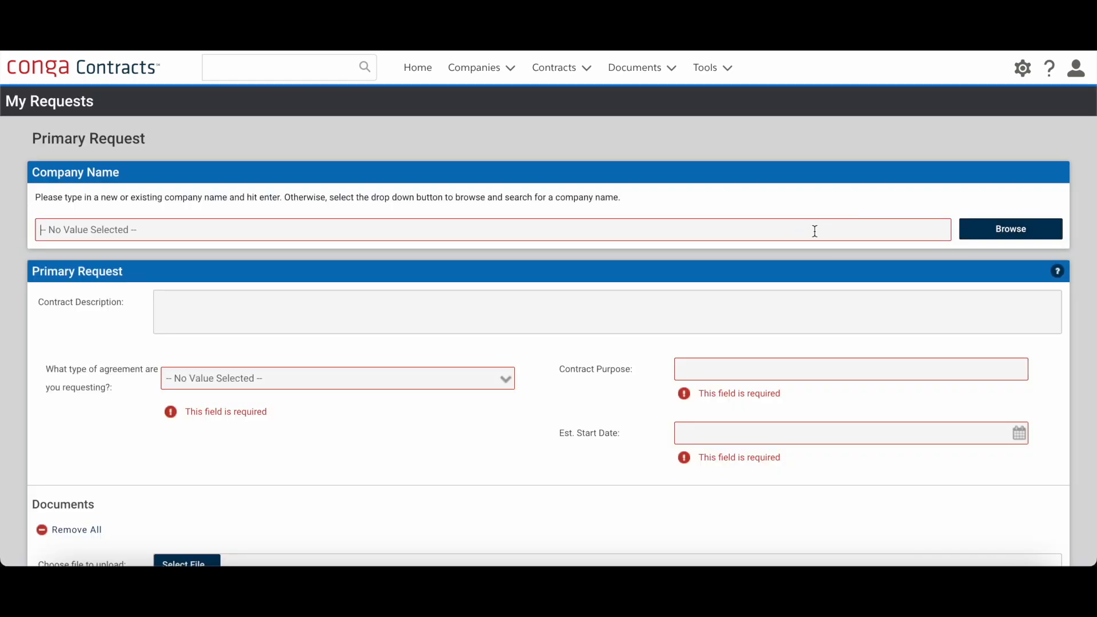
Add Video Demo Company 2 as a new company on the request
left_click(814, 231)
type("Video Demo Company 2")
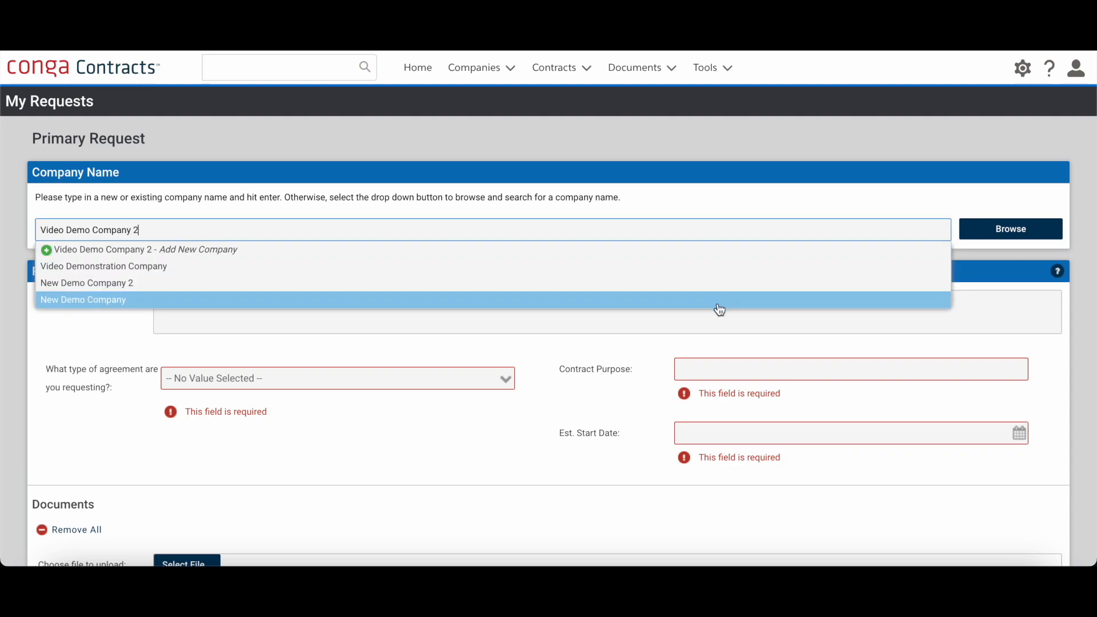
left_click(652, 252)
Enter "This is a new test." as the contract description
left_click(540, 324)
type("This is a new company")
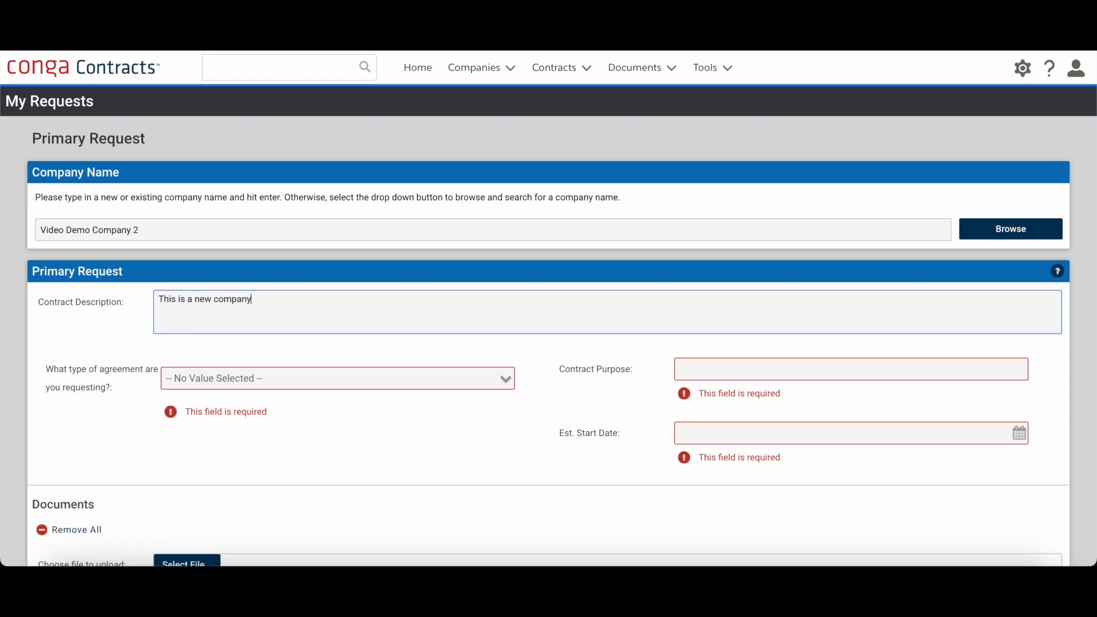
key("BackSpace")
key("BackSpace")
key("BackSpace")
type("test")
Set the requested agreement type to New SaaS Agreement and the contract purpose to "Master SasS agreement."
left_click(504, 380)
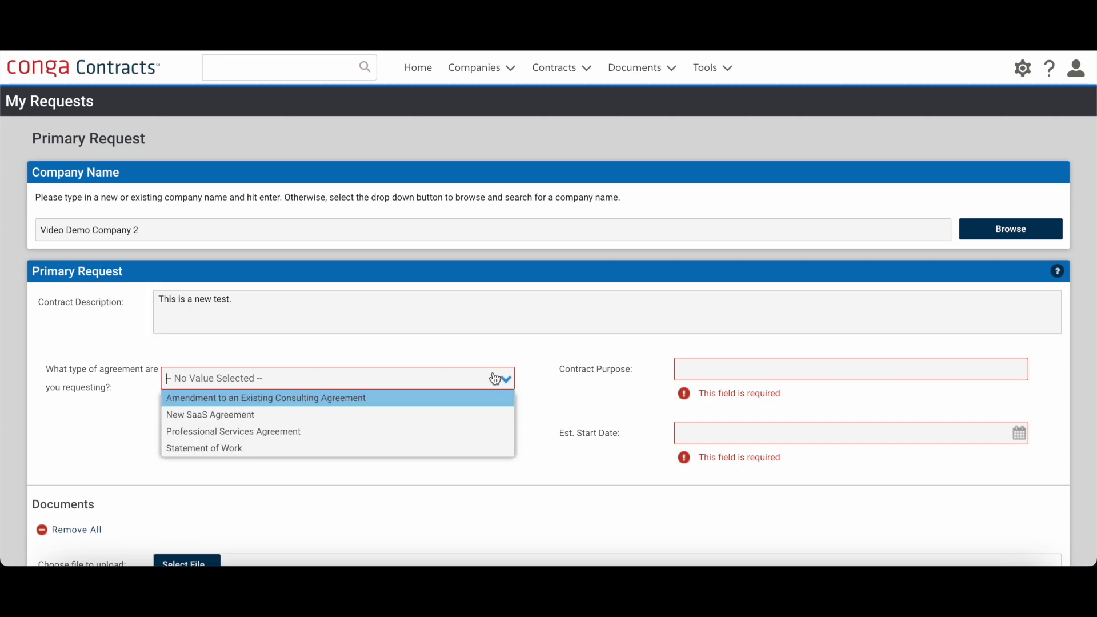
left_click(317, 416)
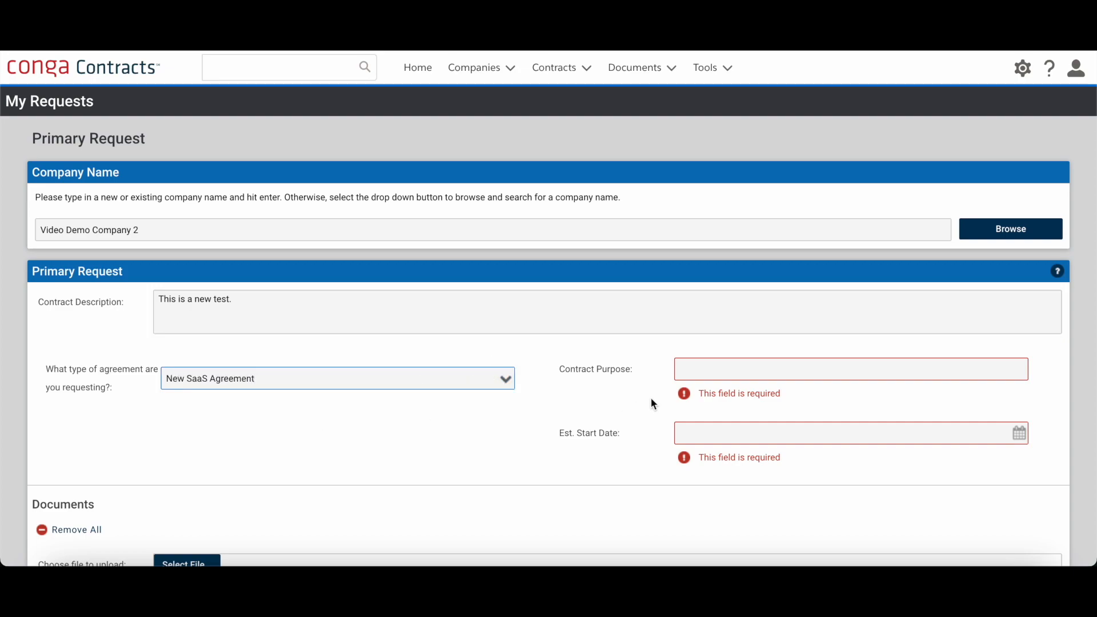
left_click(713, 369)
type("Master SasS agreement.")
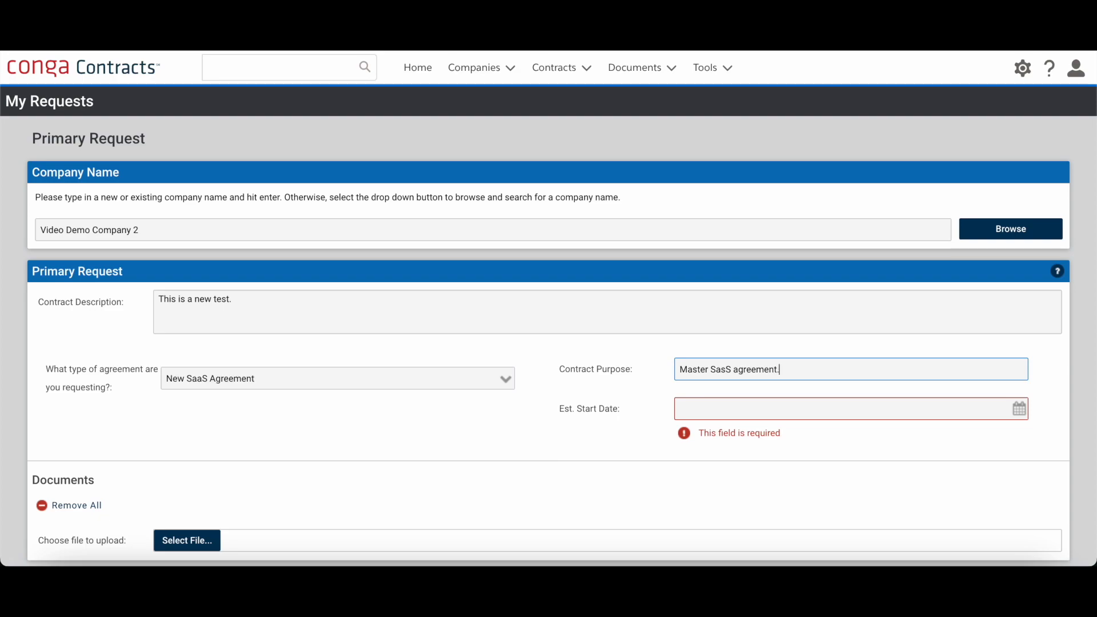
Set the estimated start date to 02/01/2023 and submit the request
left_click(1023, 412)
left_click(749, 384)
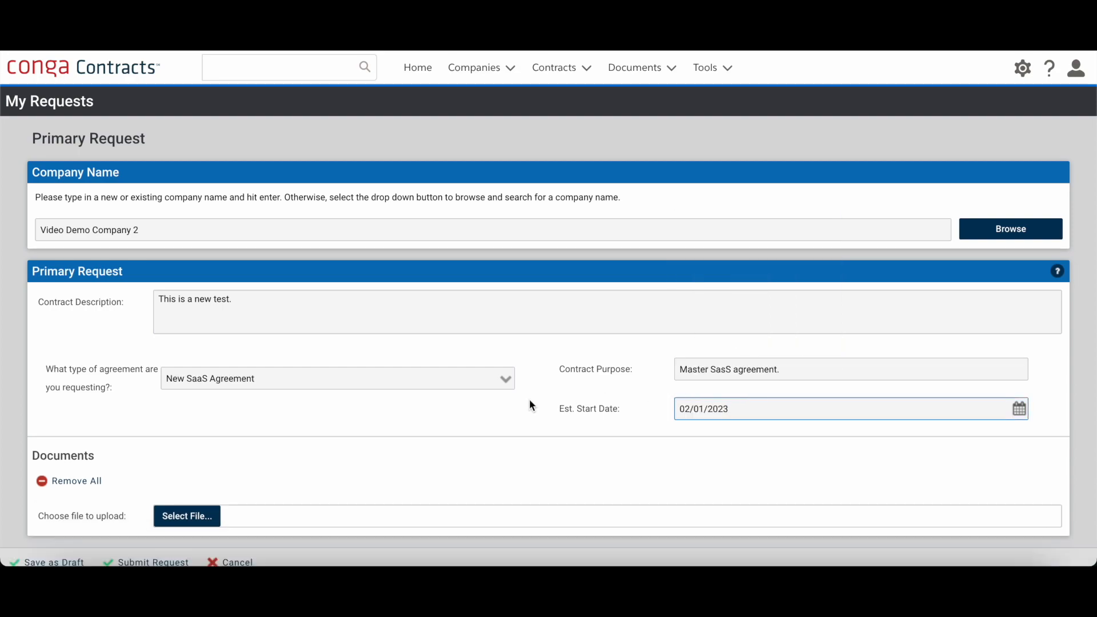
scroll(531, 401, "down", 1)
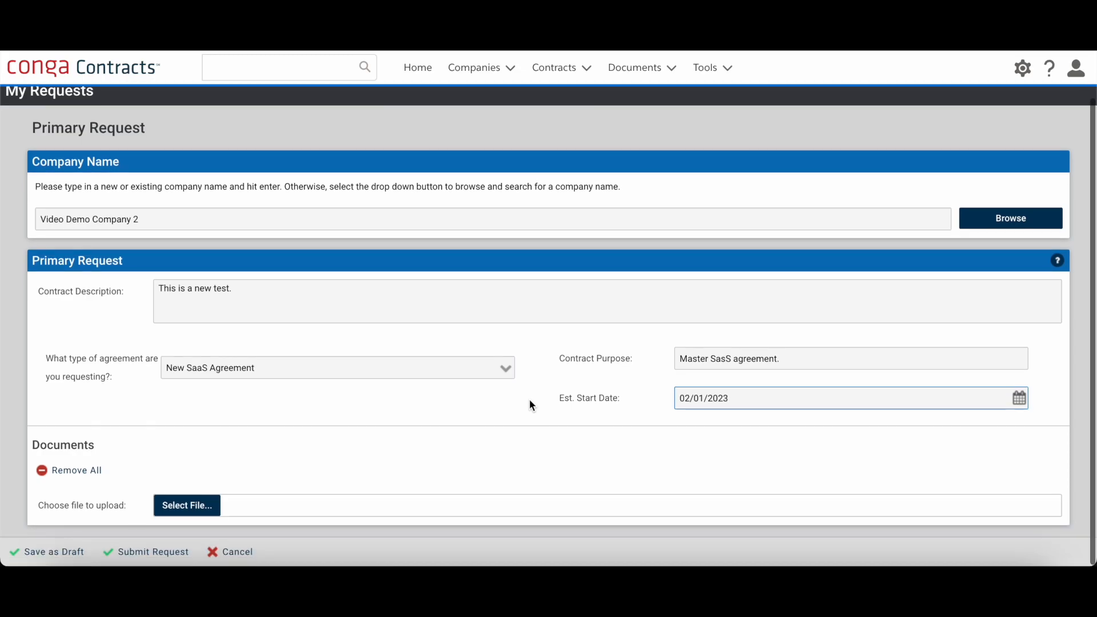
left_click(131, 551)
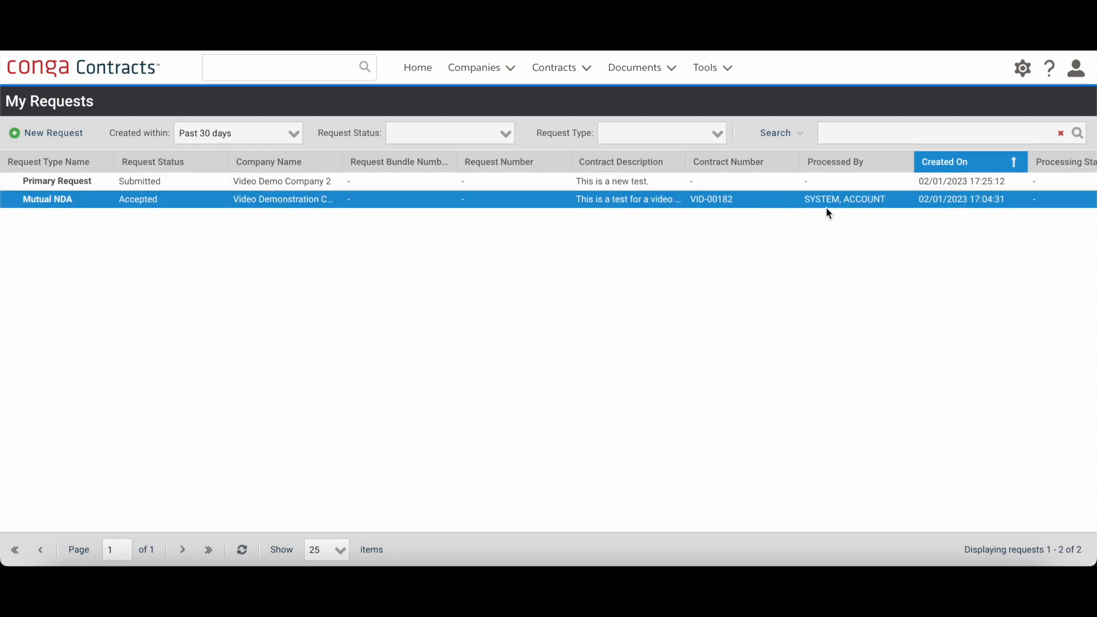
Refresh the My Requests list and compare the details of the Primary Request and Mutual NDA entries
left_click(242, 550)
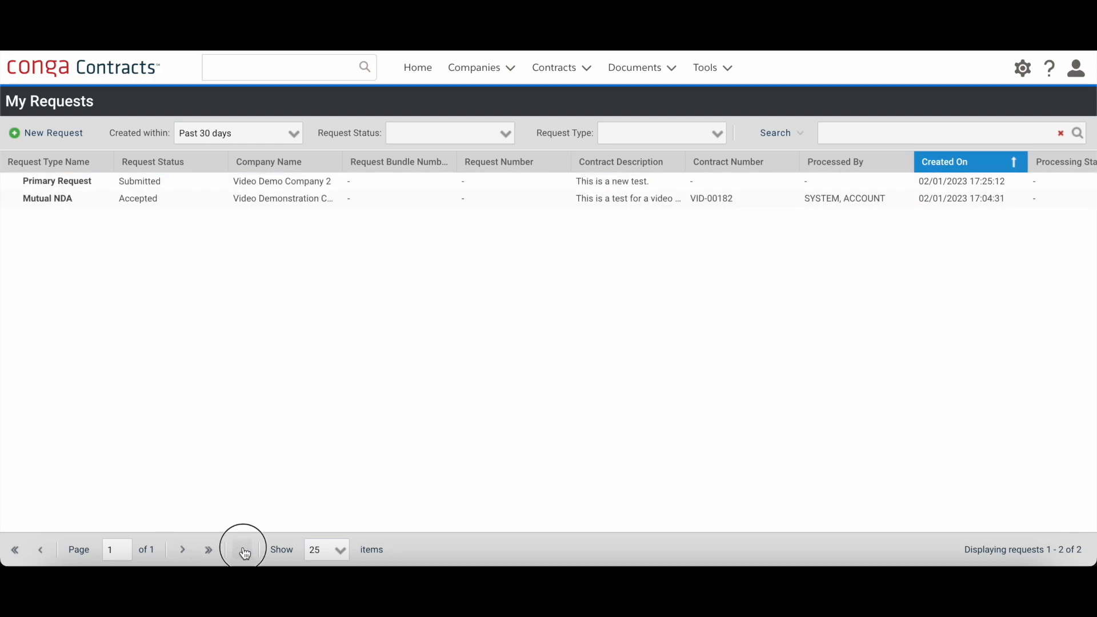
scroll(624, 334, "right", 10)
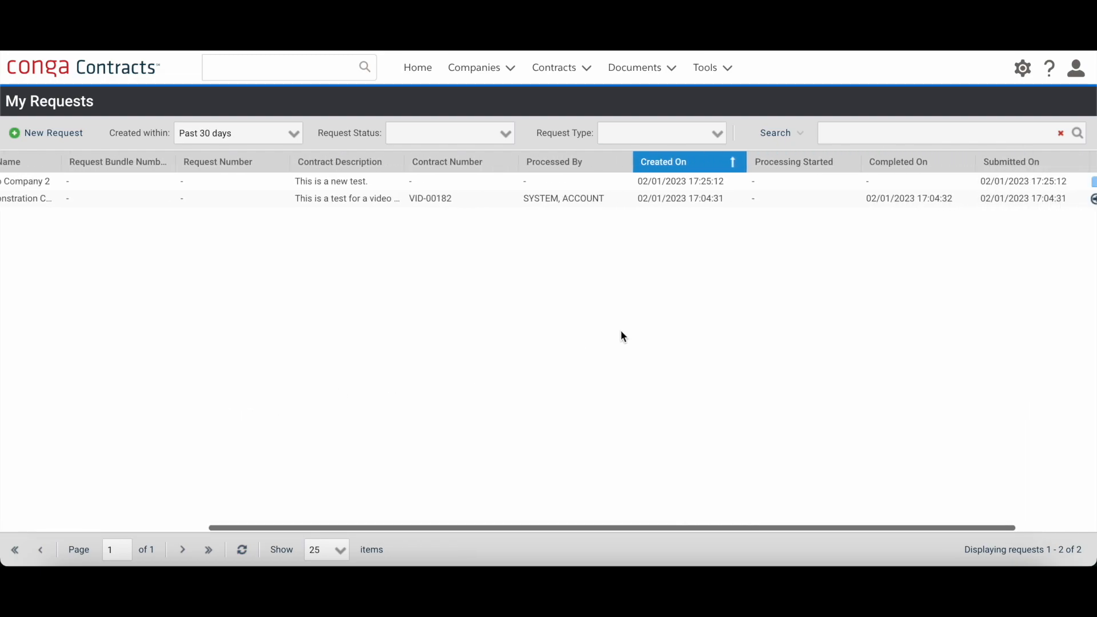
scroll(648, 303, "left", 10)
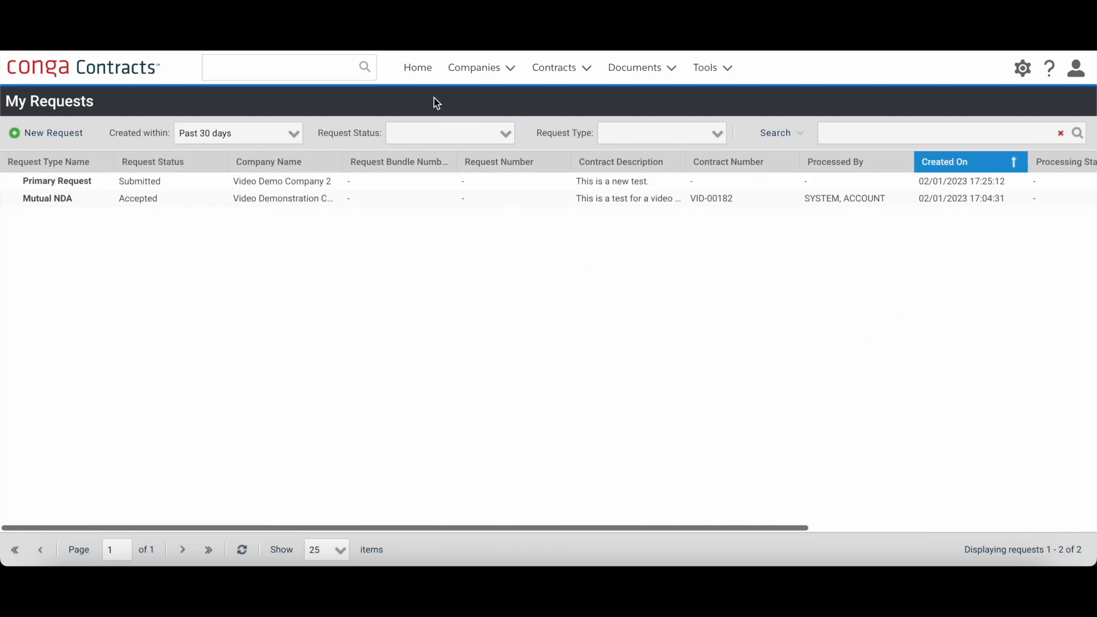
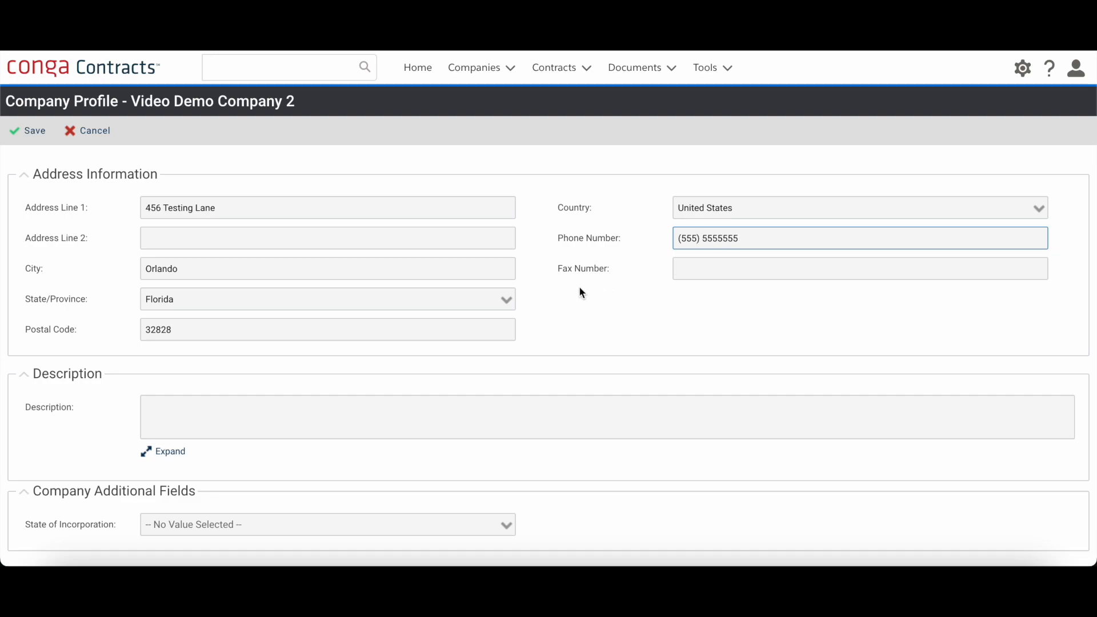
Set the State of Incorporation to Delaware on the Video Demo Company 2 profile
left_click(311, 438)
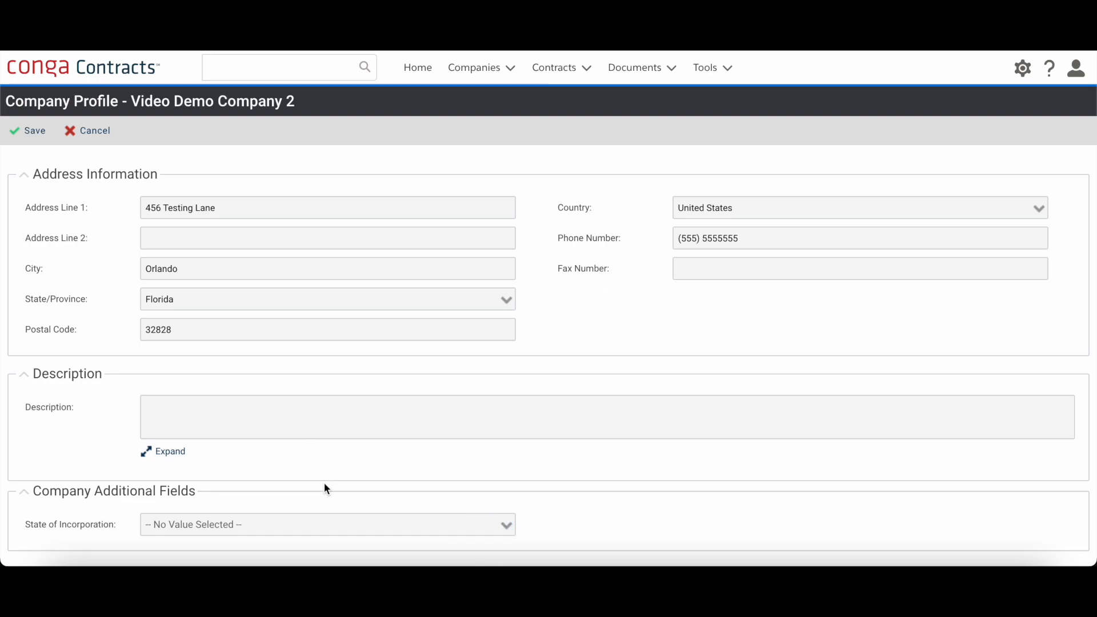
left_click(503, 533)
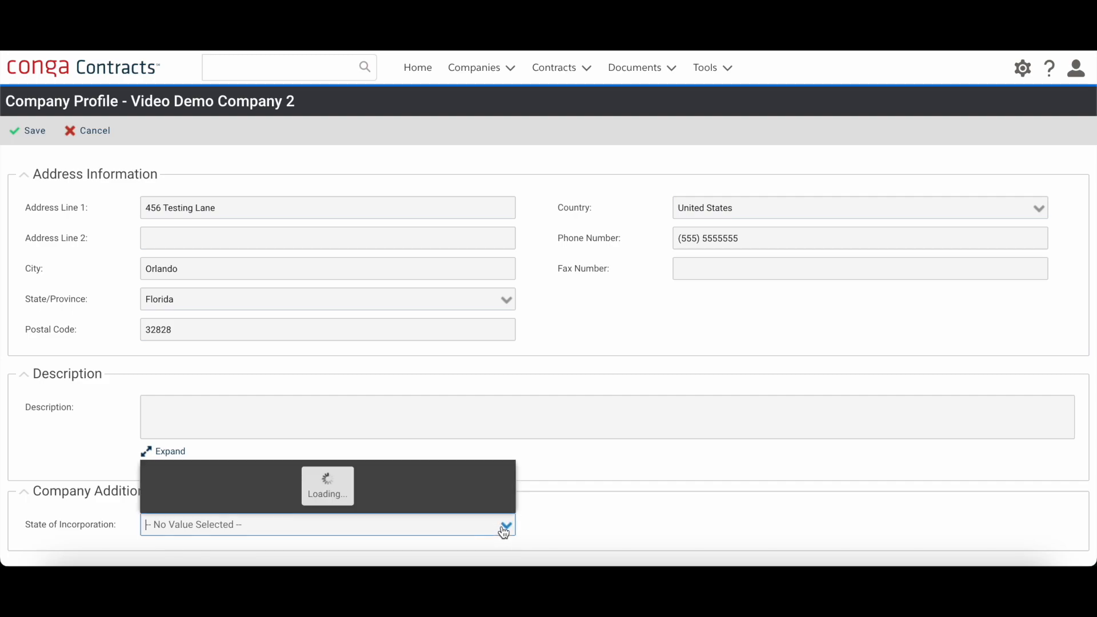
left_click(235, 376)
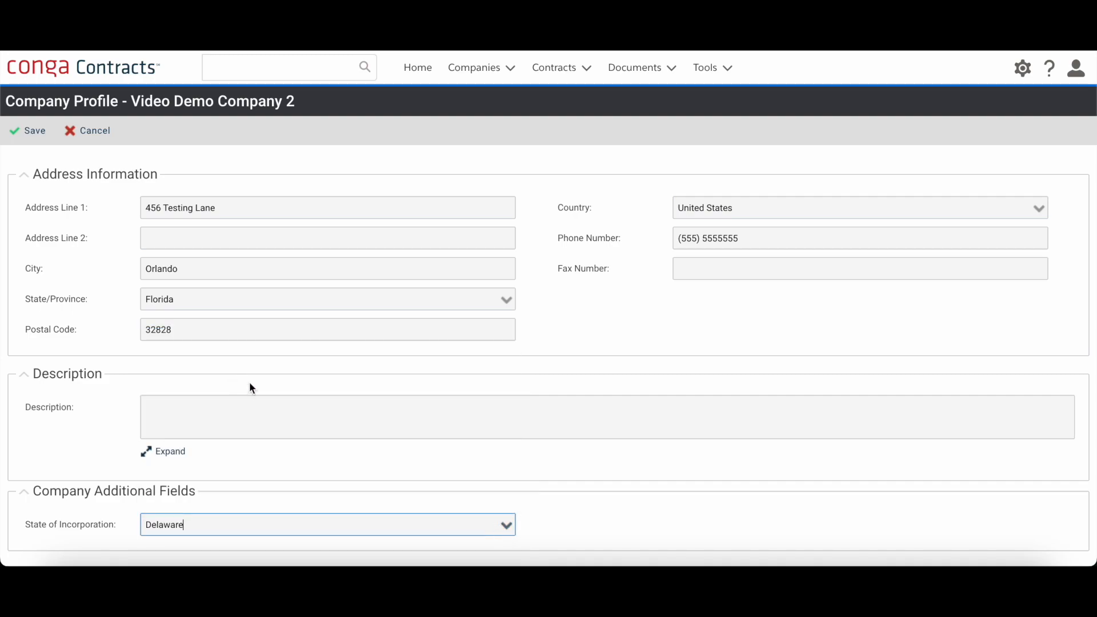
scroll(163, 286, "up", 5)
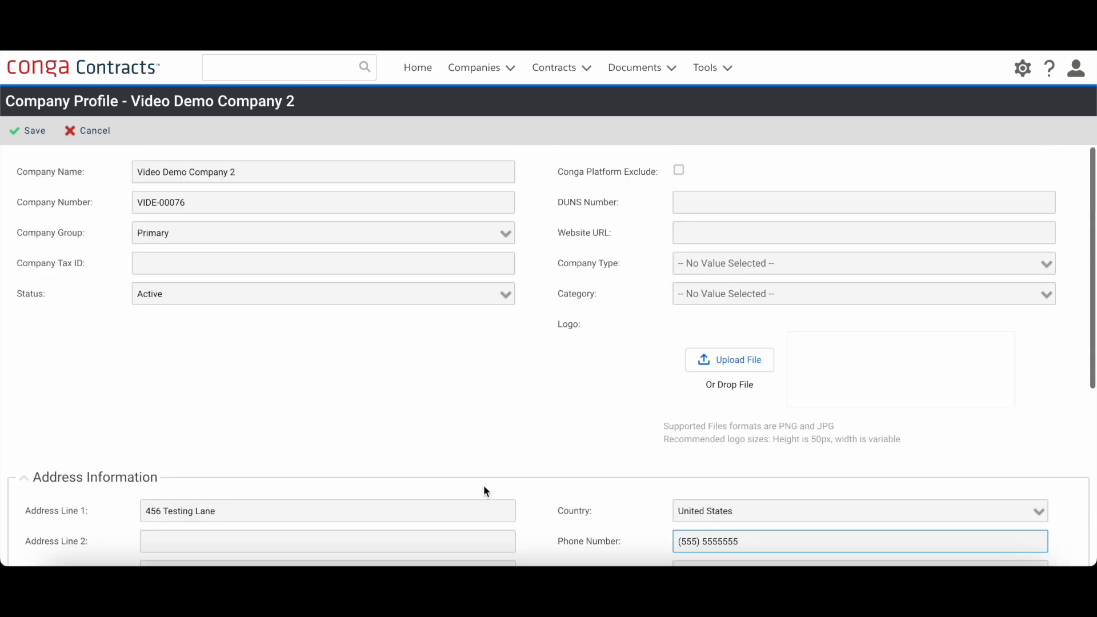
Save the Video Demo Company 2 profile despite the similar company names, and accept its Primary Request
left_click(32, 131)
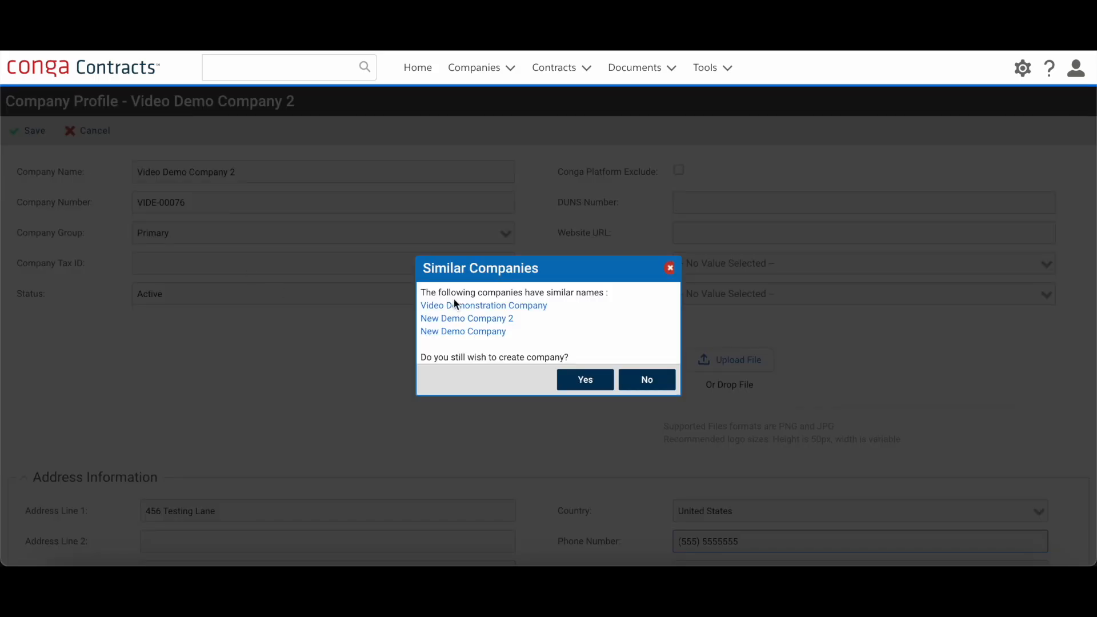
left_click(588, 382)
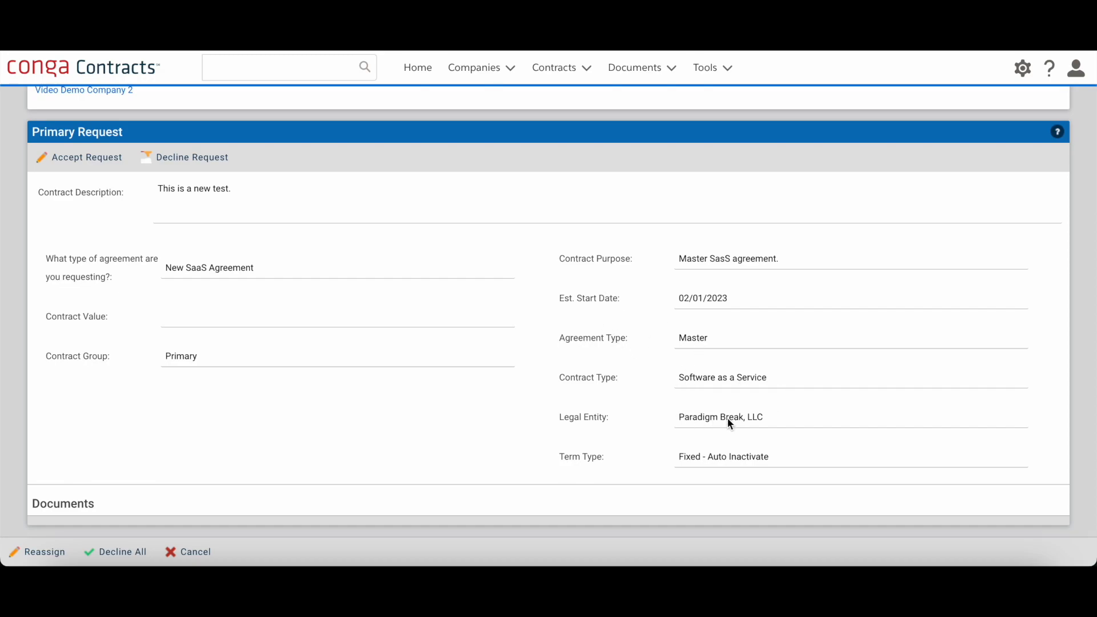
left_click(90, 163)
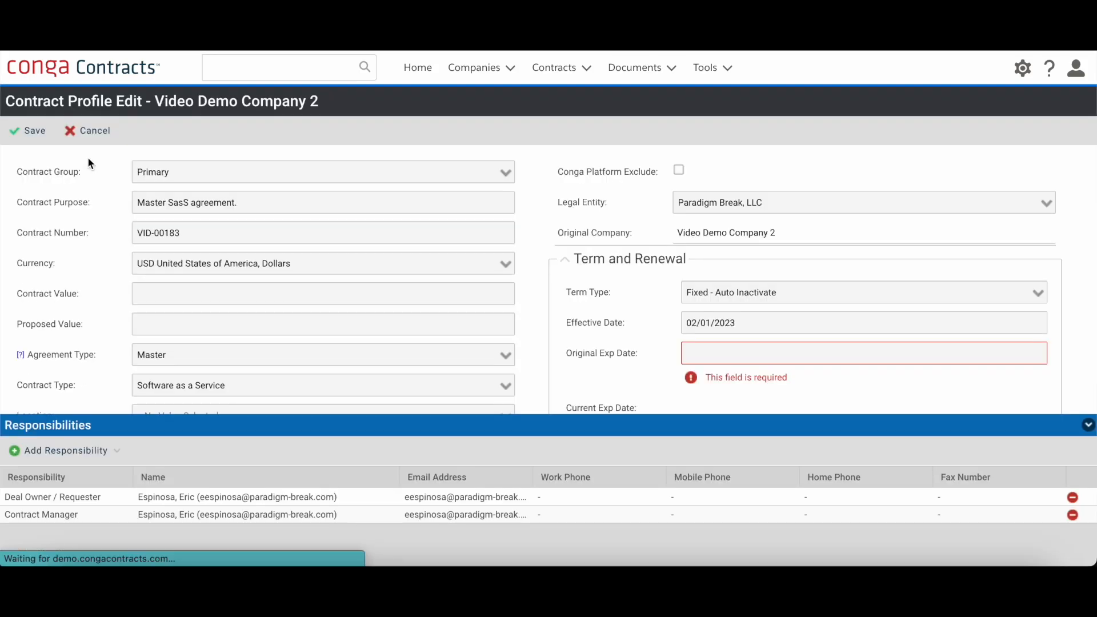
Set the contract's original expiration date to 02/01/2024 and its status to In Process - Prepare for Contract Entry
scroll(485, 236, "down", 2)
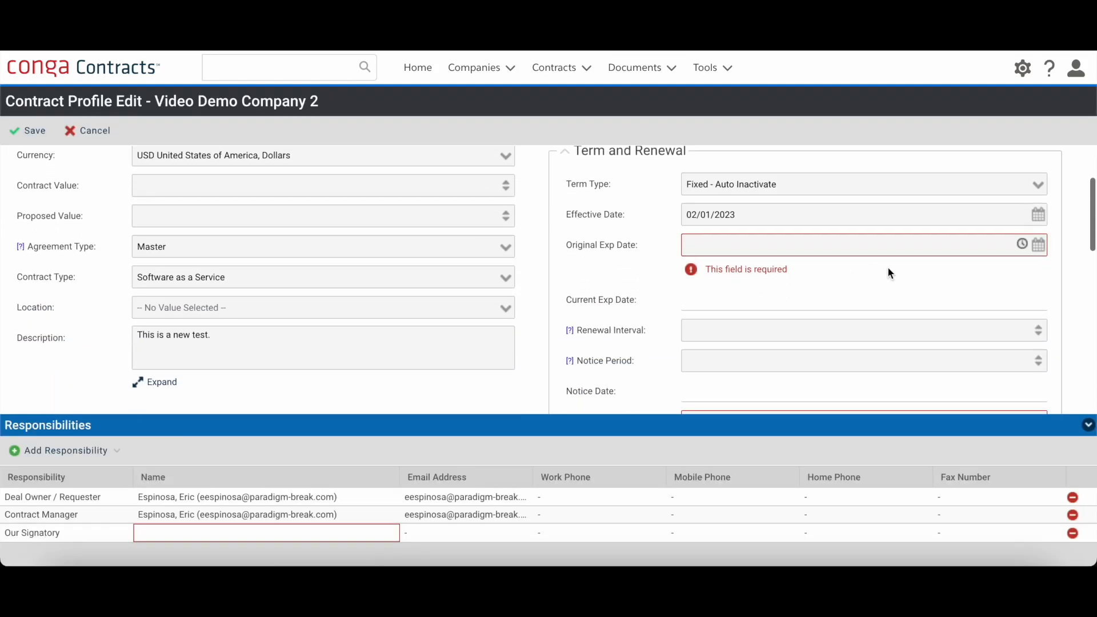
left_click(1039, 247)
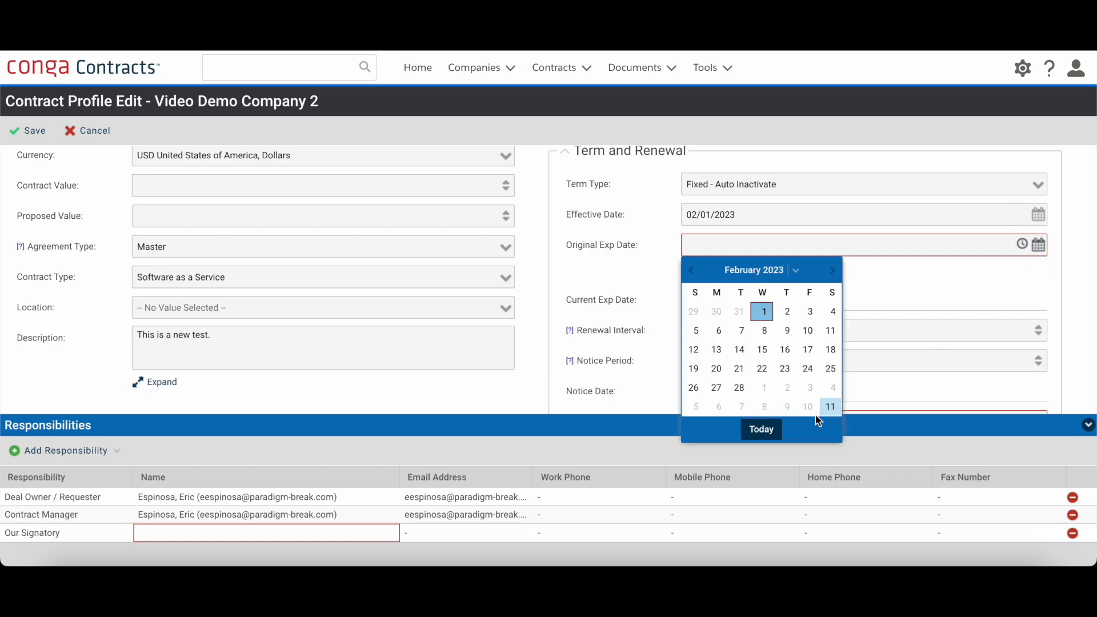
left_click(761, 430)
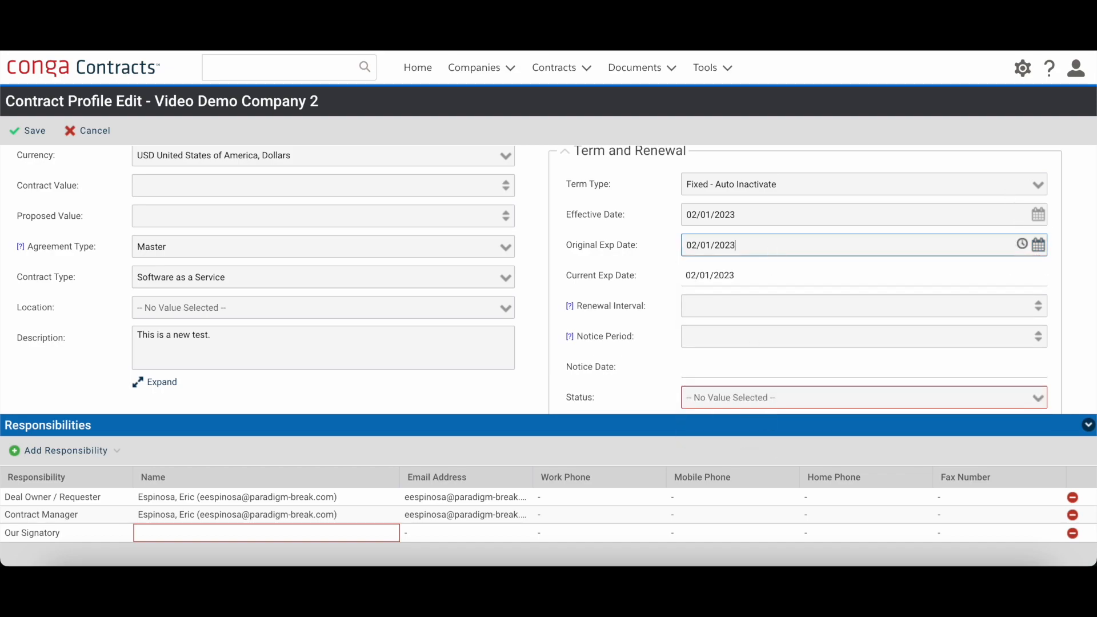
scroll(752, 297, "down", 1)
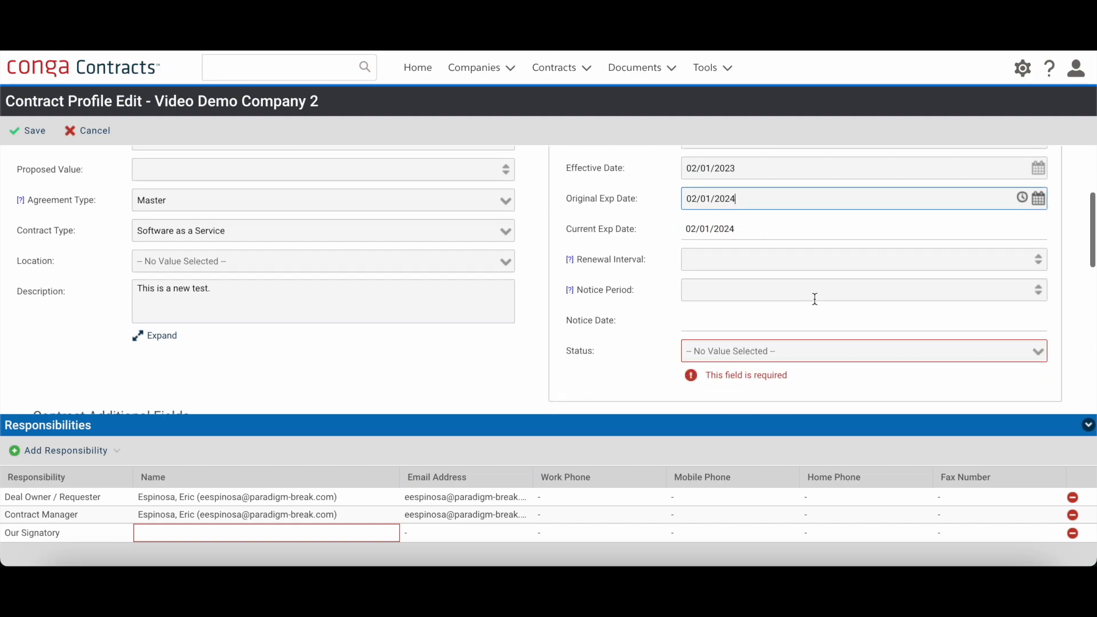
left_click(1039, 356)
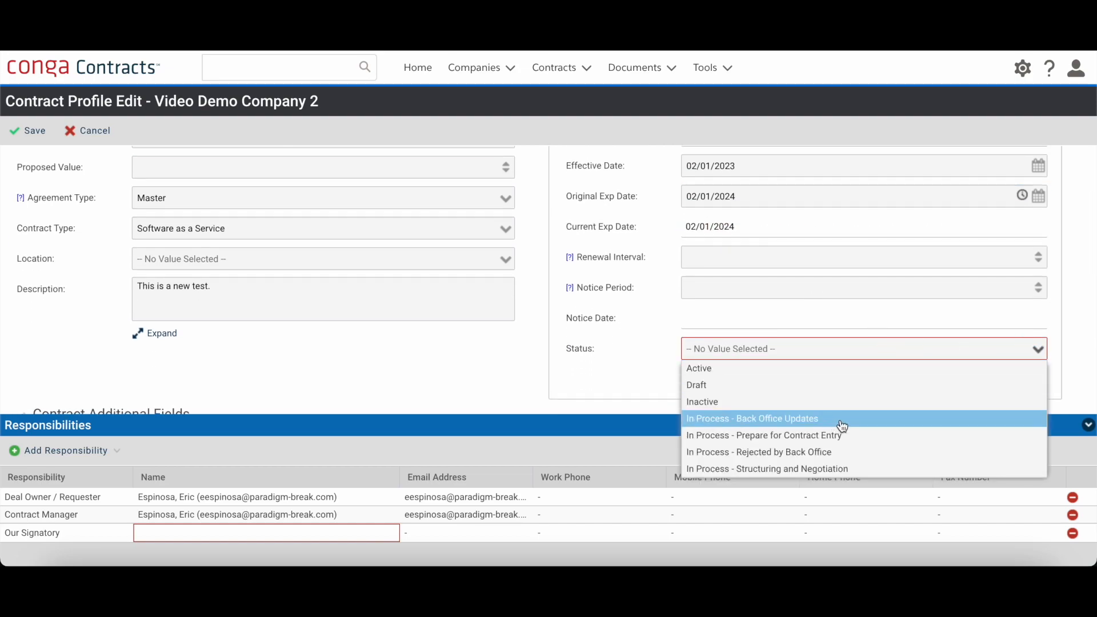
left_click(888, 439)
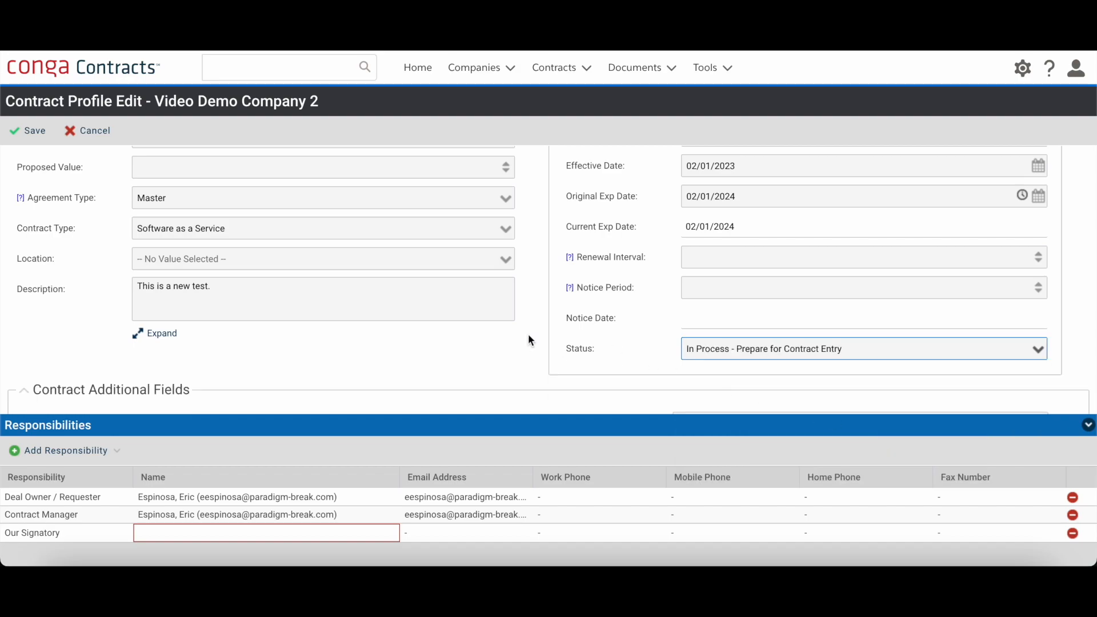
Assign the requester's contact as Our Signatory in the contract's responsibilities and save the contract profile
scroll(529, 336, "down", 7)
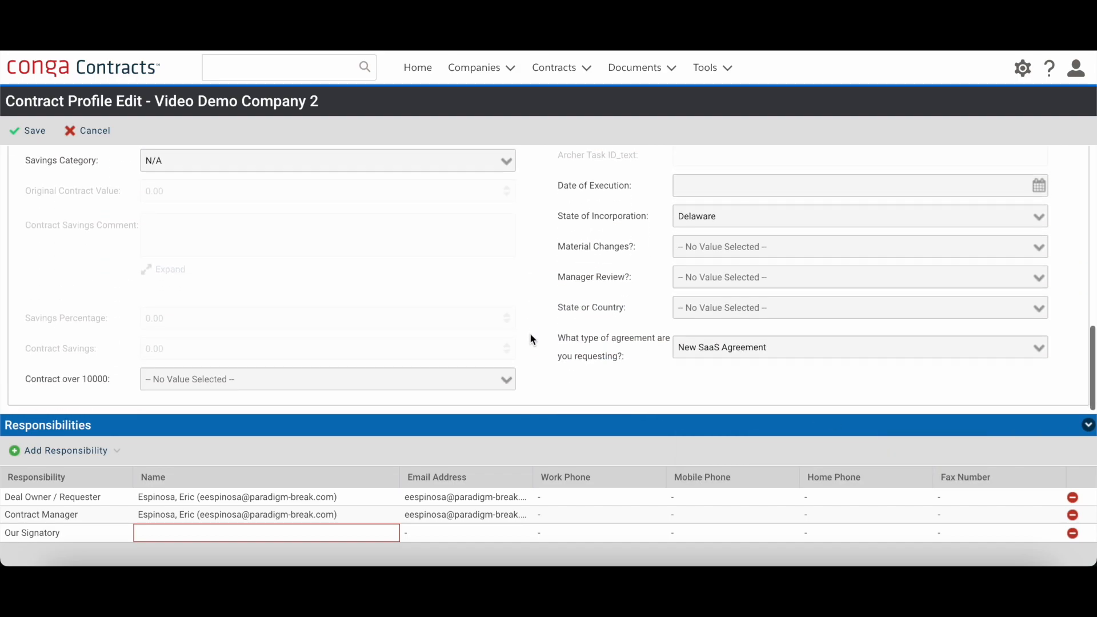
left_click(136, 537)
left_click(178, 537)
type("eric")
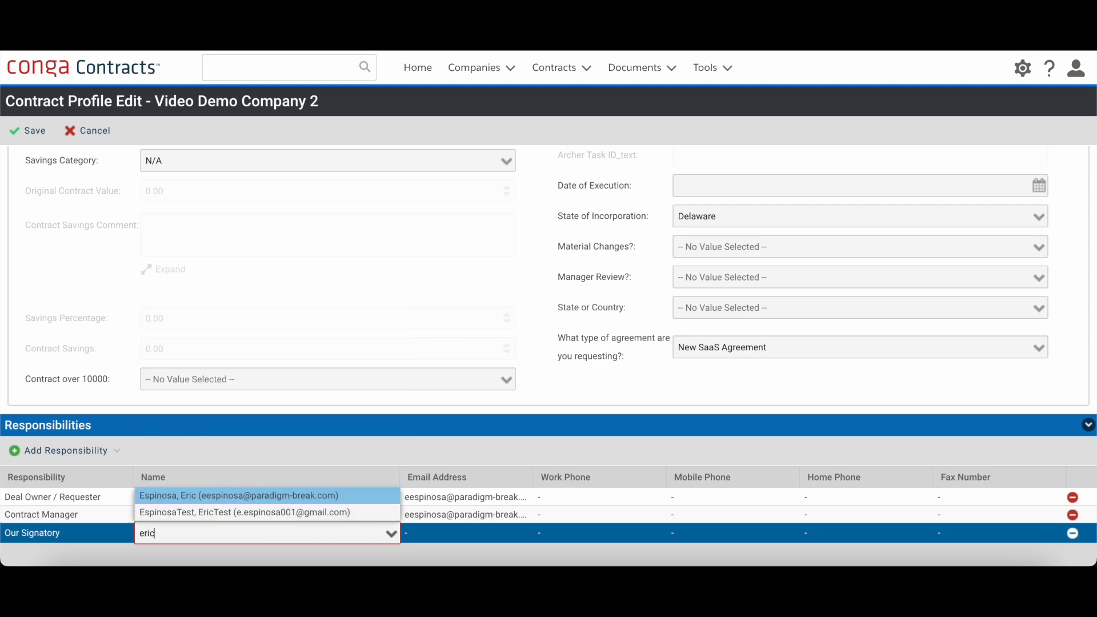
key("Return")
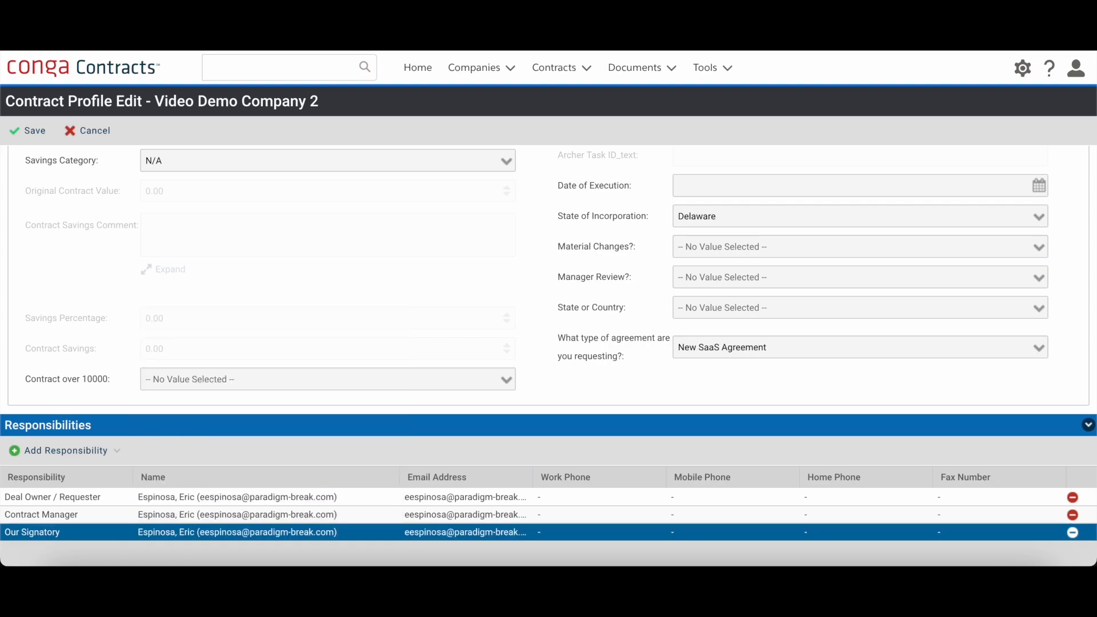
scroll(186, 313, "up", 10)
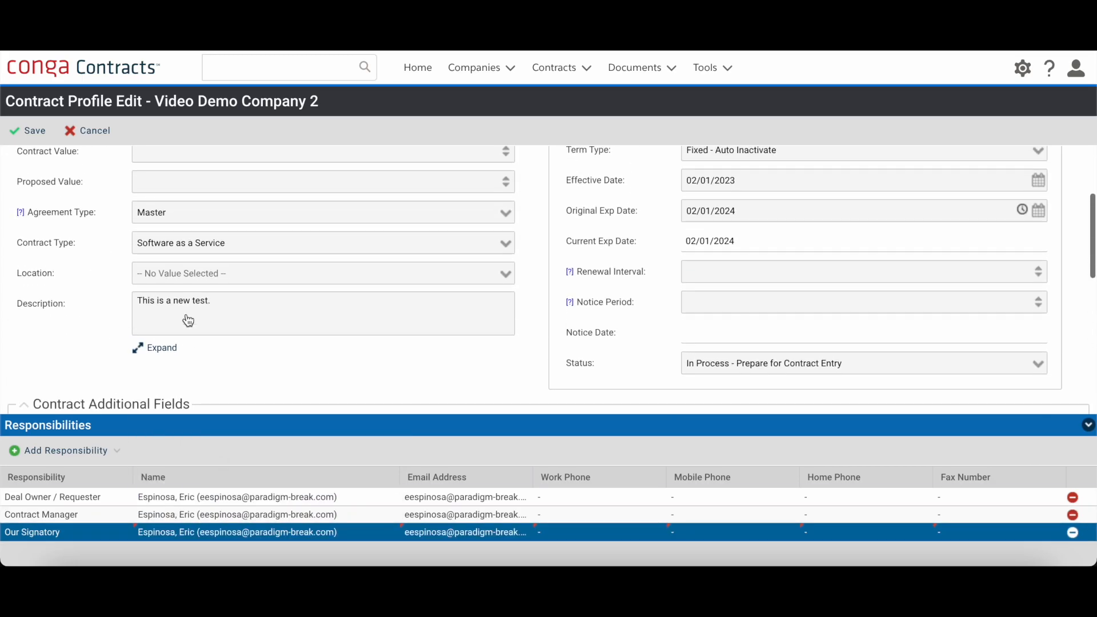
left_click(29, 130)
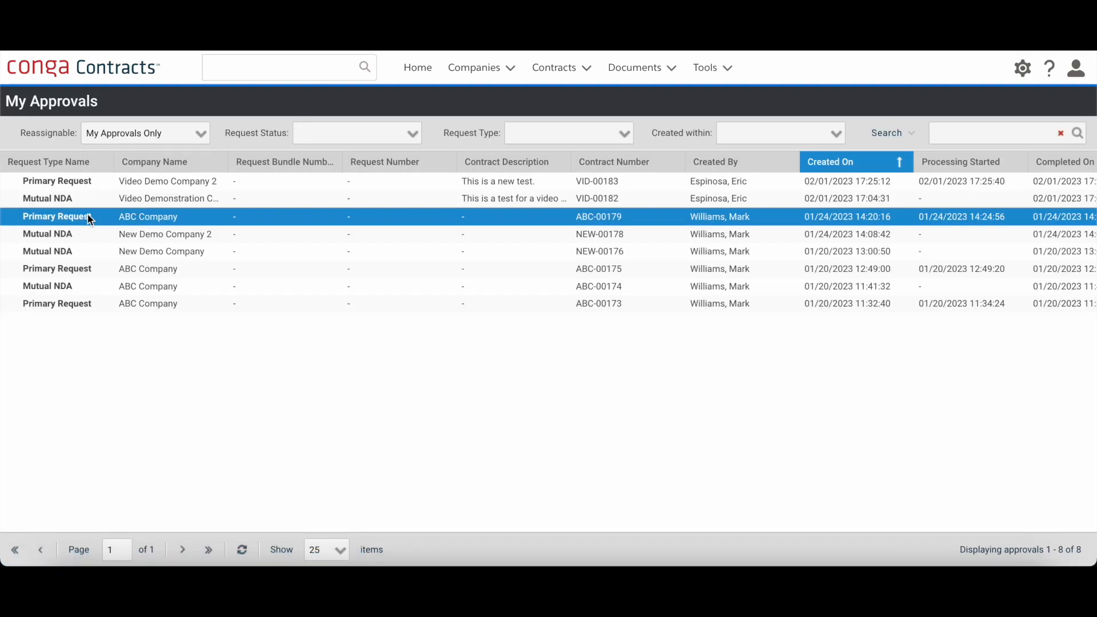
Open the Video Demo Company 2 contract from its Primary Request approval and confirm that it is on our paper
scroll(90, 219, "right", 3)
left_click(989, 182)
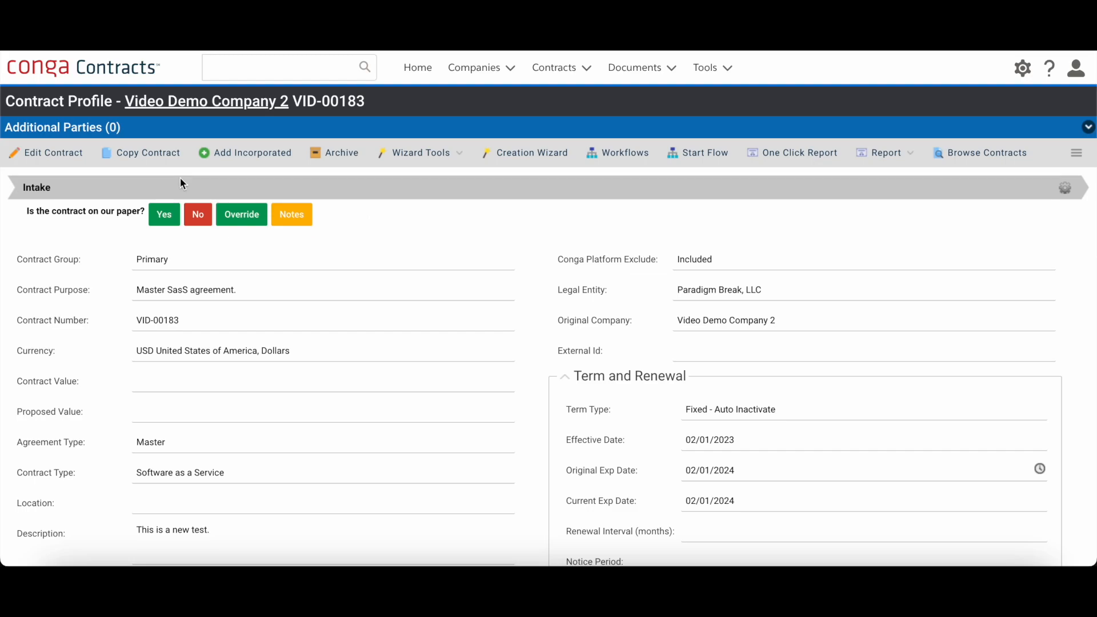
left_click(163, 220)
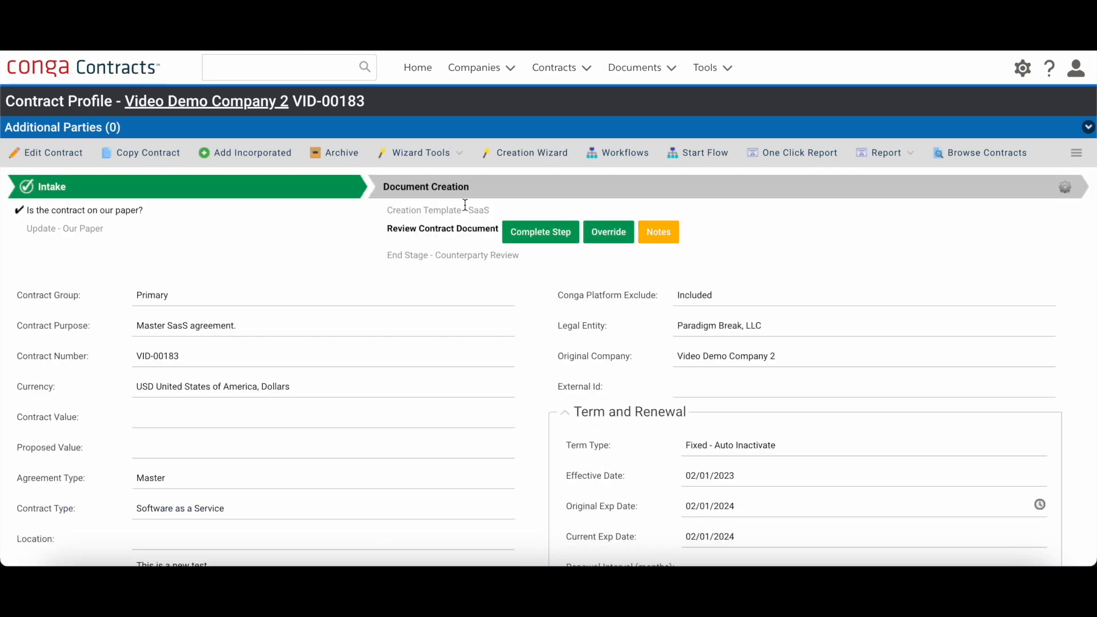
Open the contract's SaaS Master Agreement draft from its documents and preview it
left_click_drag(390, 211, 490, 212)
left_click_drag(382, 231, 490, 228)
left_click(461, 232)
scroll(451, 255, "down", 15)
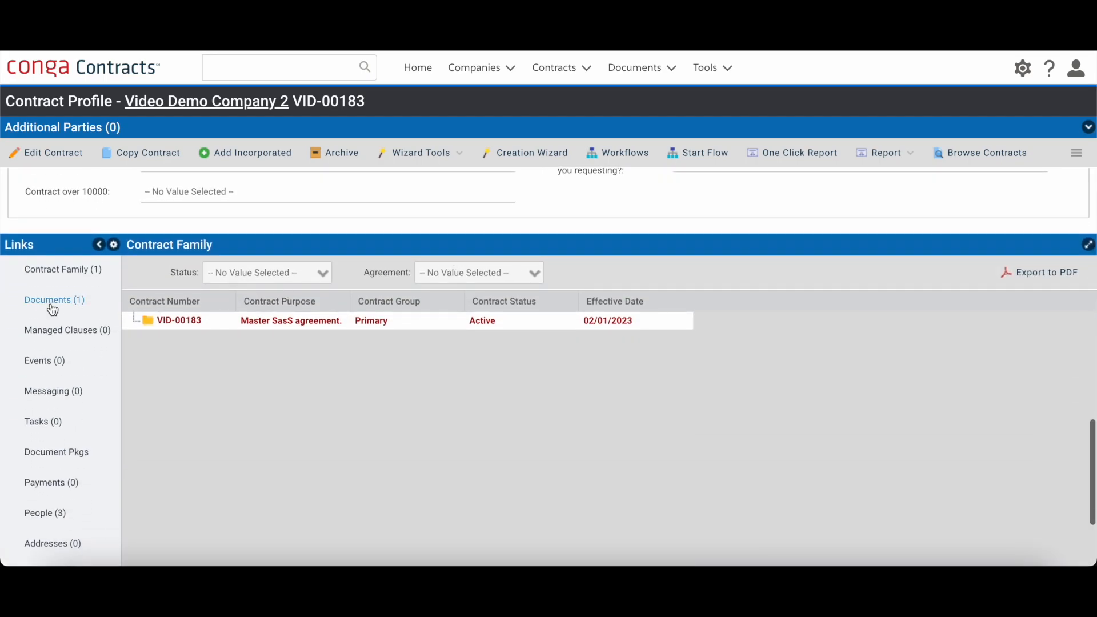
left_click(53, 303)
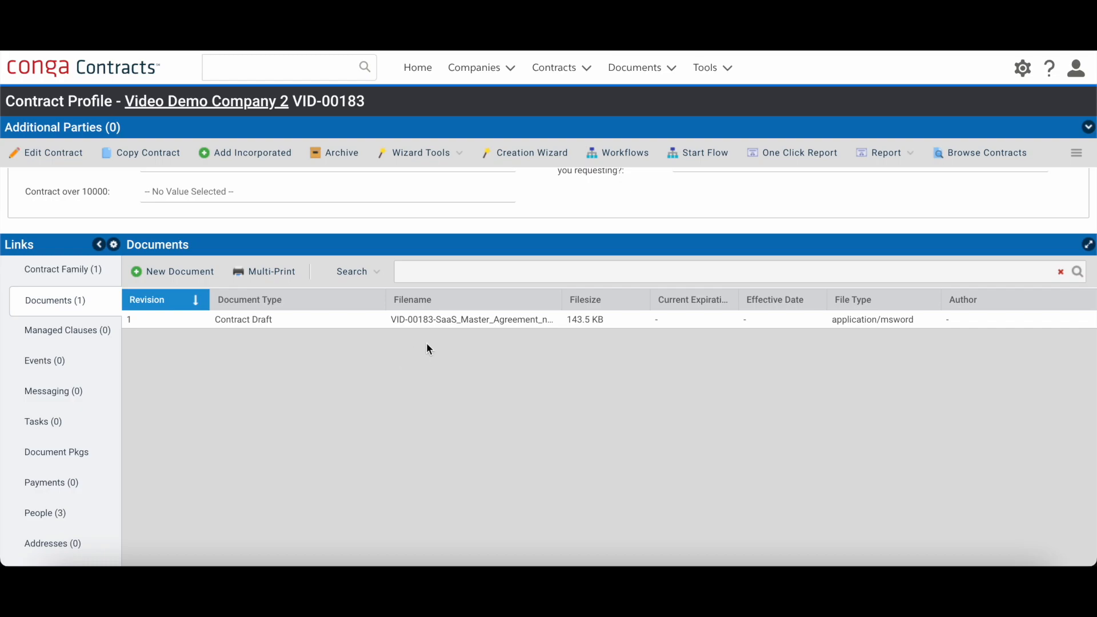
left_click(462, 323)
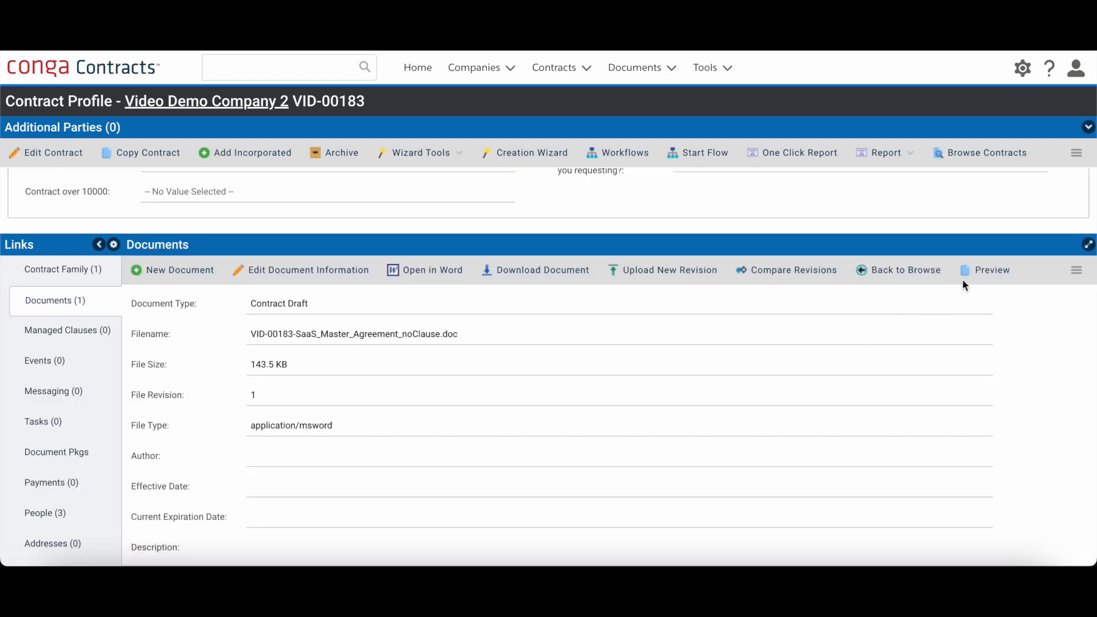
left_click(972, 276)
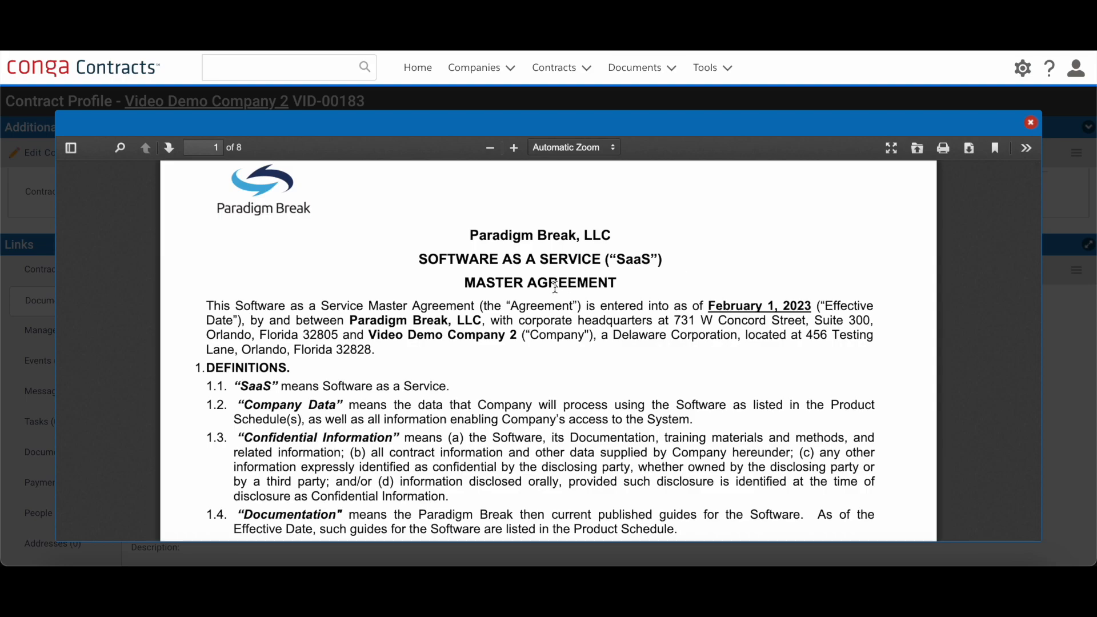
Examine the previewed agreement's opening paragraph, clauses and signature block, and close the preview
left_click_drag(206, 306, 410, 354)
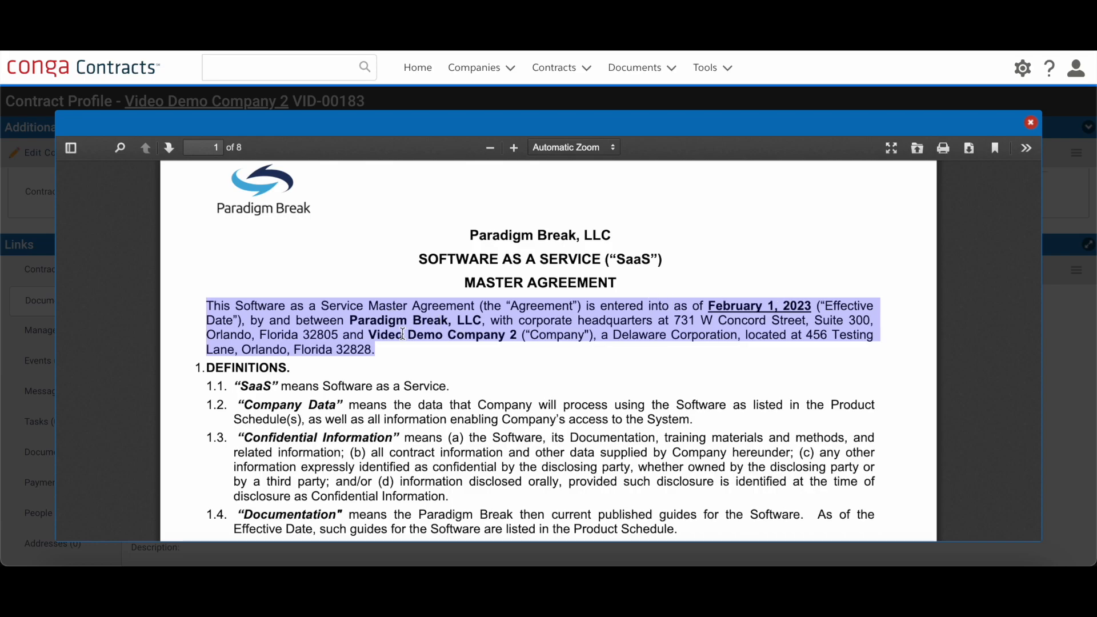
left_click_drag(370, 335, 832, 345)
left_click(712, 365)
scroll(547, 345, "down", 3)
scroll(546, 346, "down", 20)
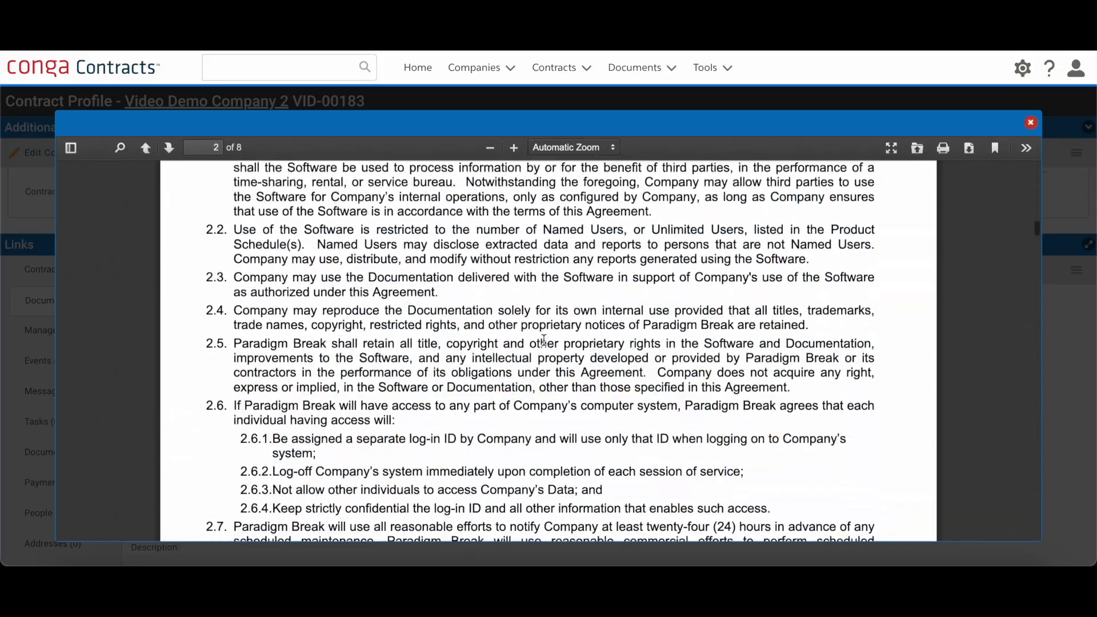
scroll(544, 346, "down", 20)
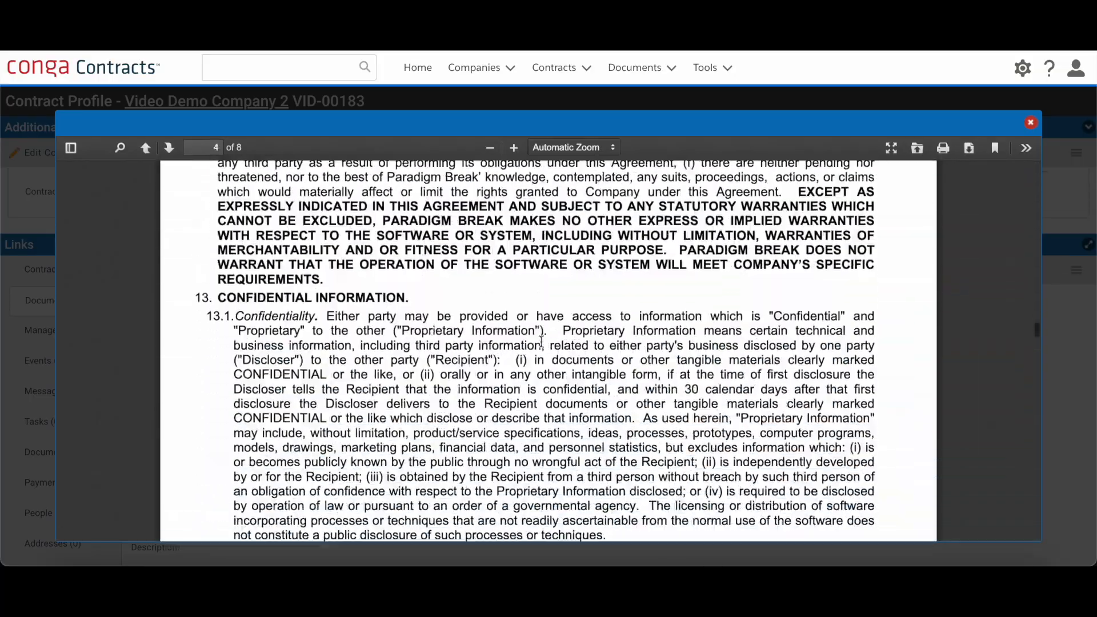
scroll(541, 346, "down", 3)
scroll(541, 349, "up", 7)
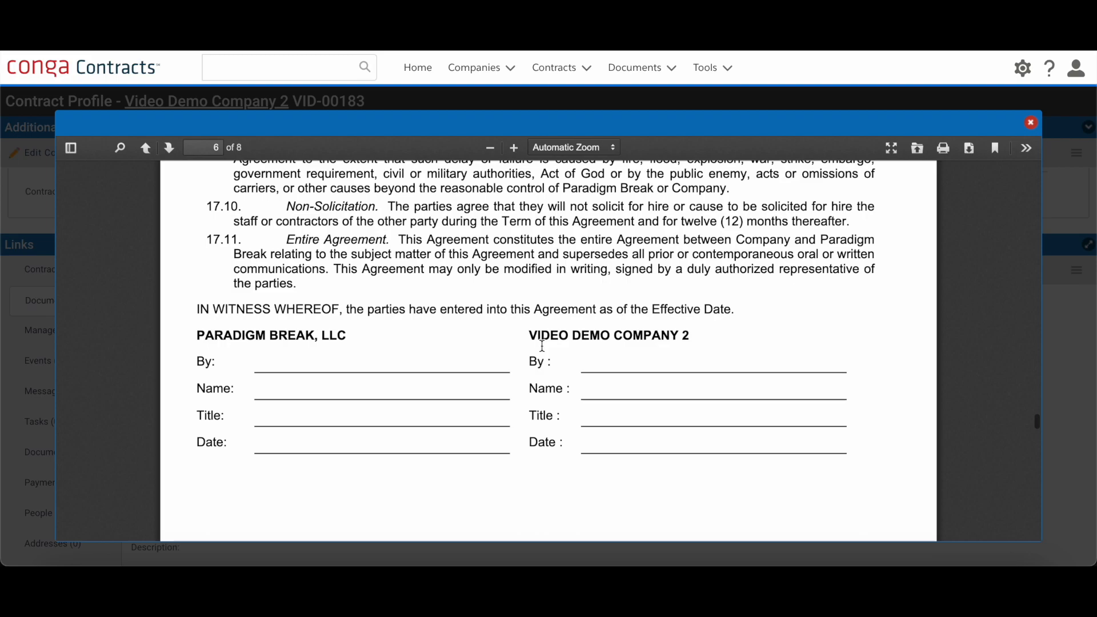
left_click_drag(194, 335, 749, 424)
left_click(744, 418)
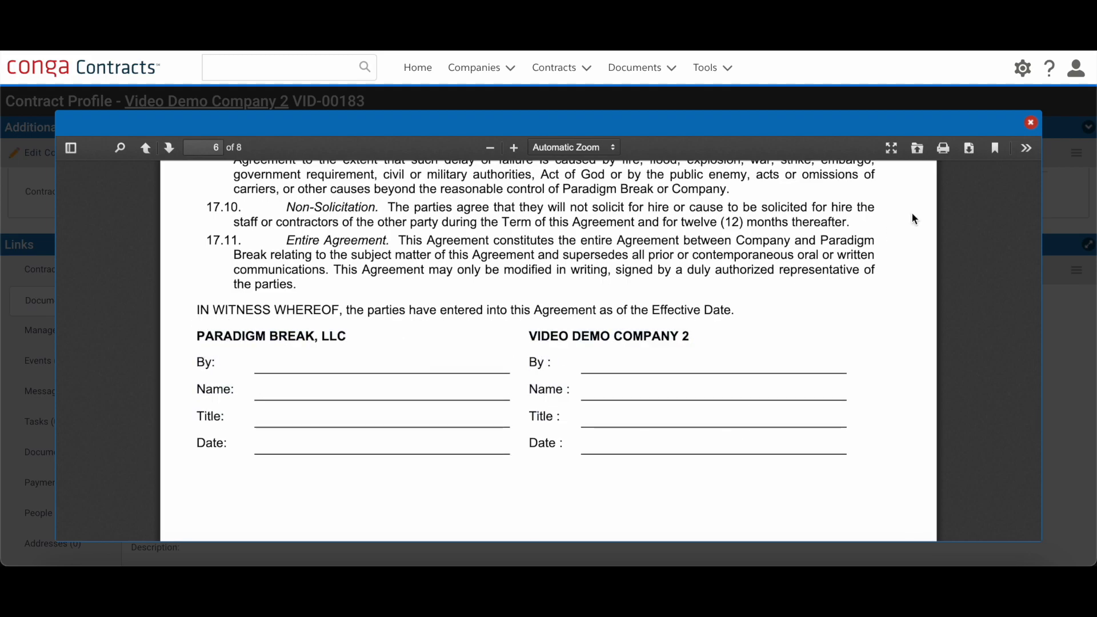
left_click(1032, 122)
Complete the contract document and counterparty review steps, and answer No to further review
scroll(750, 304, "up", 10)
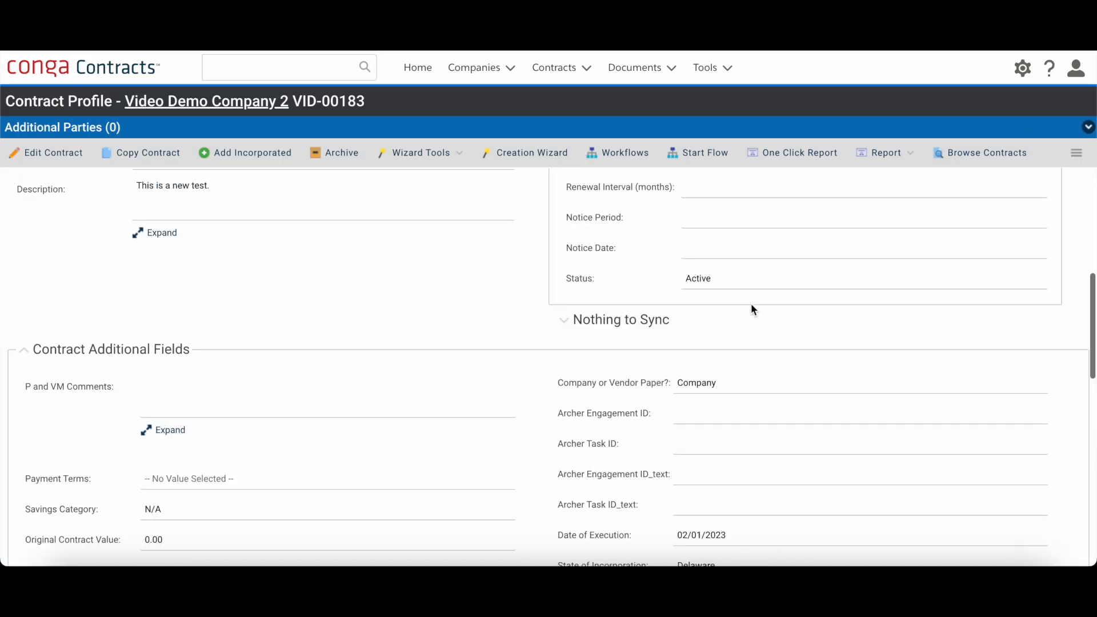
left_click(540, 231)
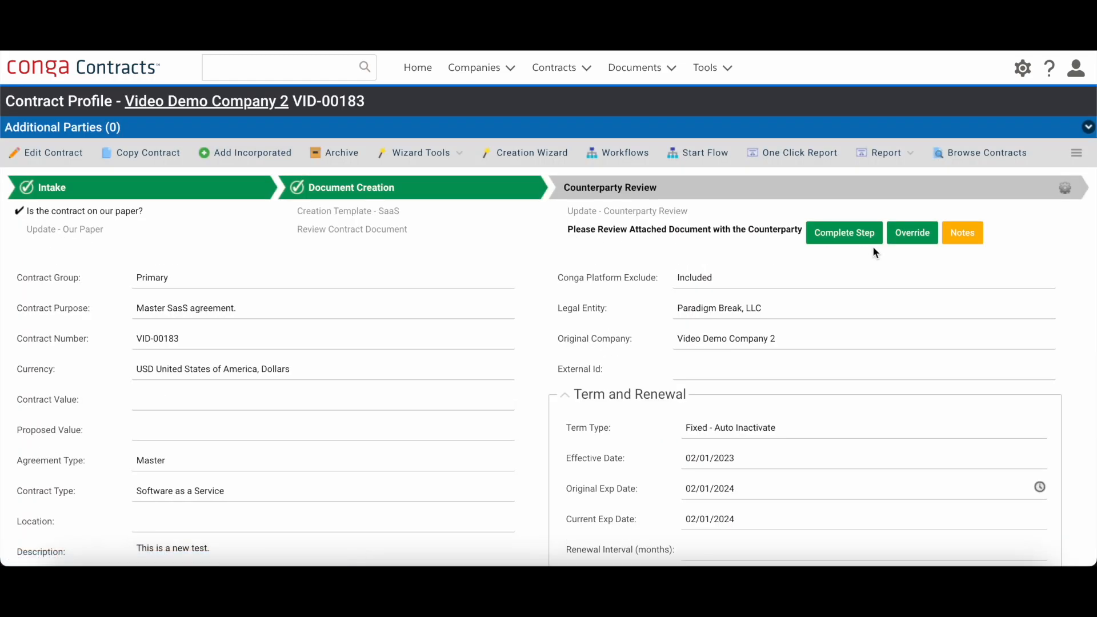
left_click(845, 239)
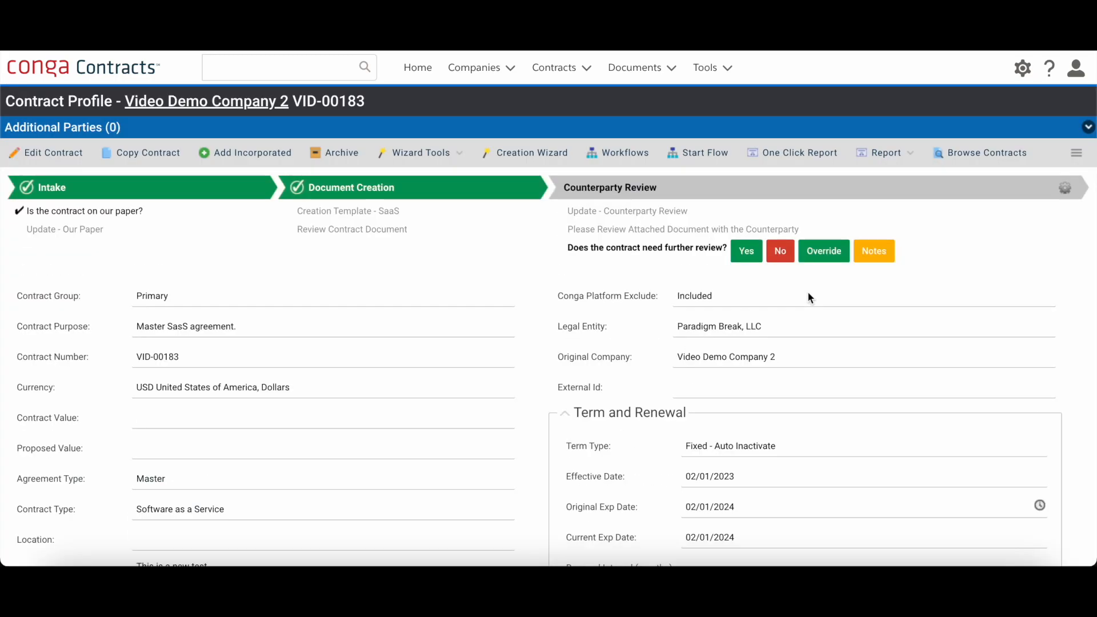
left_click(780, 252)
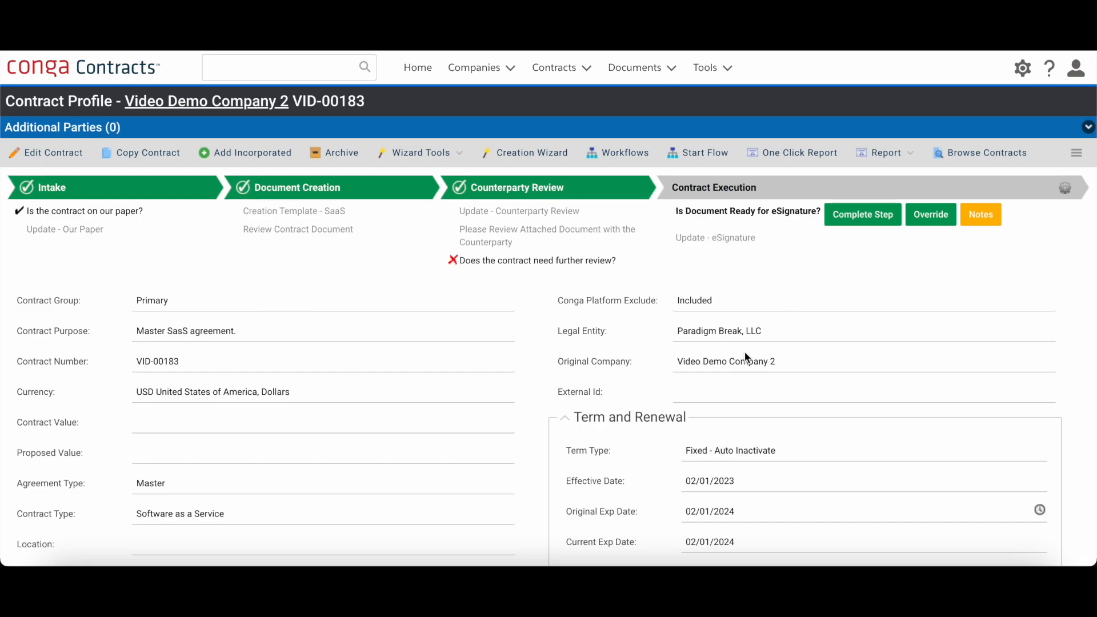
Mark the document as ready for eSignature and create an eSignature package containing the SaaS Master Agreement draft
left_click(840, 221)
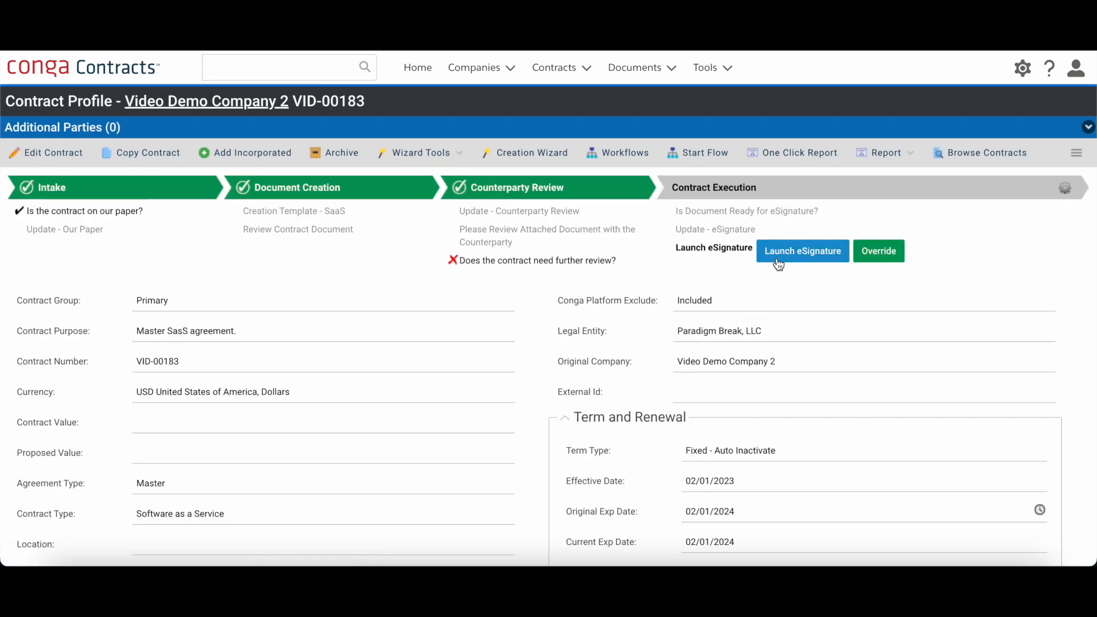
left_click(778, 258)
left_click(67, 226)
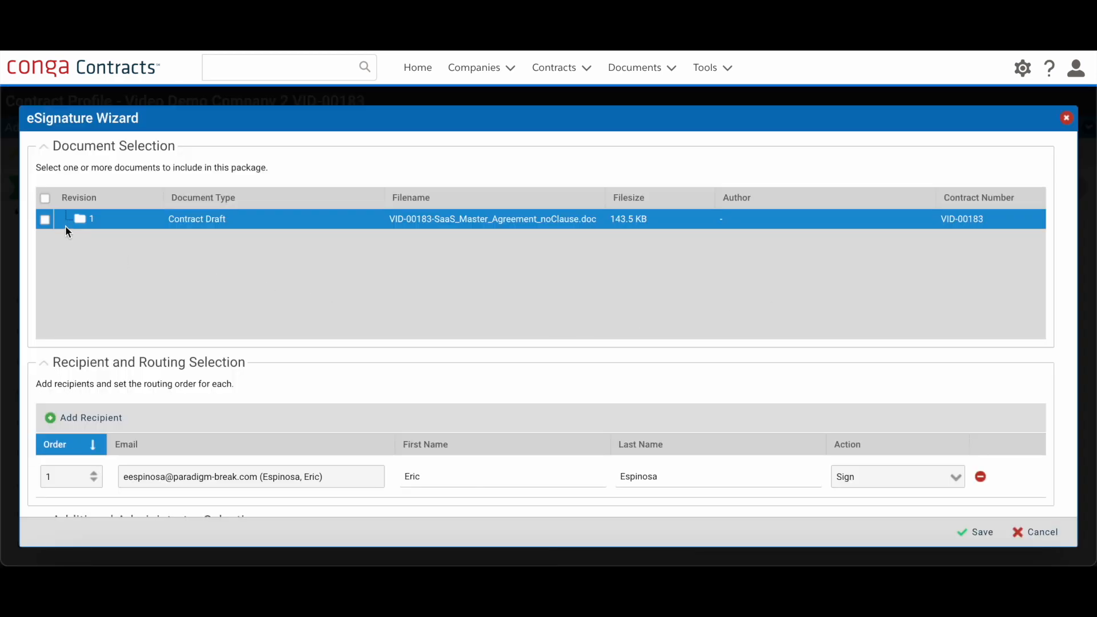
left_click(45, 221)
scroll(527, 380, "down", 5)
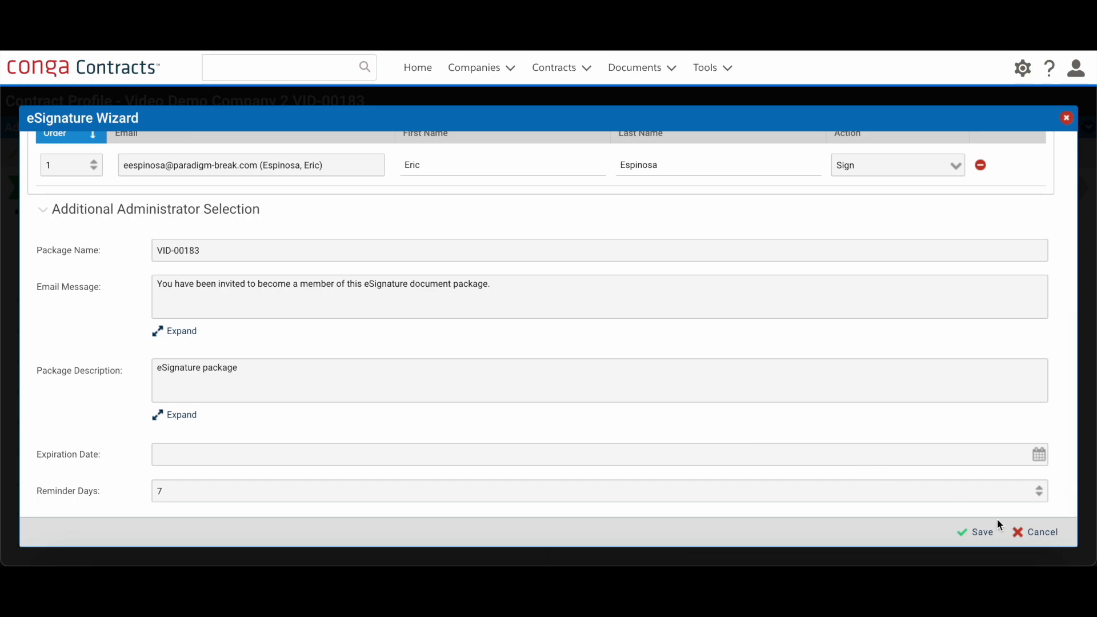
left_click(982, 534)
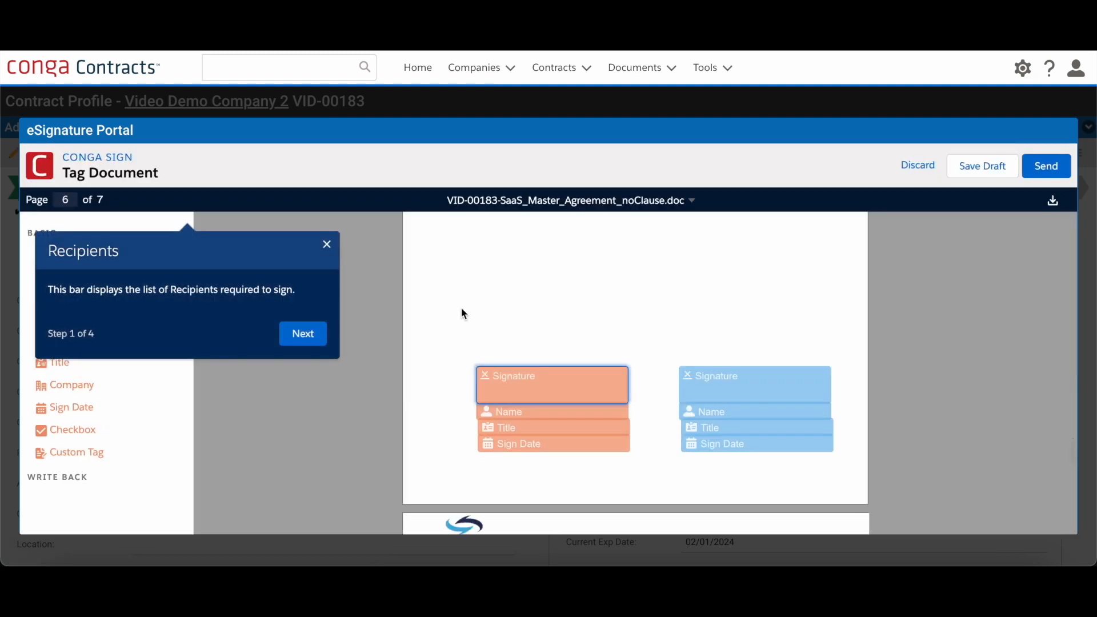
Finish the tagging tour, check the signature tags over both parties' signature blocks, and send the SaaS Master Agreement for signature
left_click(313, 338)
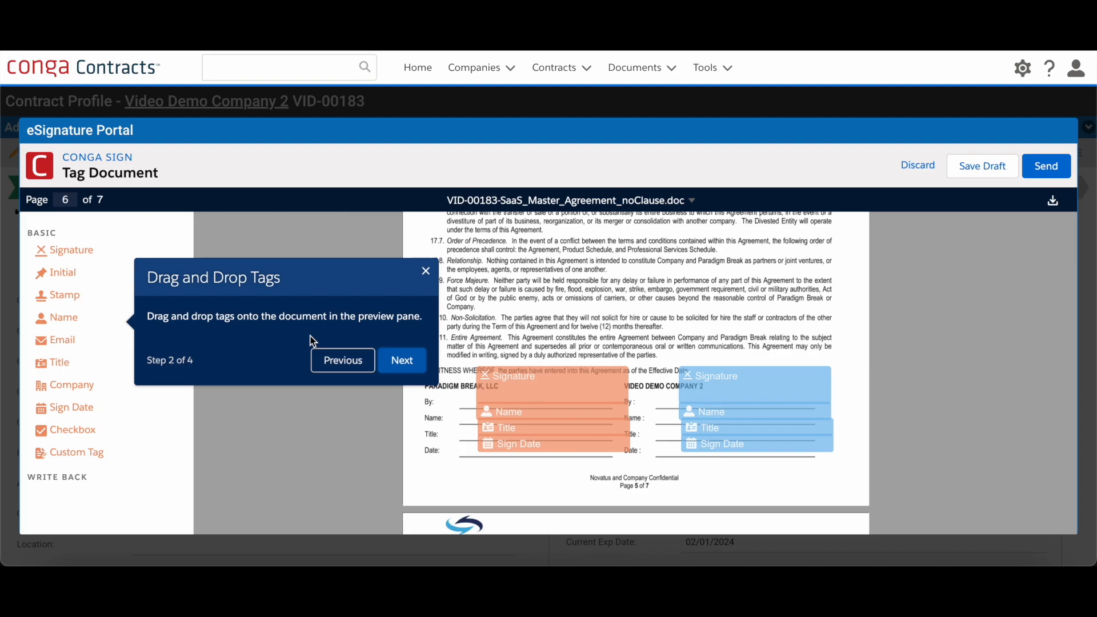
left_click(404, 360)
left_click(404, 495)
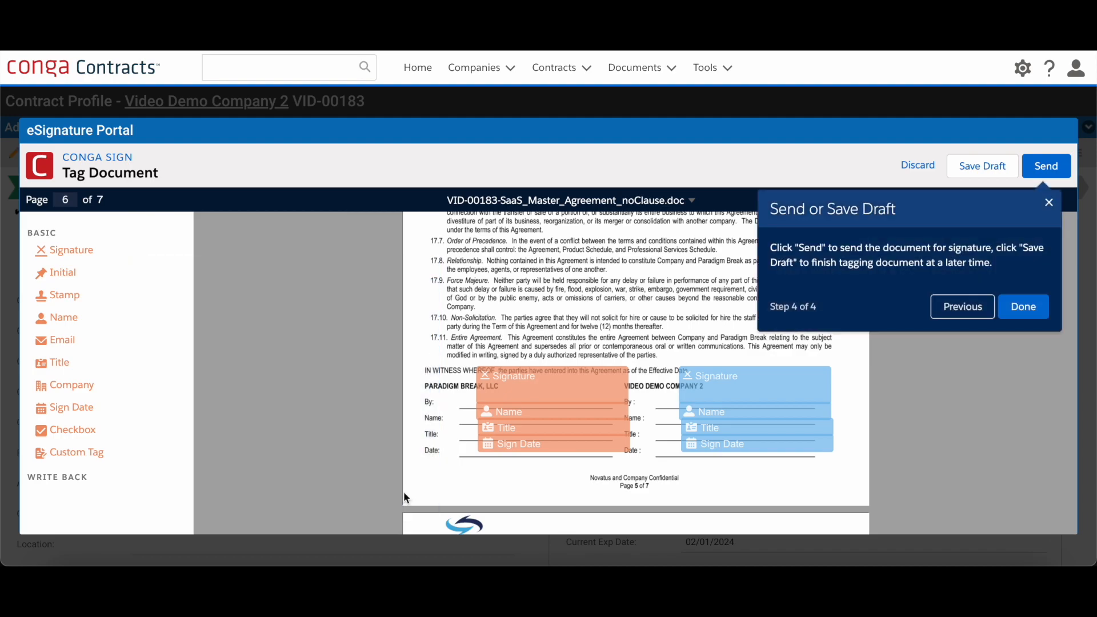
left_click(1023, 307)
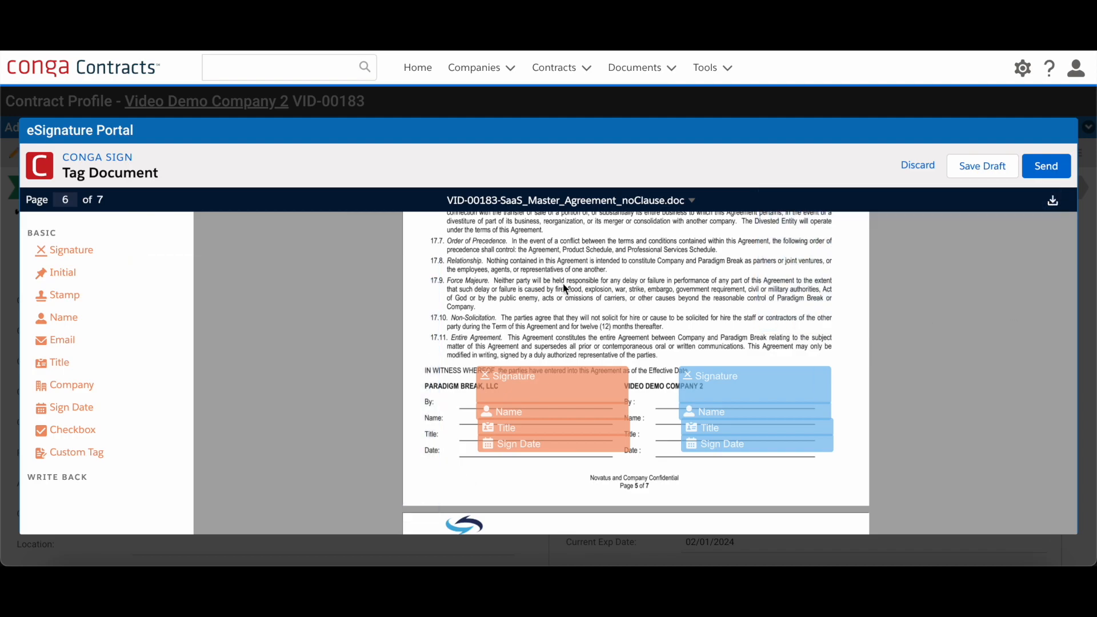
scroll(565, 280, "down", 3)
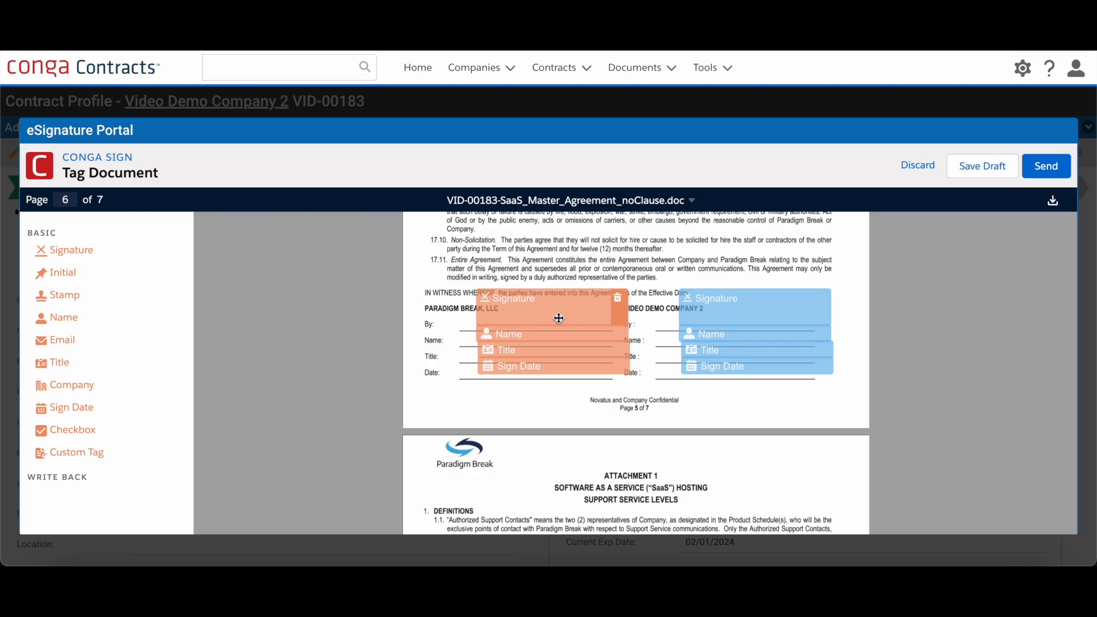
scroll(652, 382, "down", 1)
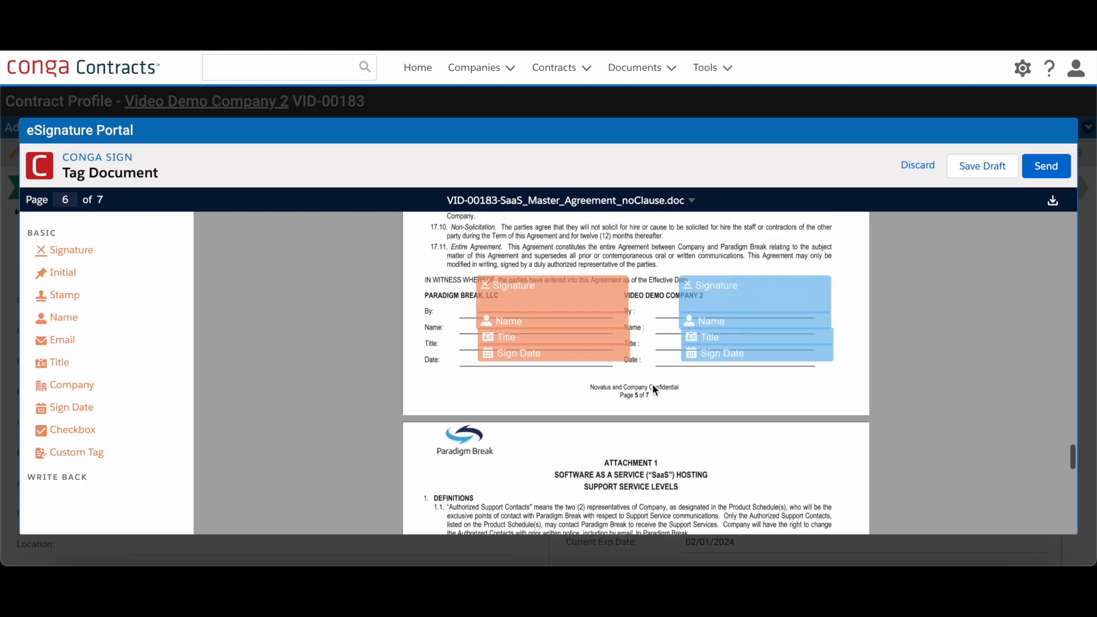
left_click(1026, 176)
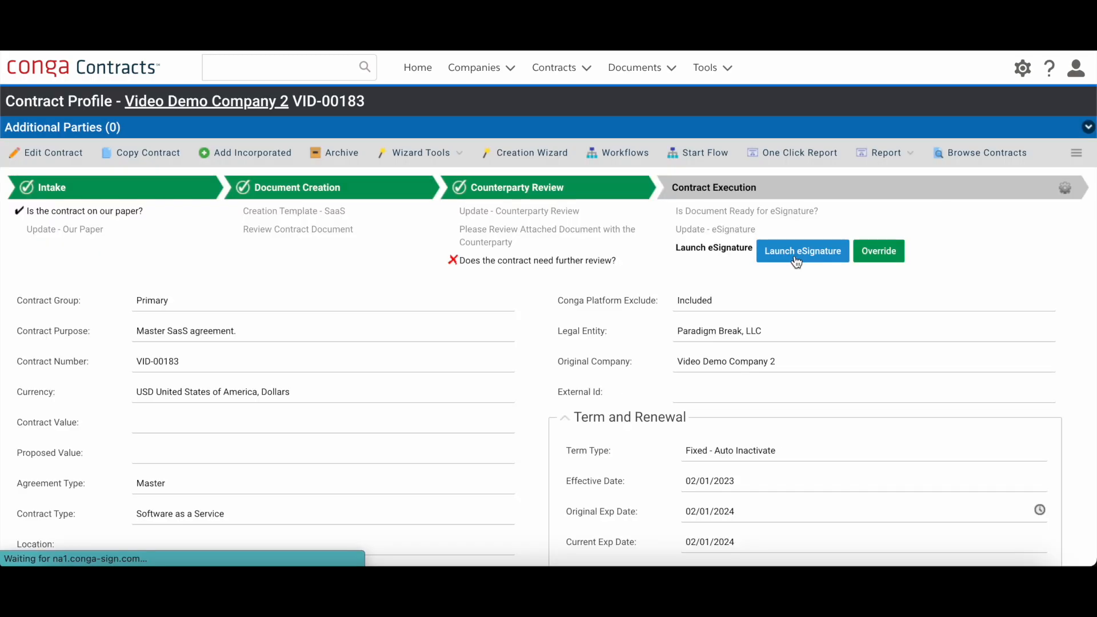
left_click(798, 254)
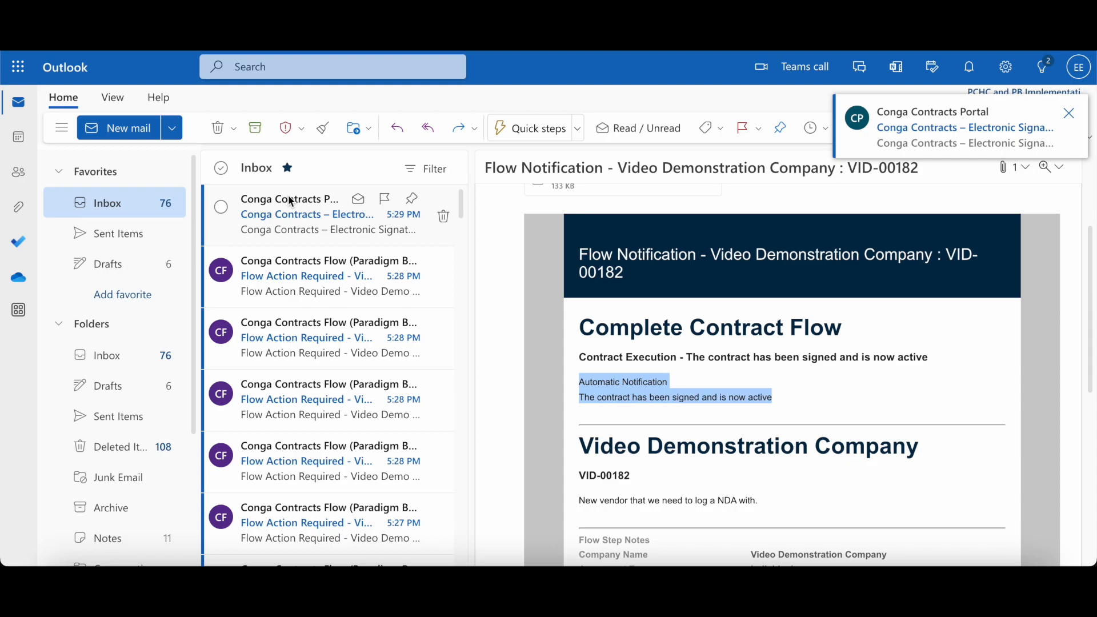
Switch to Outlook, open the document from the Electronic Signature Request email for signing, and agree to the Electronic Record and Signature Disclosure
left_click(304, 197)
scroll(786, 272, "down", 5)
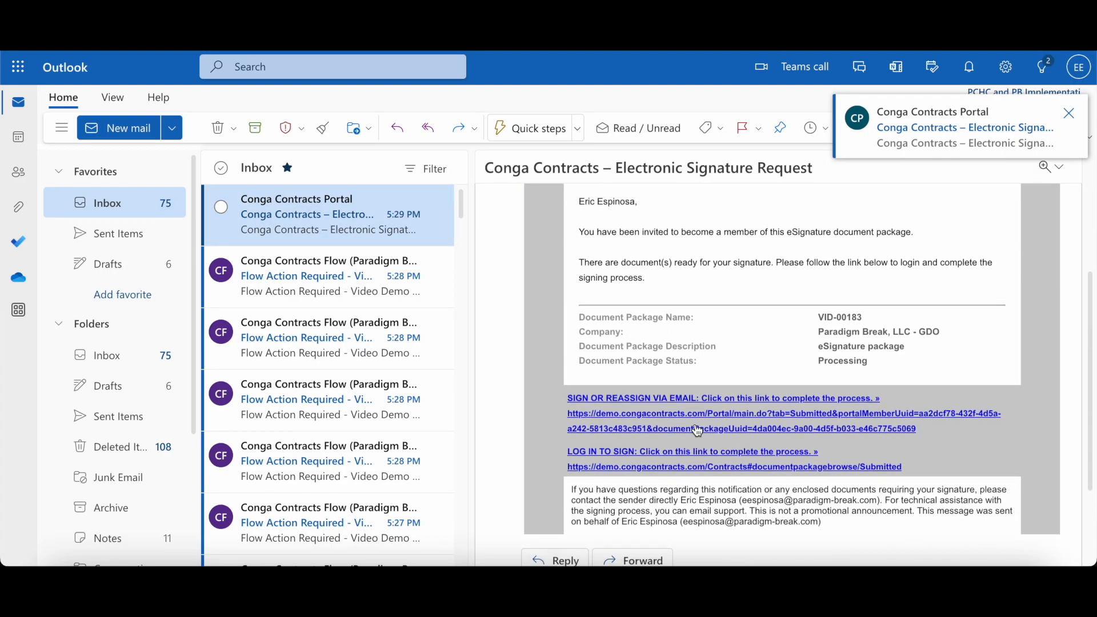
left_click(698, 381)
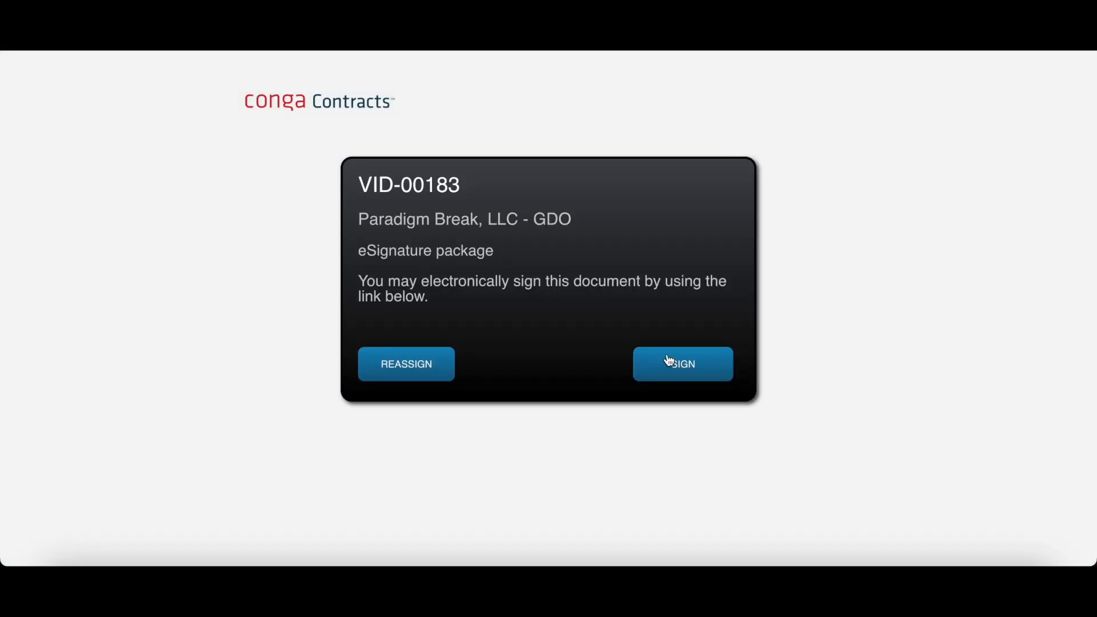
left_click(713, 374)
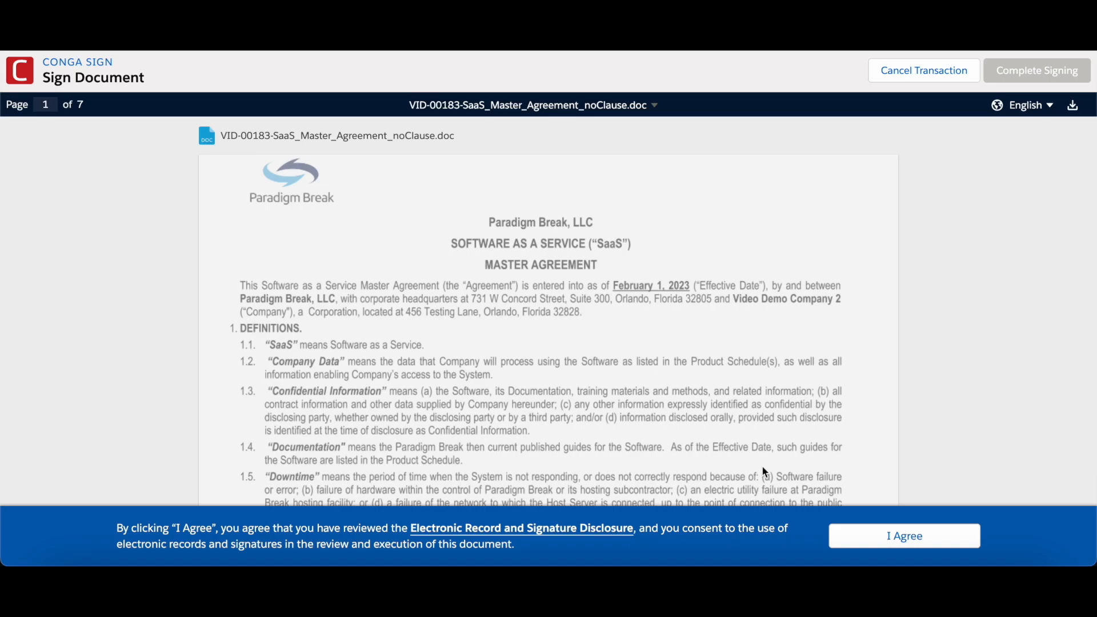
left_click(898, 540)
Apply the signature in the Paradigm Break, LLC signature block on page 6 of the agreement
scroll(538, 343, "down", 20)
scroll(540, 347, "down", 15)
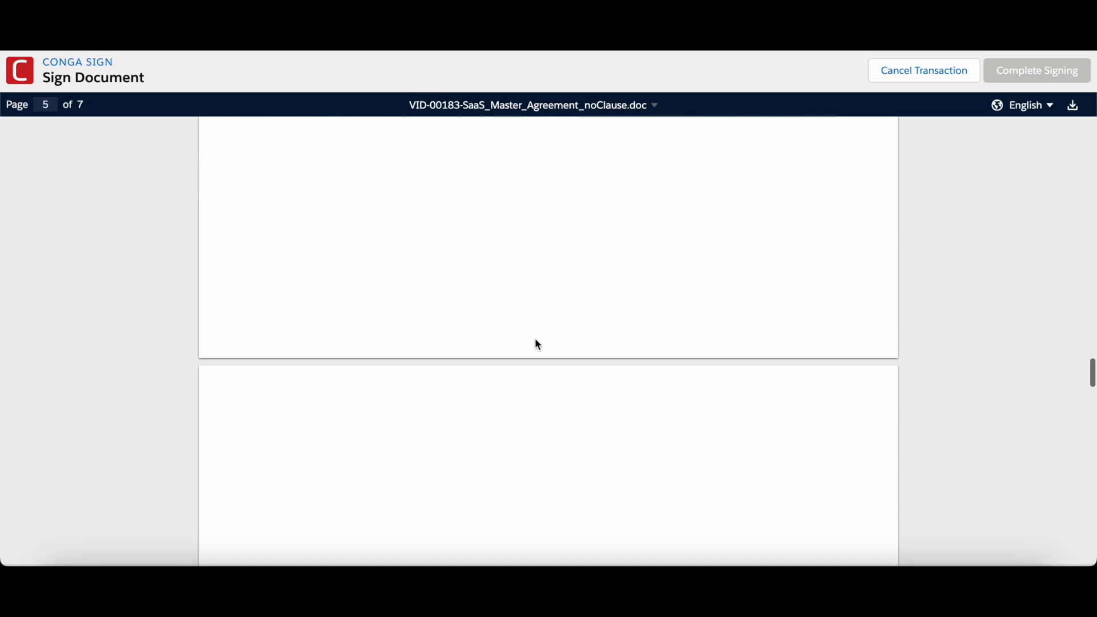
scroll(539, 344, "down", 5)
scroll(535, 339, "down", 12)
scroll(536, 339, "up", 2)
left_click(435, 220)
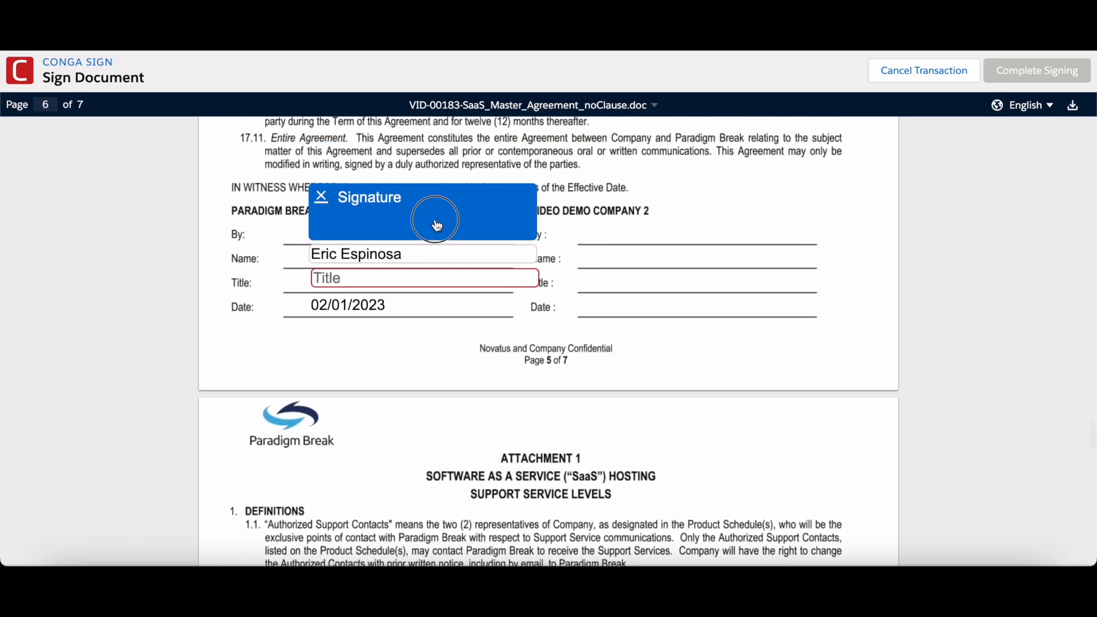
left_click(738, 407)
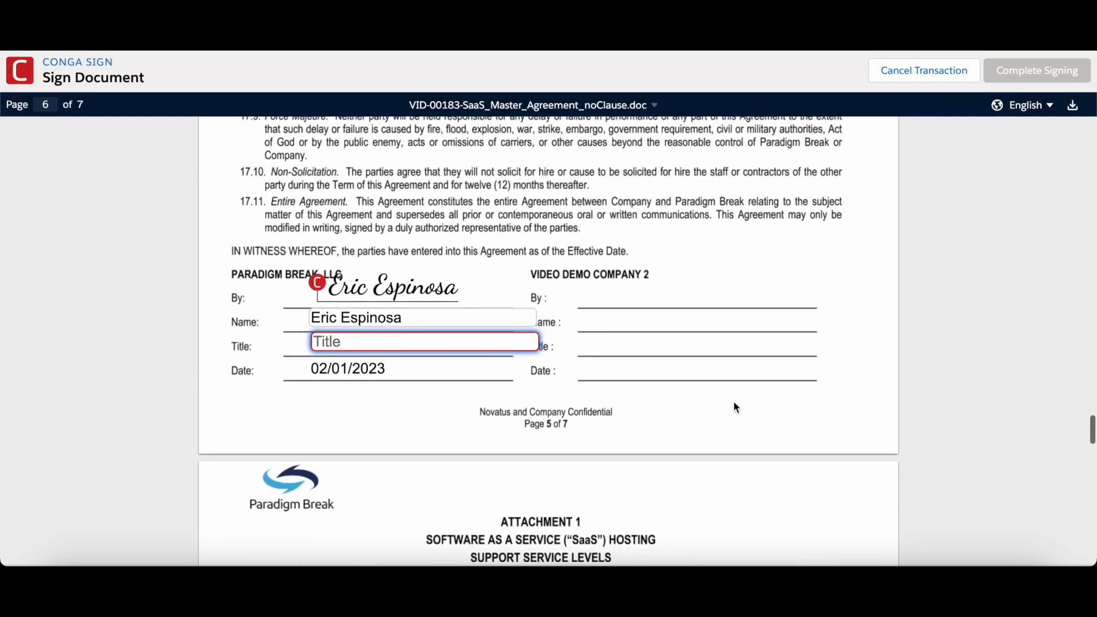
Enter Contract Manager as the signer's title, complete the signing, and dismiss the confirmation
left_click(418, 341)
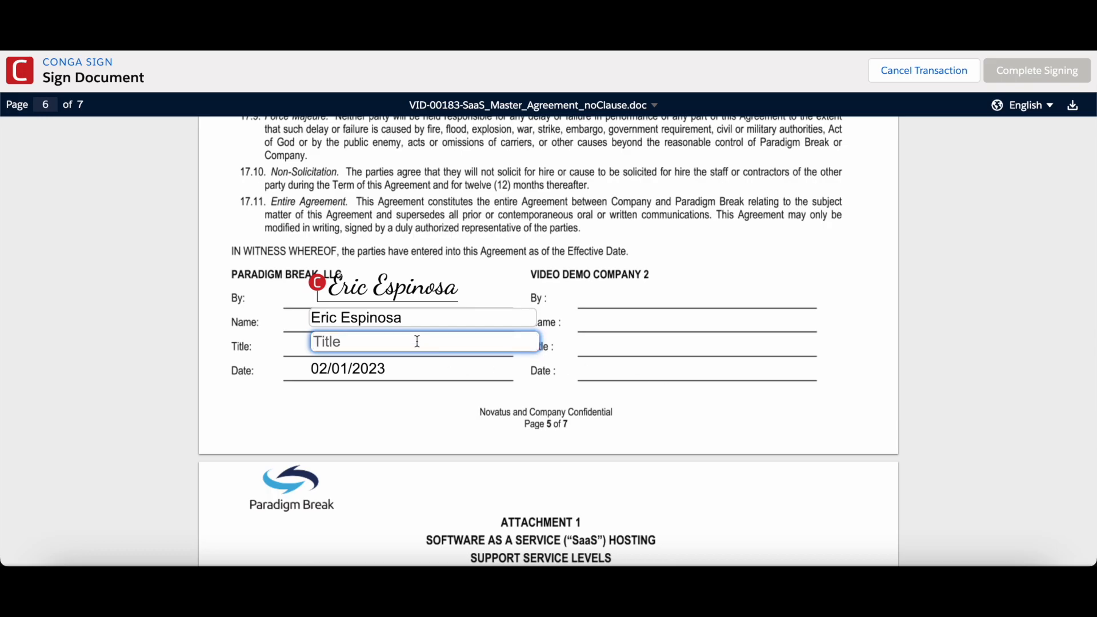
type("Contract")
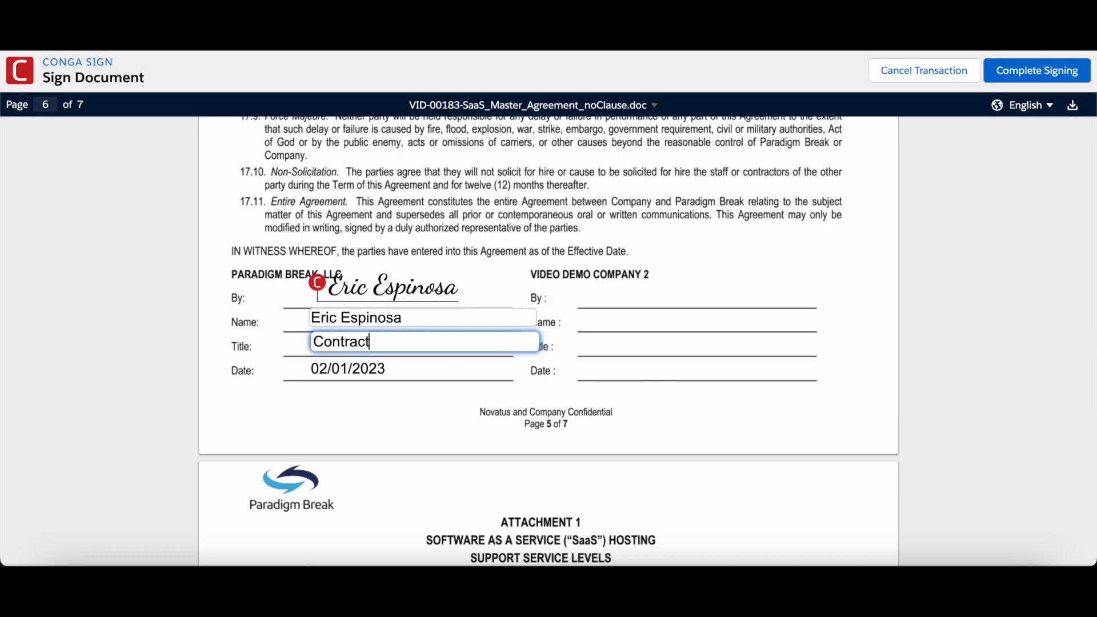
type(" Manager")
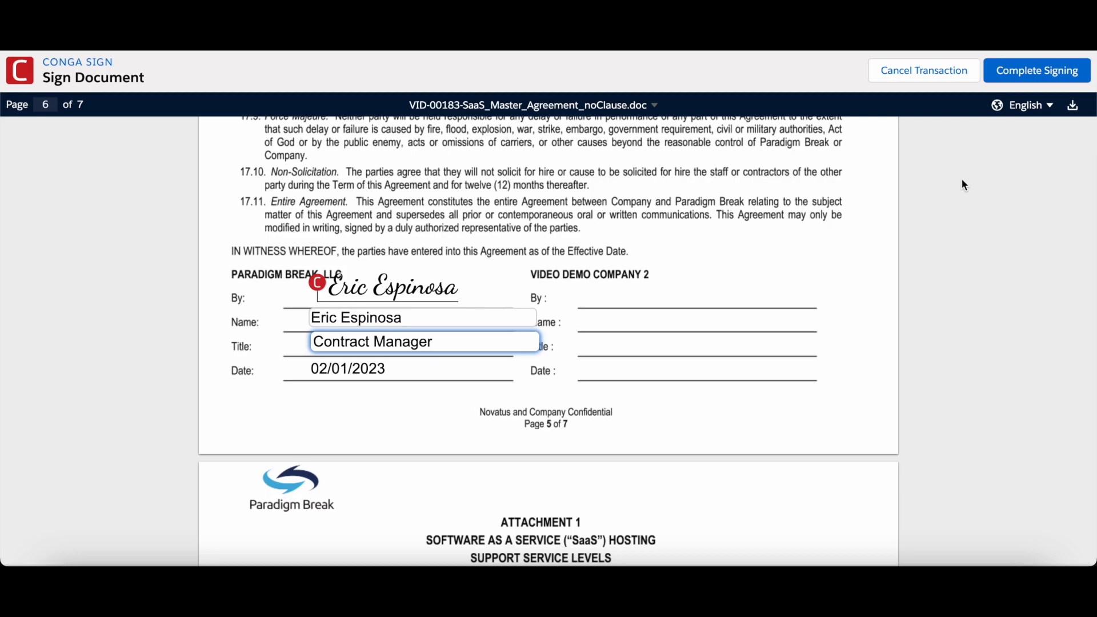
left_click(1038, 67)
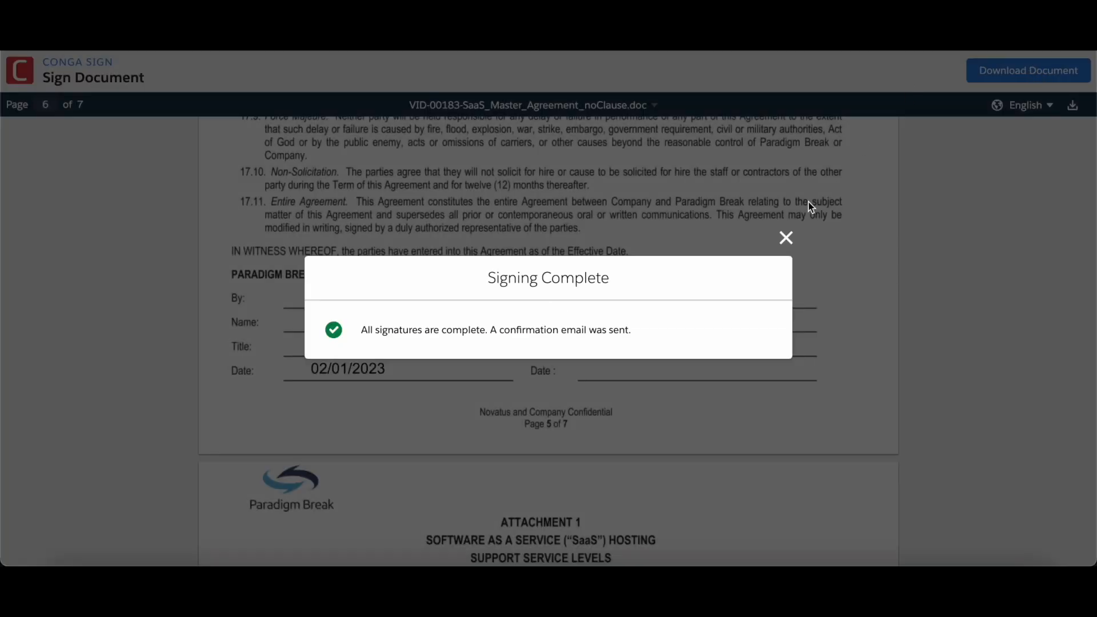
left_click(786, 238)
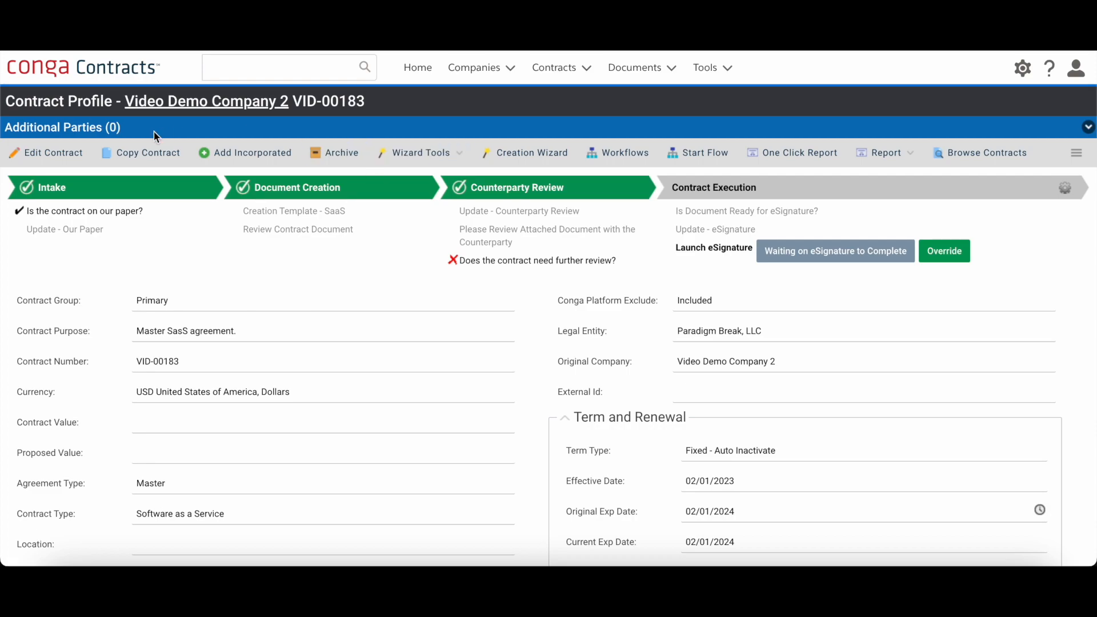
Return to the contract profile in Conga Contracts, refresh it, and review the Contract Execution steps
left_click(129, 102)
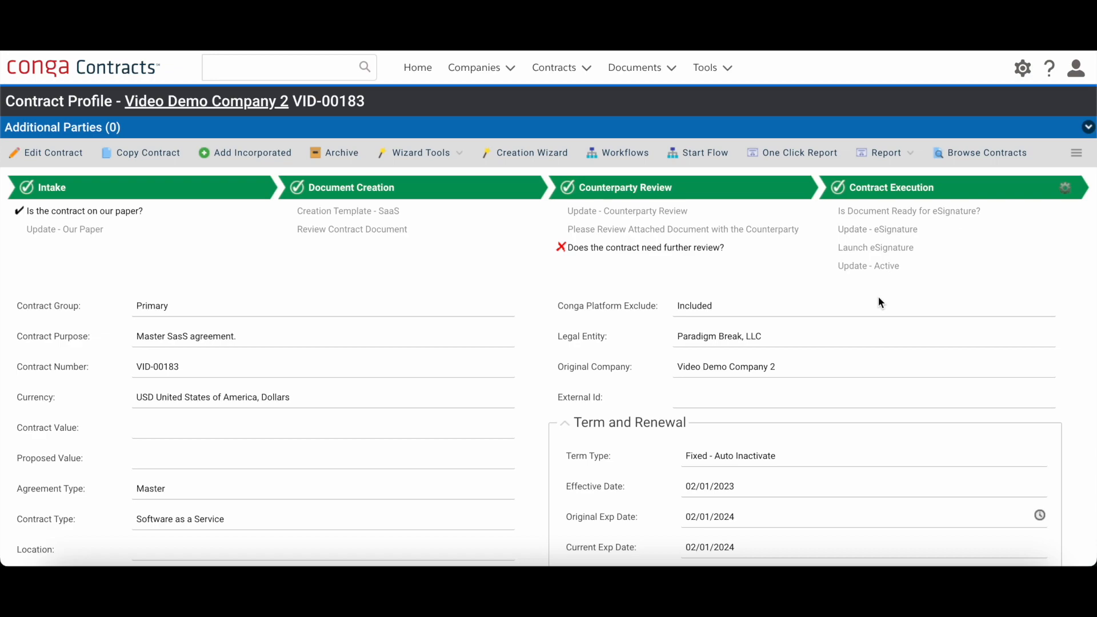
left_click_drag(840, 211, 899, 264)
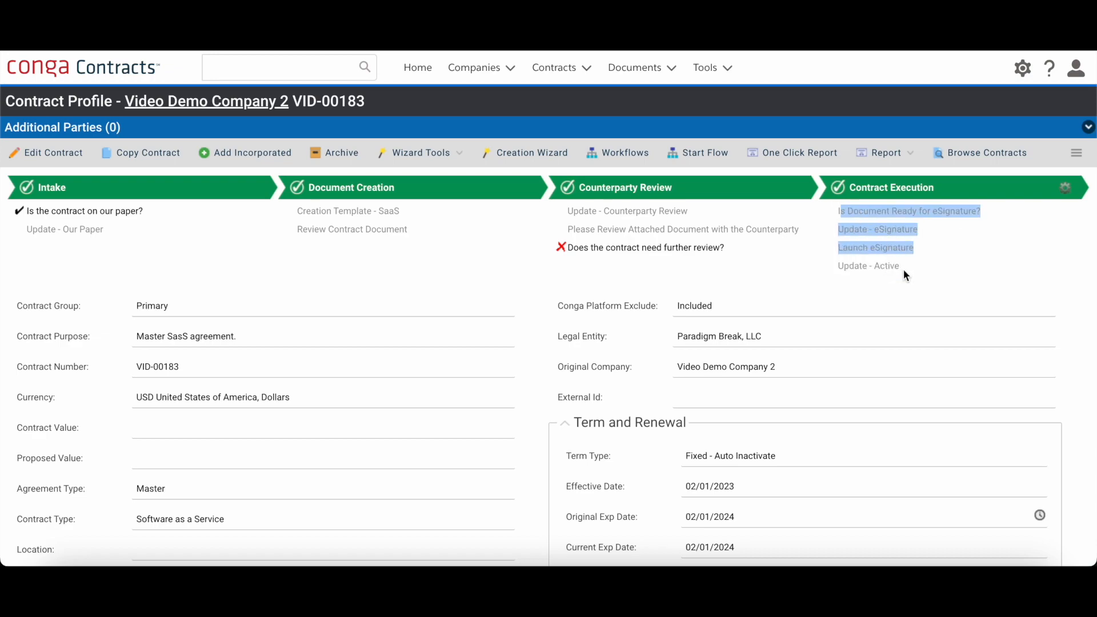
left_click(894, 265)
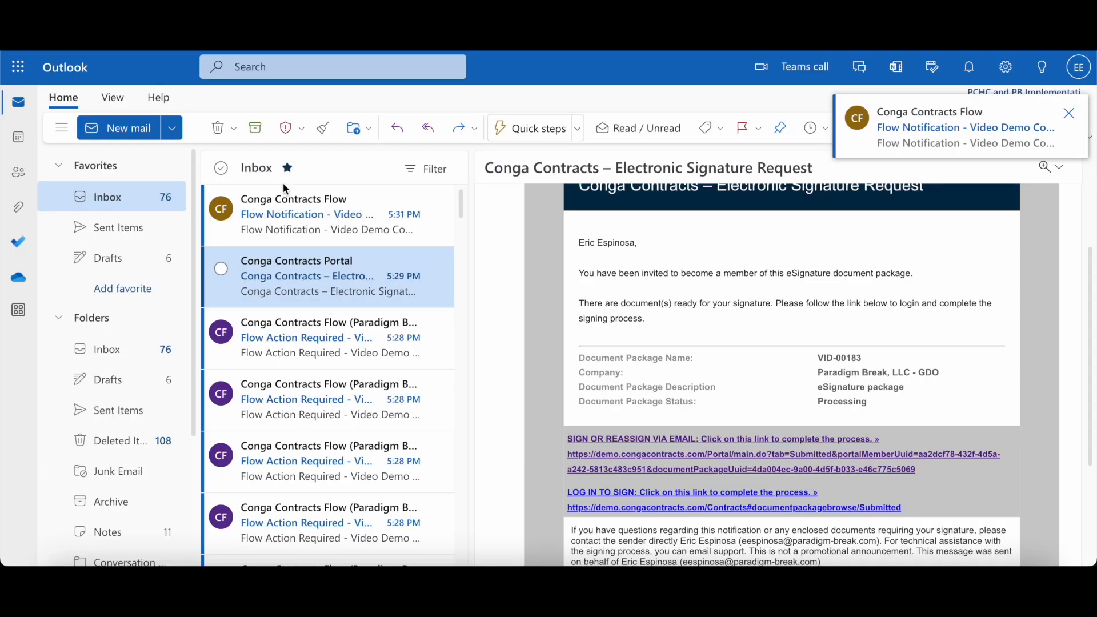
Read the newest Flow Notification email in Outlook, and check the contract's status in the profile's Term and Renewal section
left_click(324, 210)
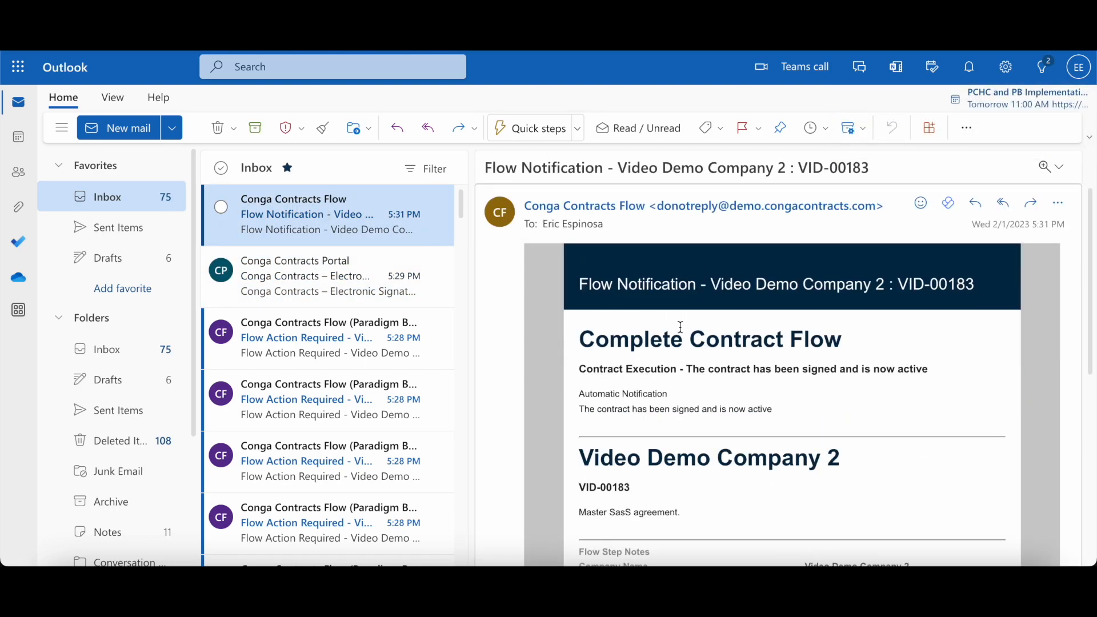
scroll(681, 327, "down", 3)
scroll(628, 291, "up", 1)
left_click_drag(583, 264, 773, 284)
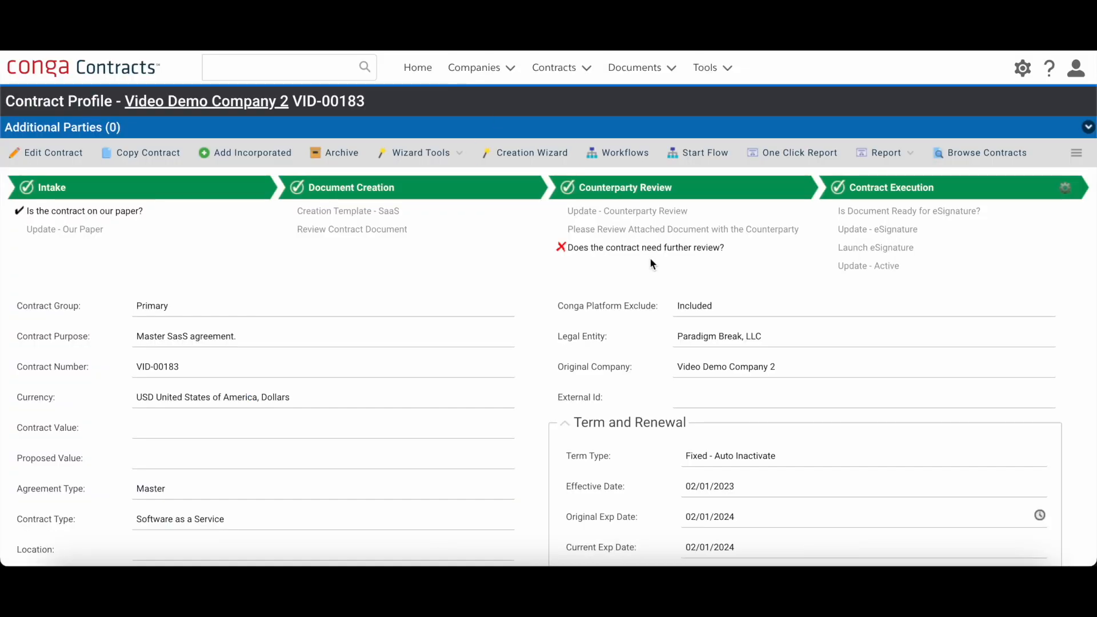
scroll(649, 257, "down", 5)
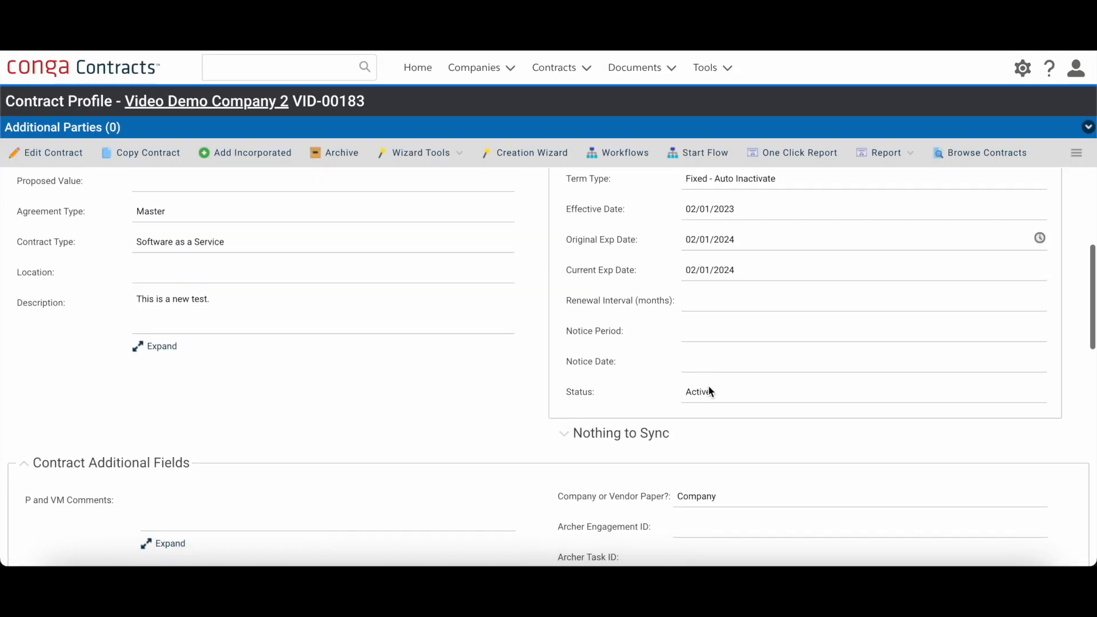
scroll(386, 304, "up", 5)
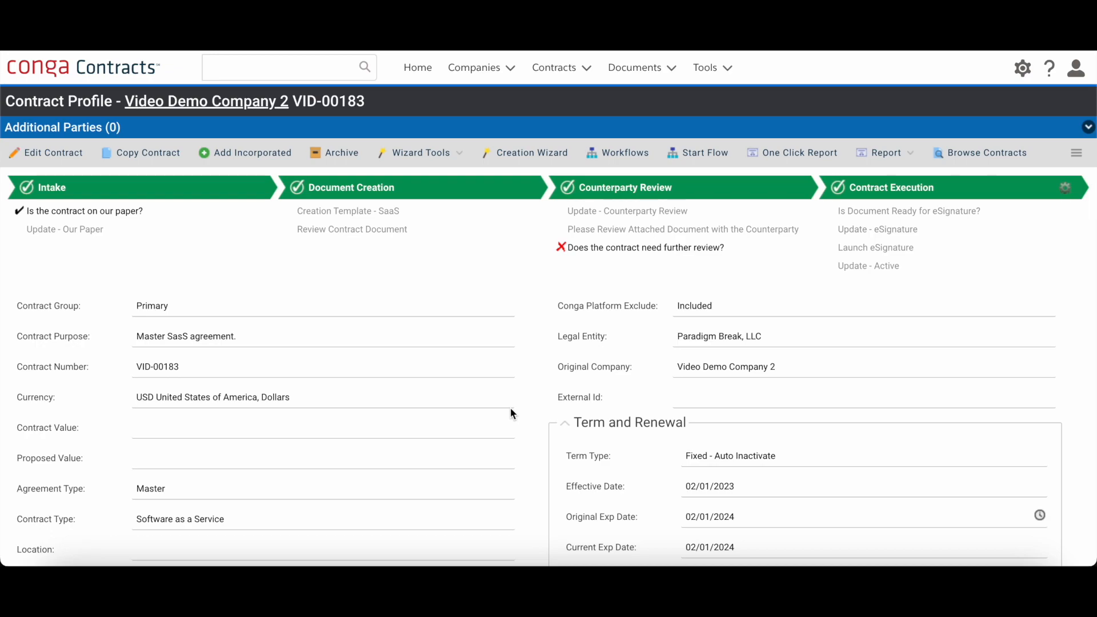
Open the contract's Flow Diagram, examine the Legal, Business and Finance Review and Intake stages, and close it
left_click(1066, 189)
left_click(1059, 219)
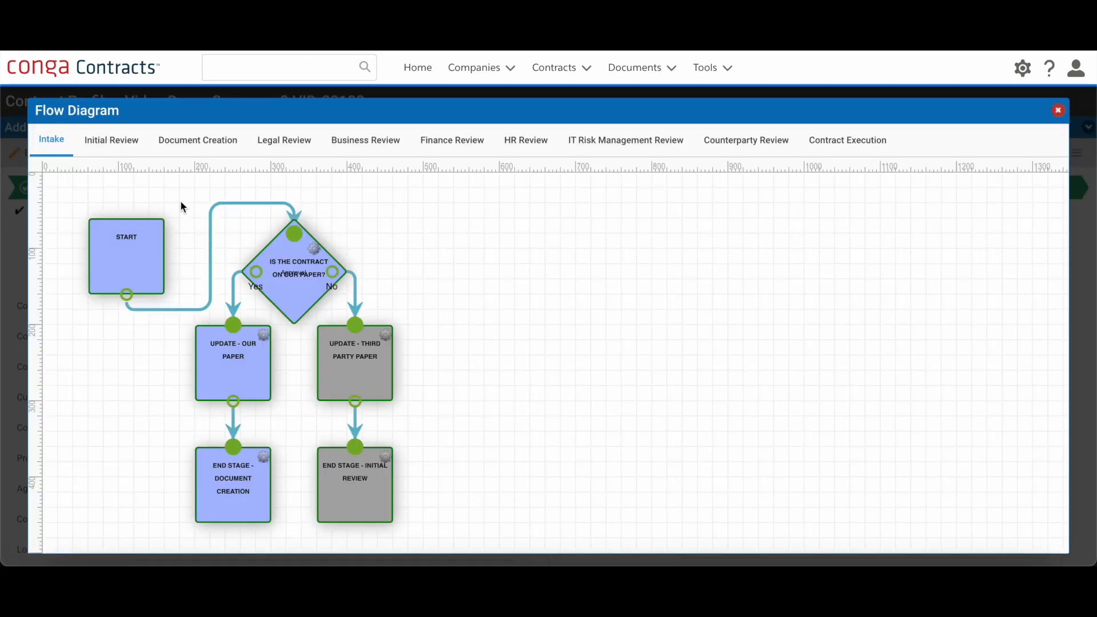
left_click(283, 140)
left_click(369, 140)
left_click(457, 152)
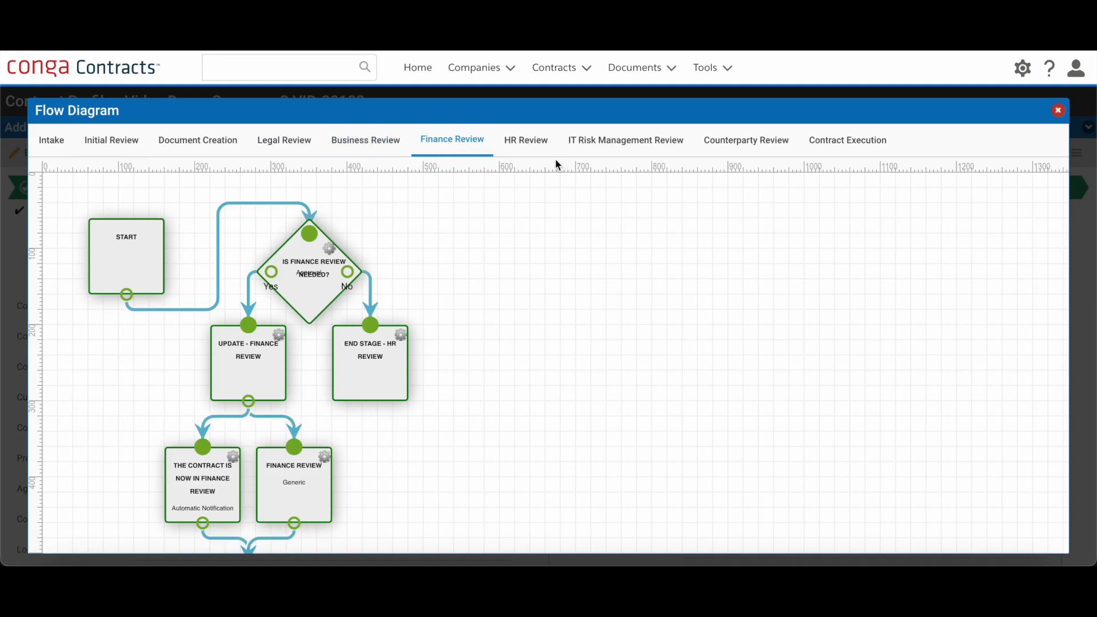
left_click(62, 146)
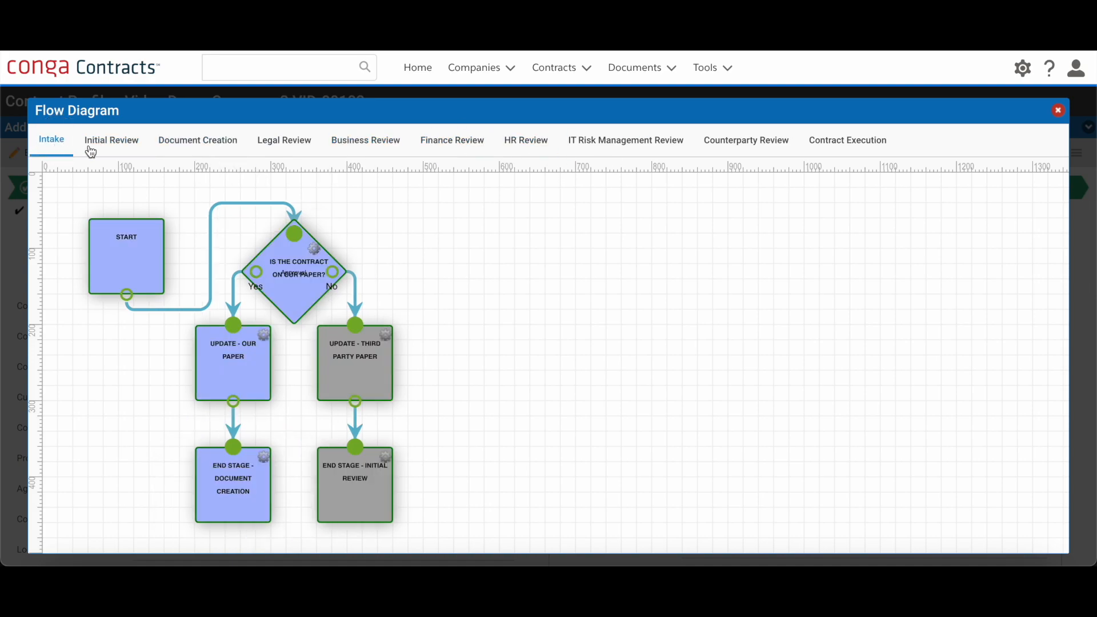
left_click(1058, 114)
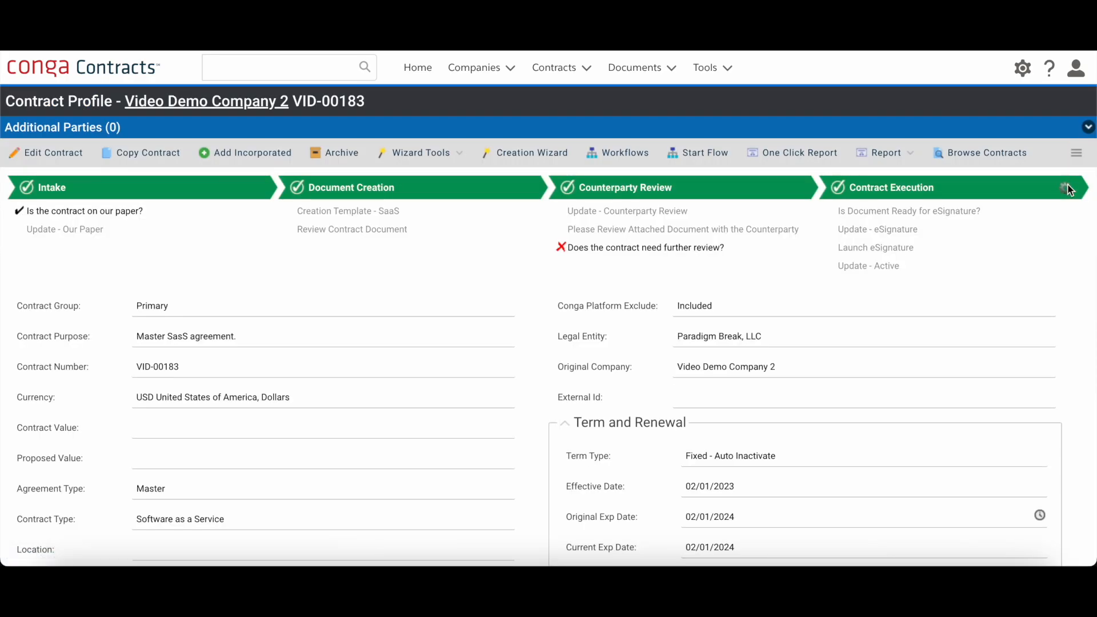
Open the contract's Flow Activities log, review the recorded steps through the end of the flow, and close it
left_click(1070, 187)
left_click(1048, 197)
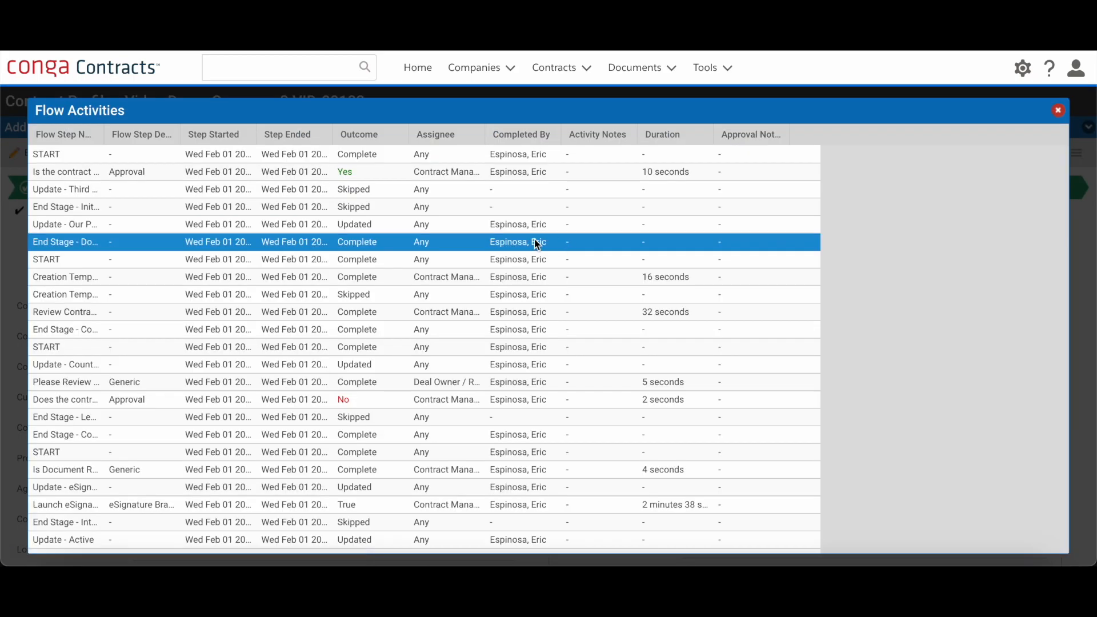
scroll(427, 252, "down", 1)
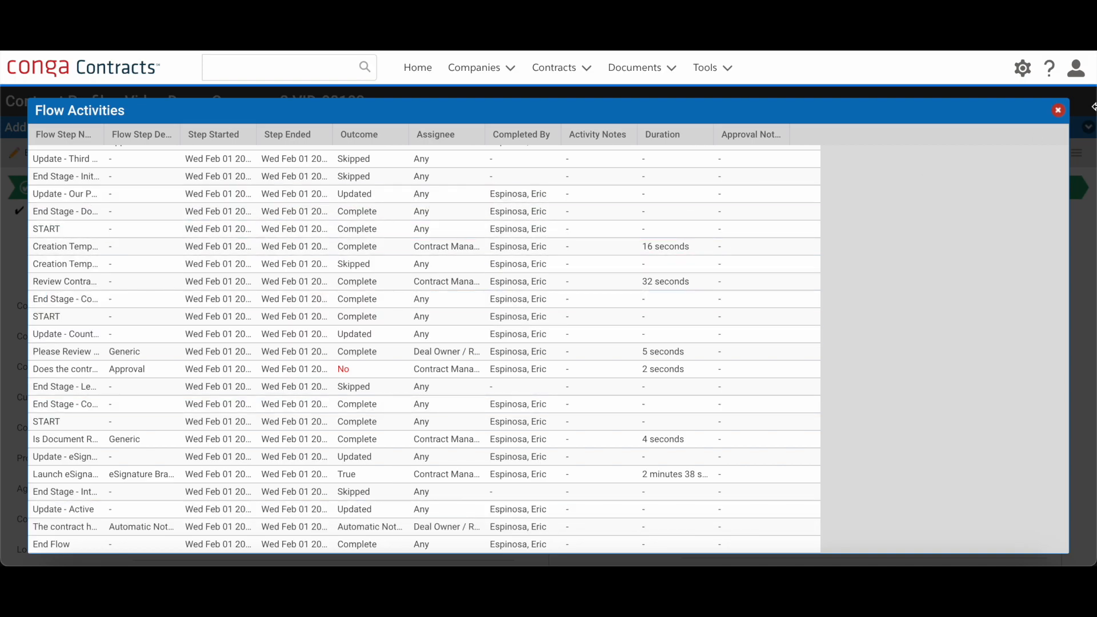
left_click(1058, 110)
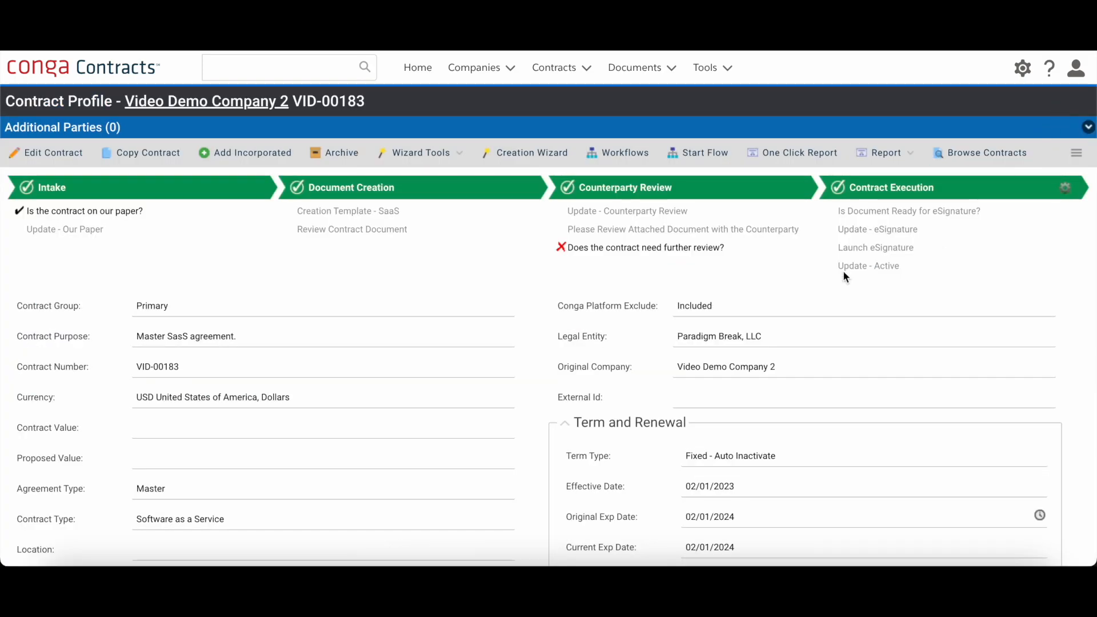